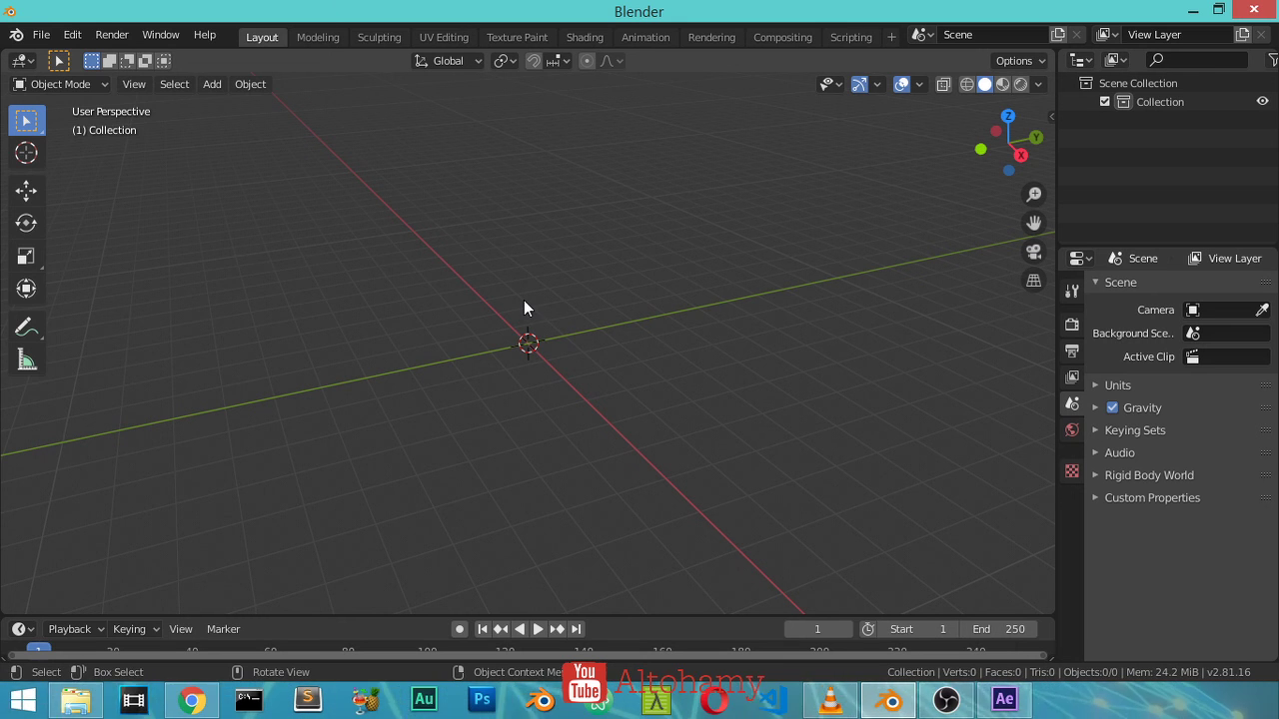
Add a plane at the origin and scale it up eight times
{"action": "key", "text": "shift+a"}
{"action": "left_click", "coordinate": [623, 303]}
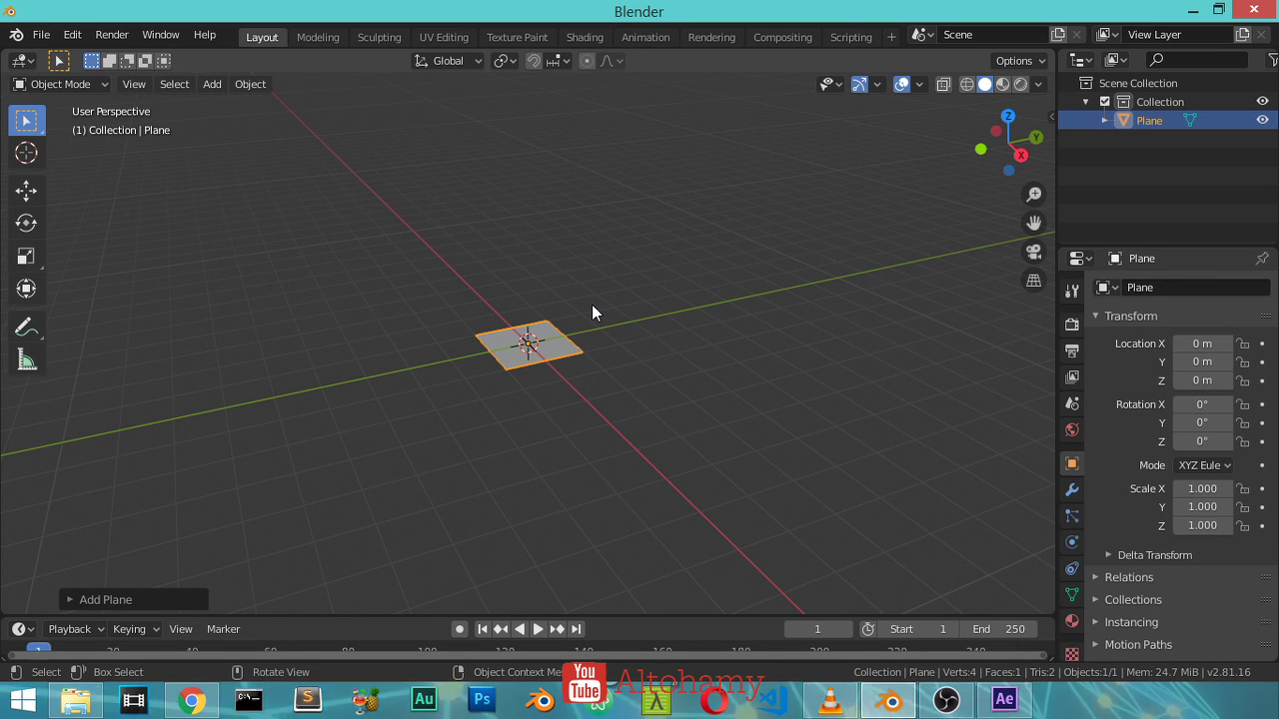
{"action": "key", "text": "s"}
{"action": "key", "text": "8"}
{"action": "key", "text": "Return"}
{"action": "mouse_move", "coordinate": [591, 304]}
{"action": "middle_mouse_down"}
{"action": "mouse_move", "coordinate": [675, 401]}
{"action": "mouse_move", "coordinate": [667, 344]}
{"action": "middle_mouse_up"}
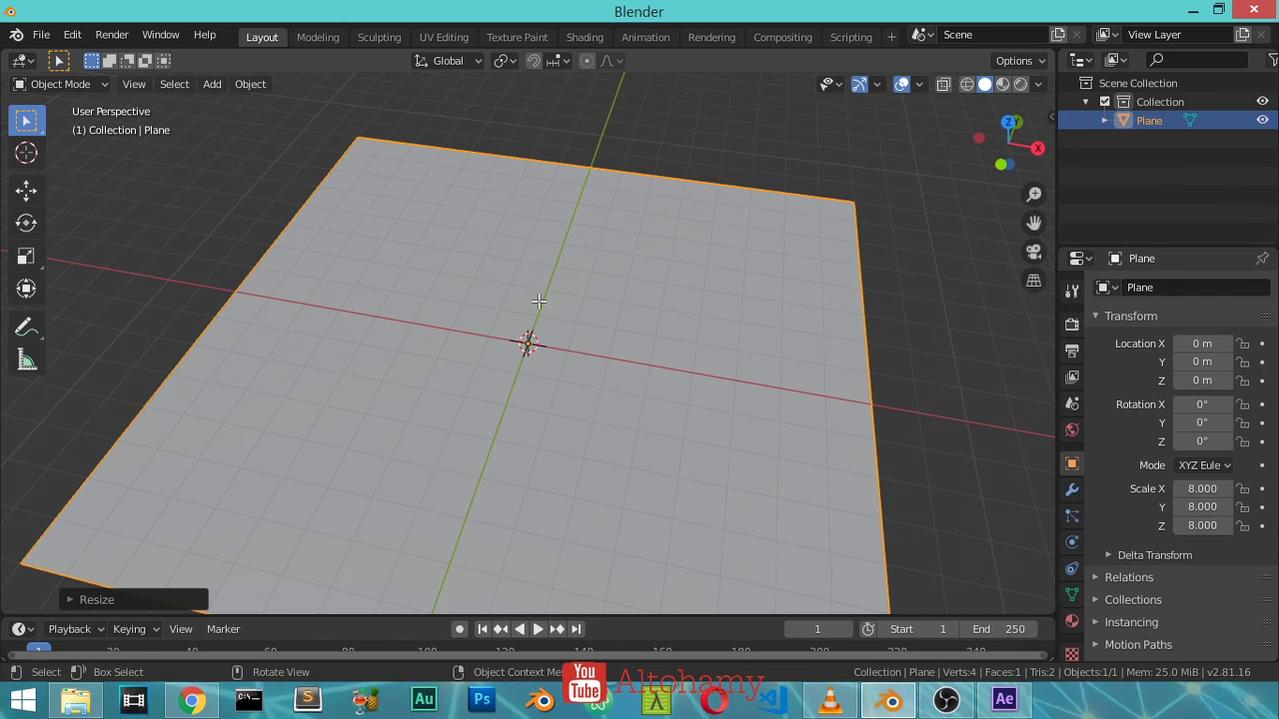
Subdivide the plane in Edit Mode with 100 cuts
{"action": "key", "text": "Tab"}
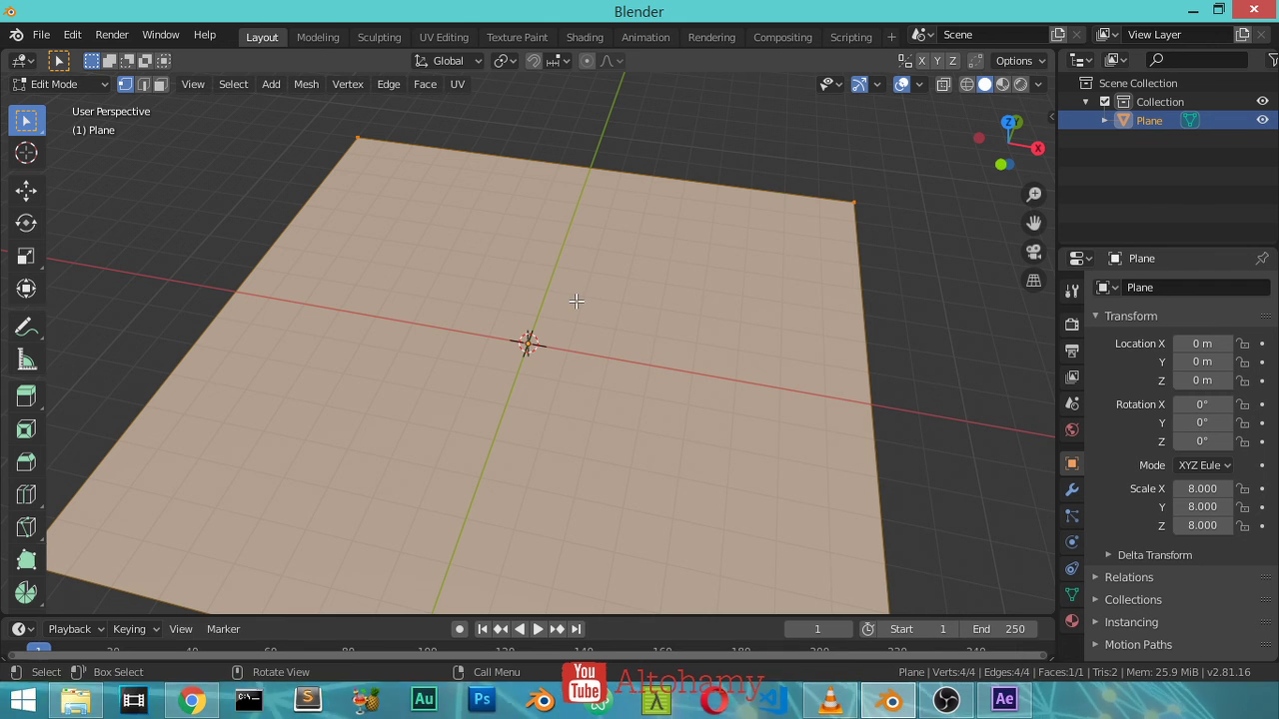
{"action": "right_click", "coordinate": [555, 214]}
{"action": "left_click", "coordinate": [471, 216]}
{"action": "key", "text": "w"}
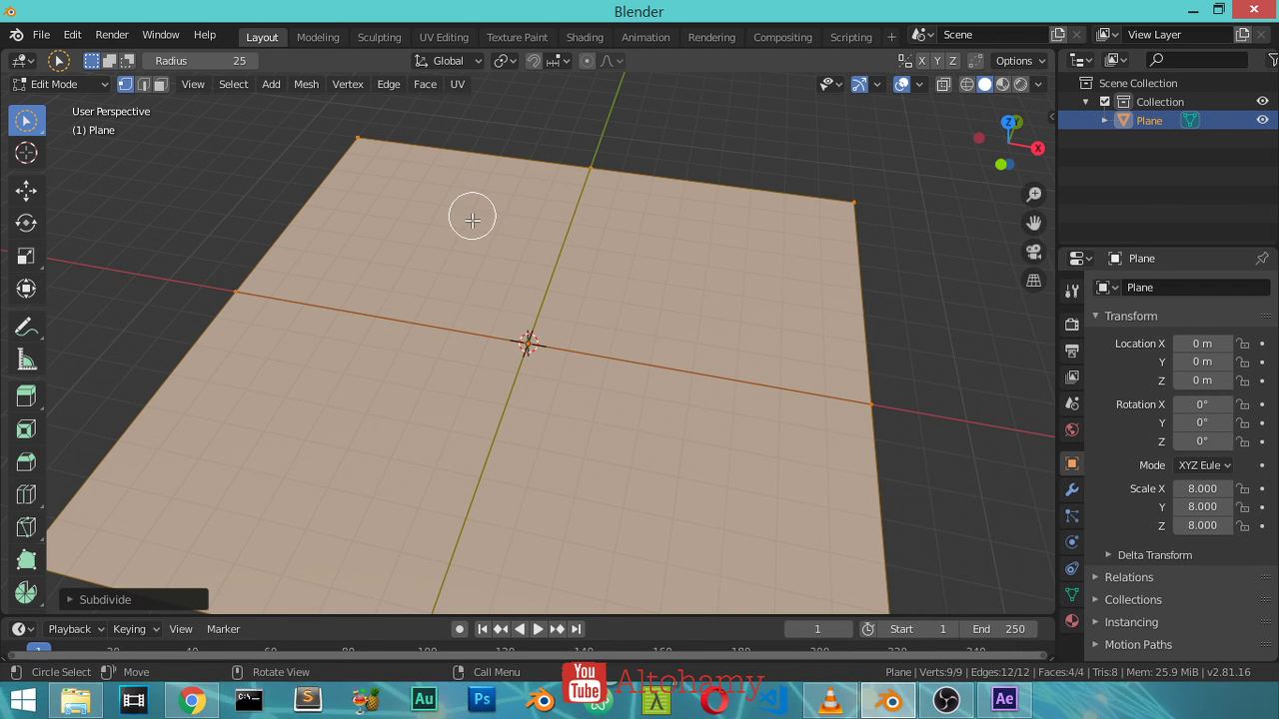
{"action": "left_click", "coordinate": [105, 599]}
{"action": "left_click", "coordinate": [248, 470]}
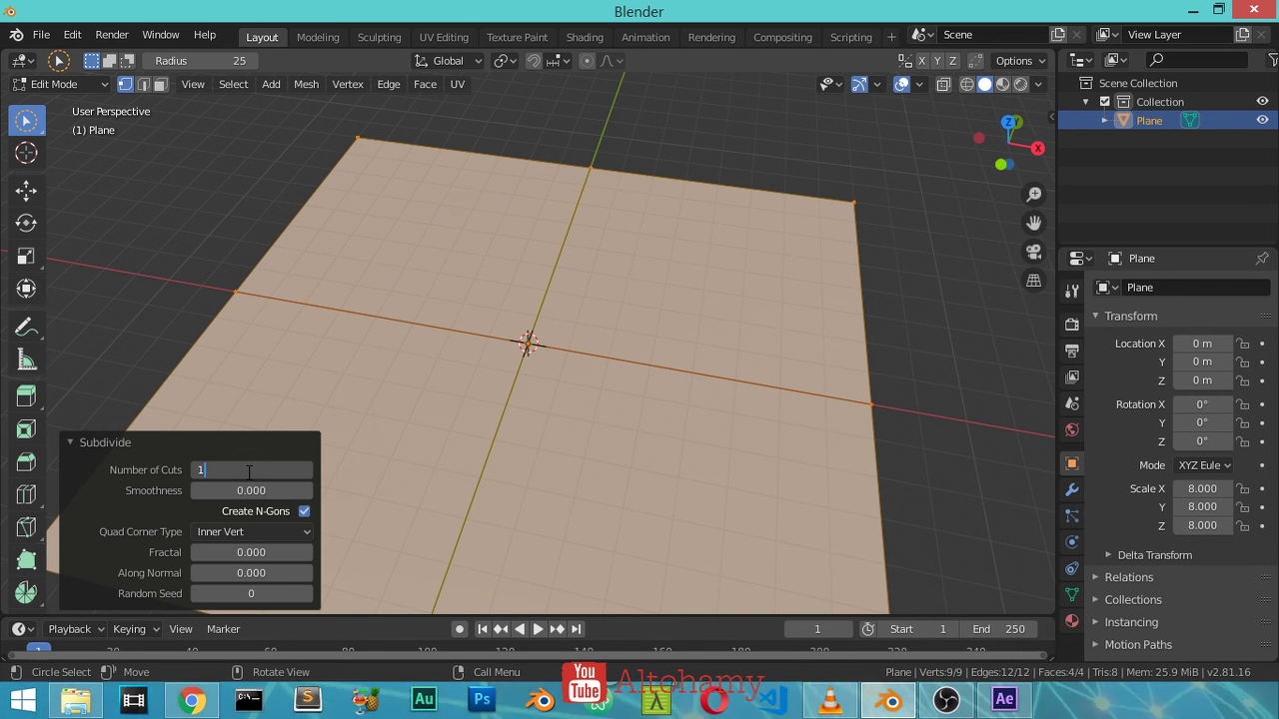
{"action": "type", "text": "00"}
{"action": "key", "text": "Return"}
{"action": "left_click", "coordinate": [205, 442]}
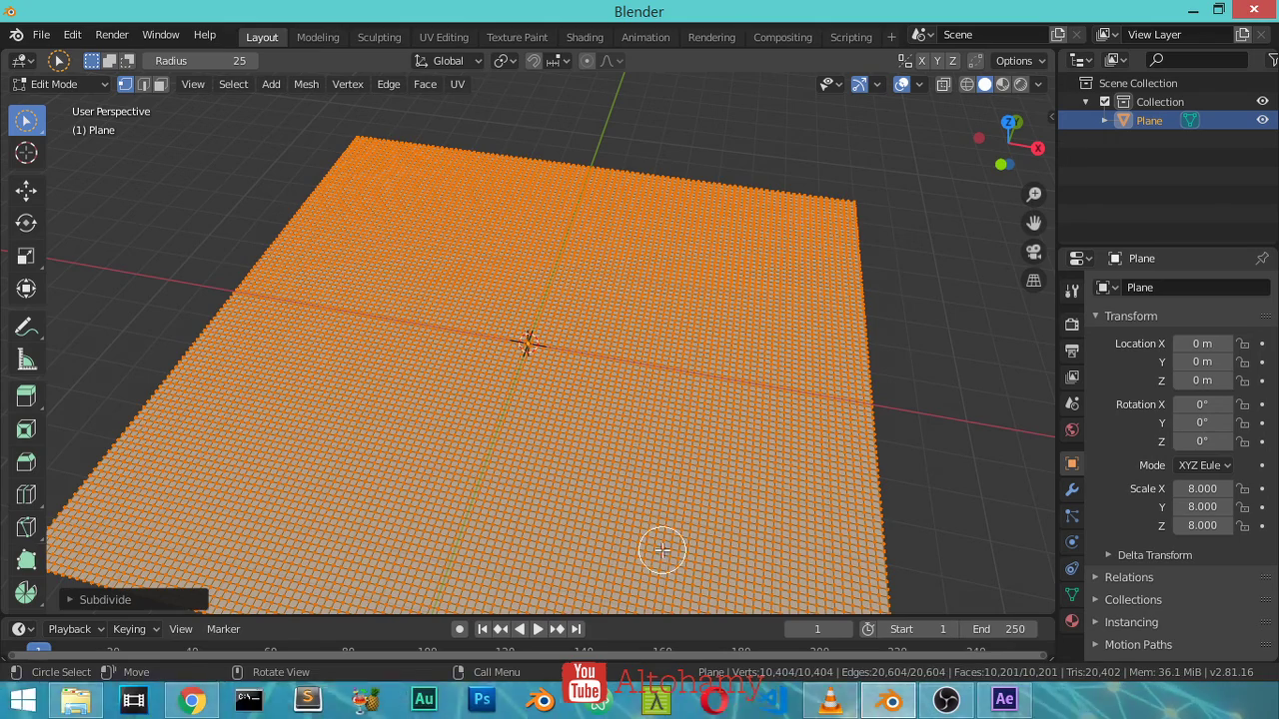
{"action": "right_click", "coordinate": [834, 707]}
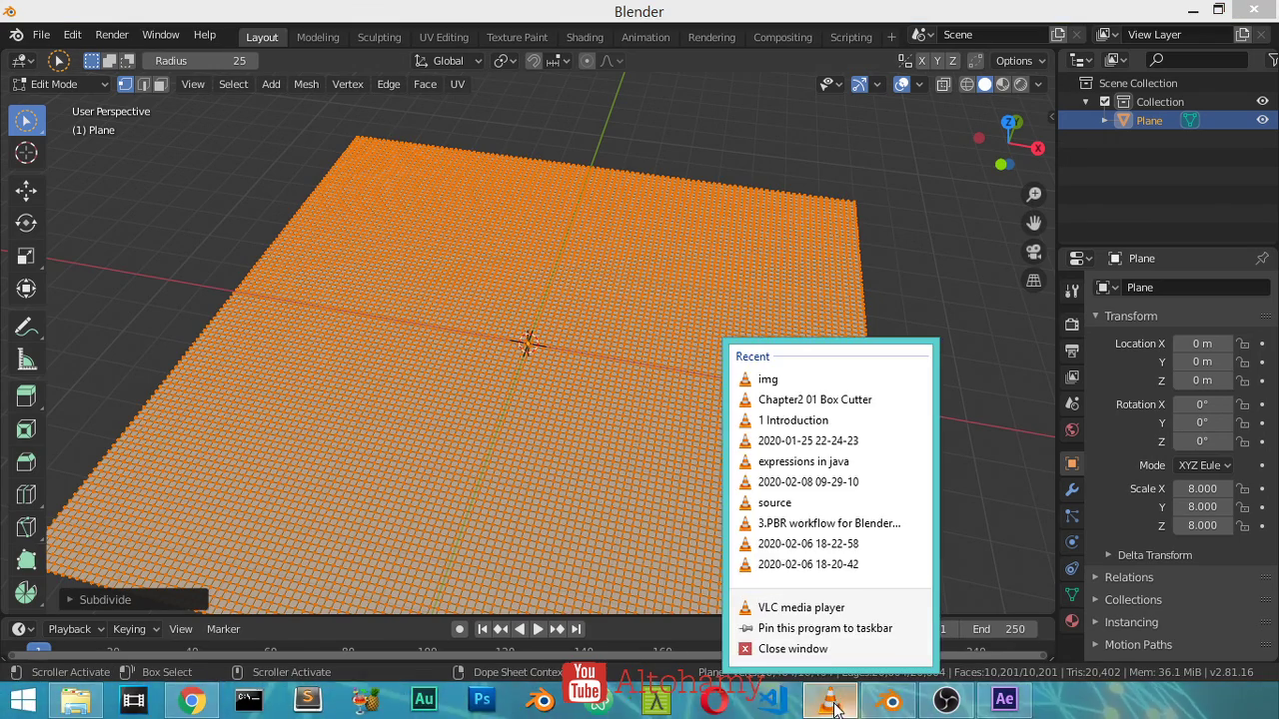
{"action": "left_click", "coordinate": [802, 607]}
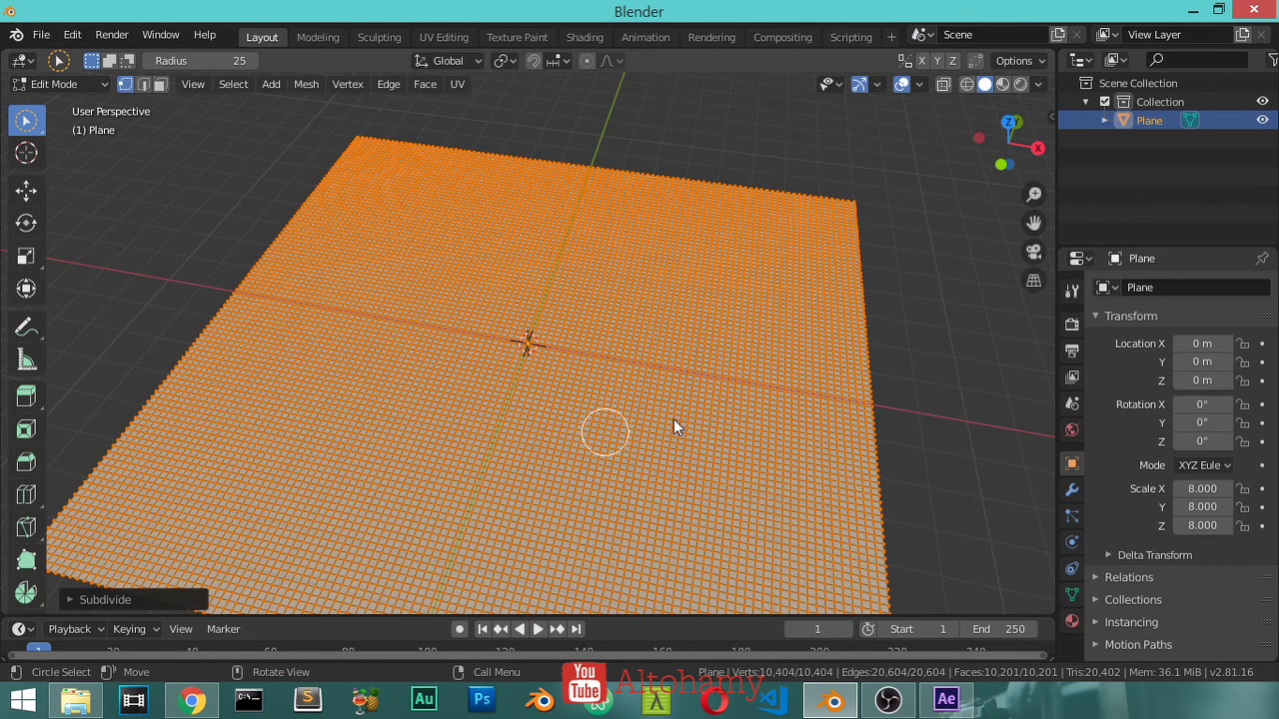
Add a Decimate modifier to the plane with a 0.08 ratio
{"action": "left_click", "coordinate": [1071, 493]}
{"action": "key", "text": "Tab"}
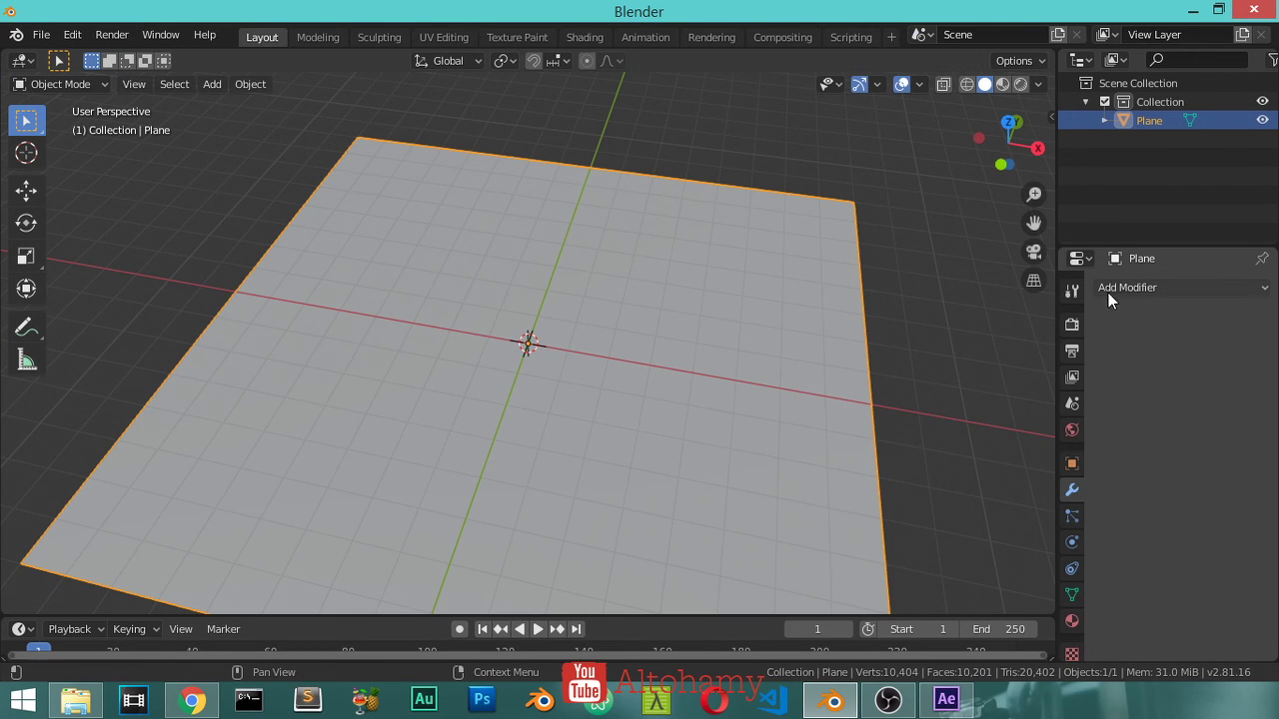
{"action": "left_click", "coordinate": [1129, 289]}
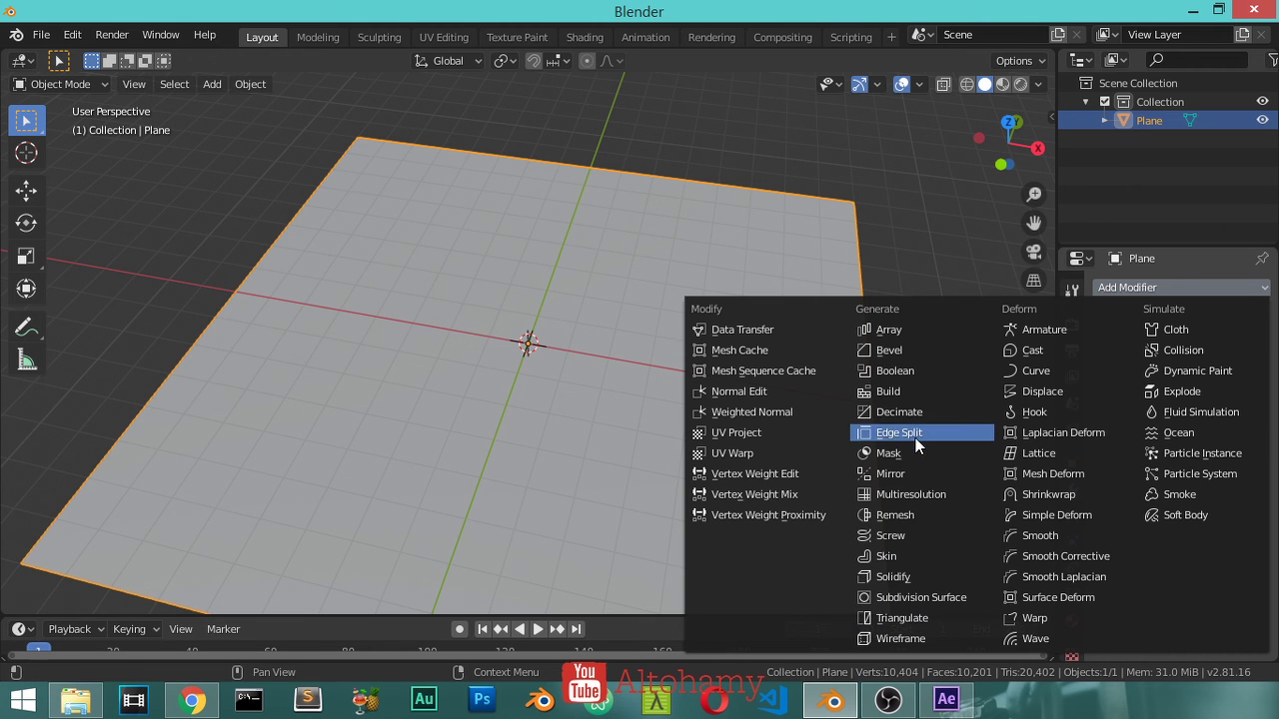
{"action": "left_click", "coordinate": [906, 411]}
{"action": "left_click", "coordinate": [1194, 390]}
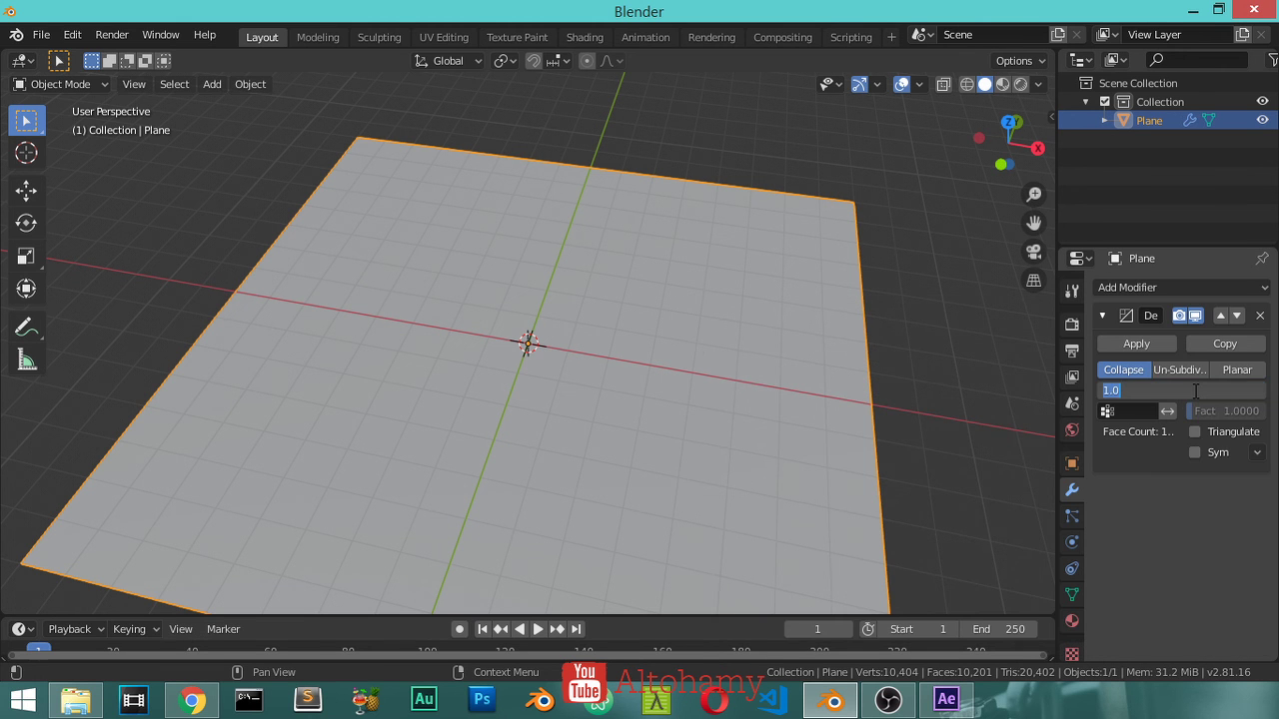
{"action": "key", "text": "Return"}
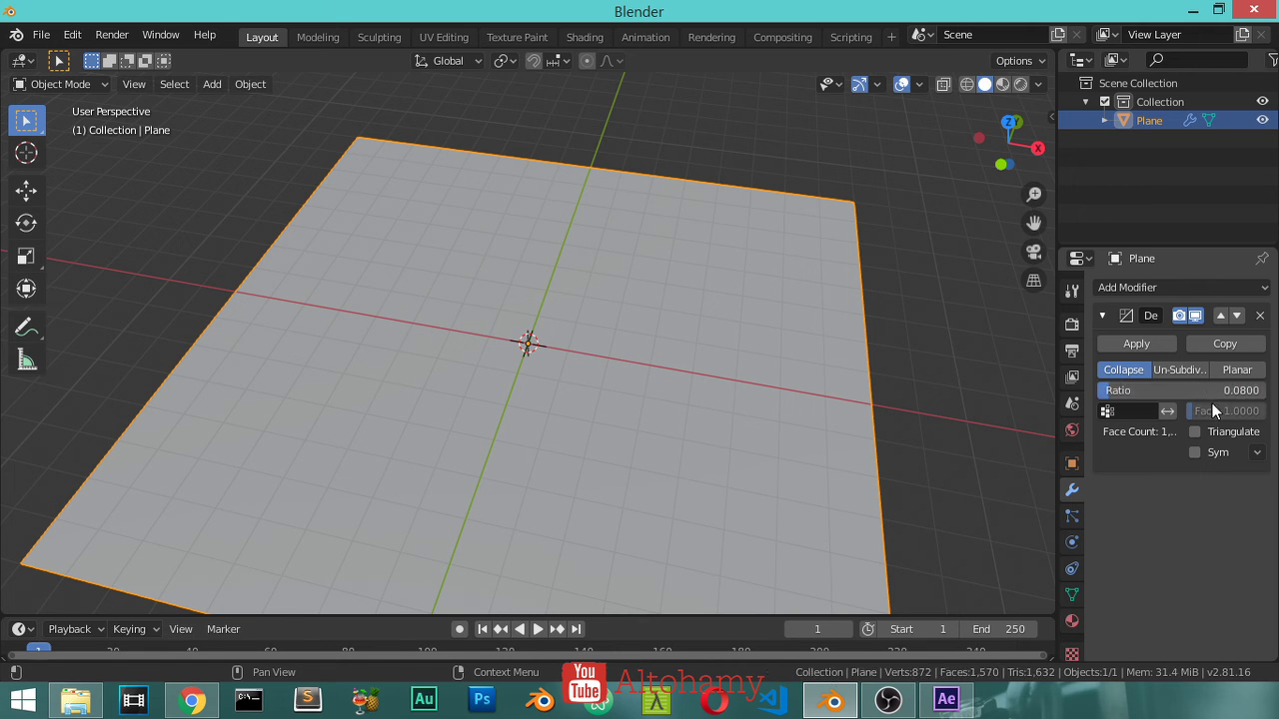
Switch the viewport to Wireframe shading and apply the Decimate modifier
{"action": "key", "text": "z"}
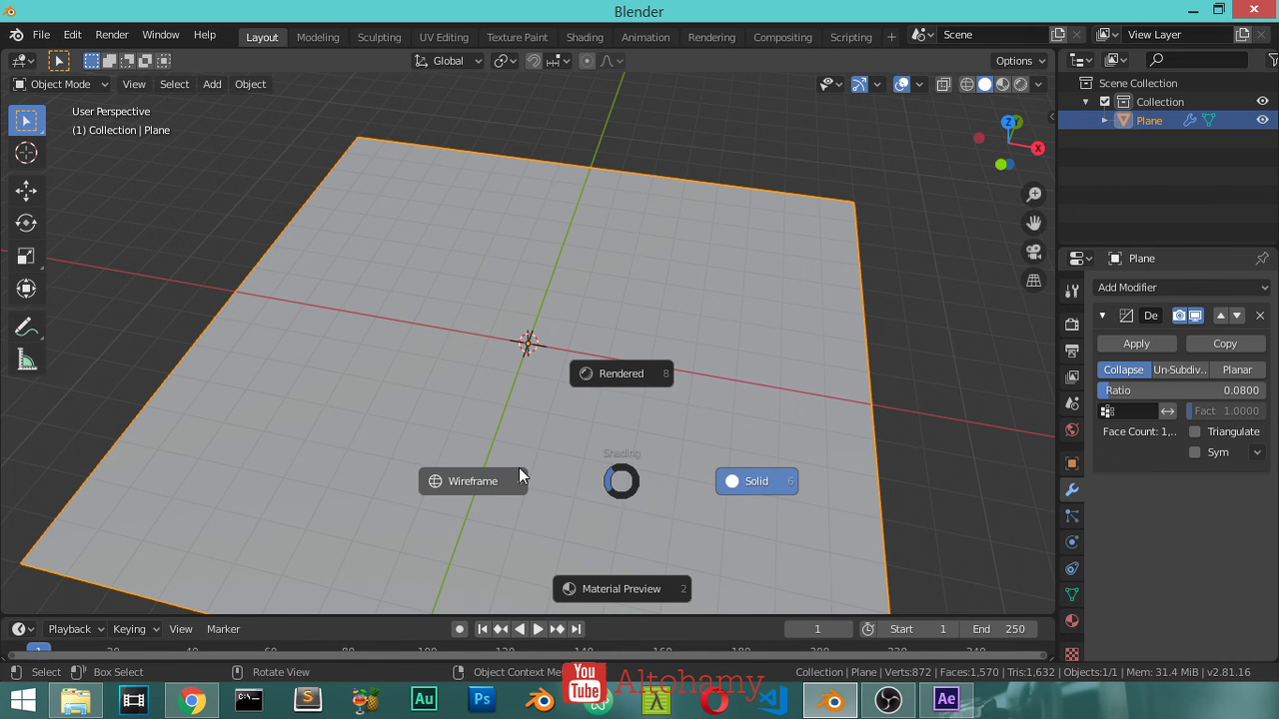
{"action": "left_click", "coordinate": [519, 467]}
{"action": "scroll", "coordinate": [707, 495], "scroll_direction": "down", "scroll_amount": 2}
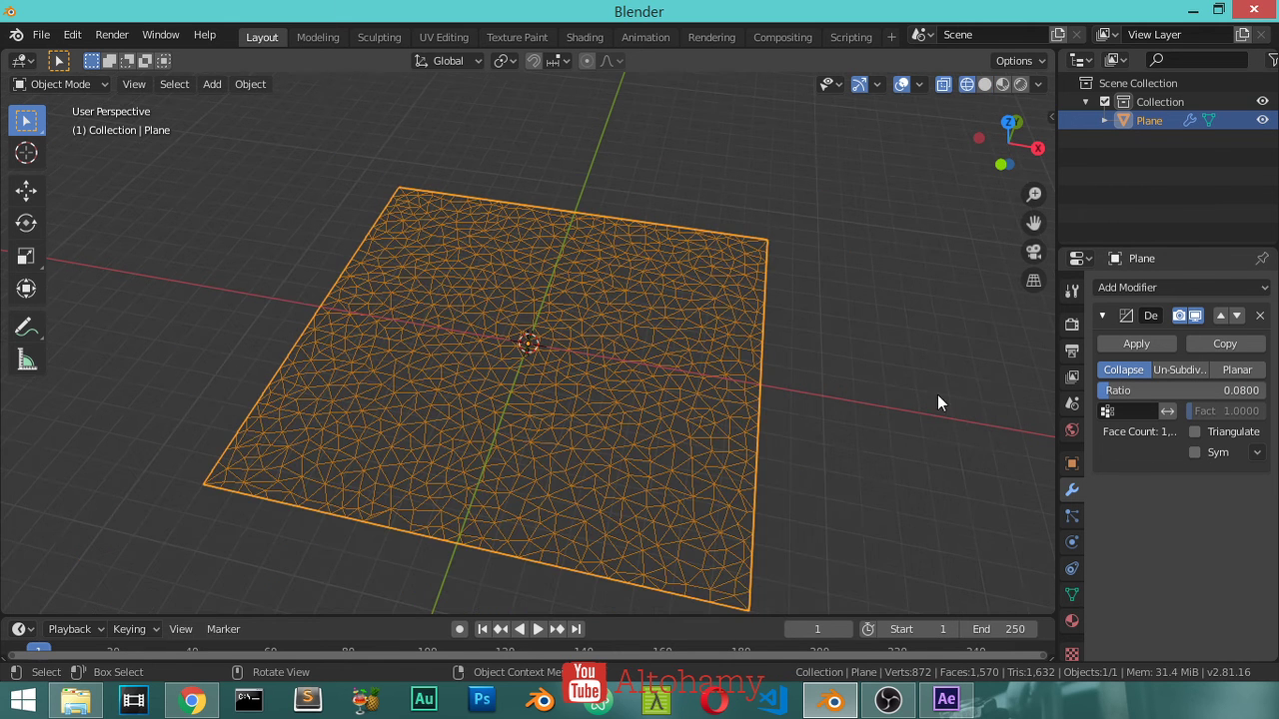
{"action": "left_click", "coordinate": [1149, 343]}
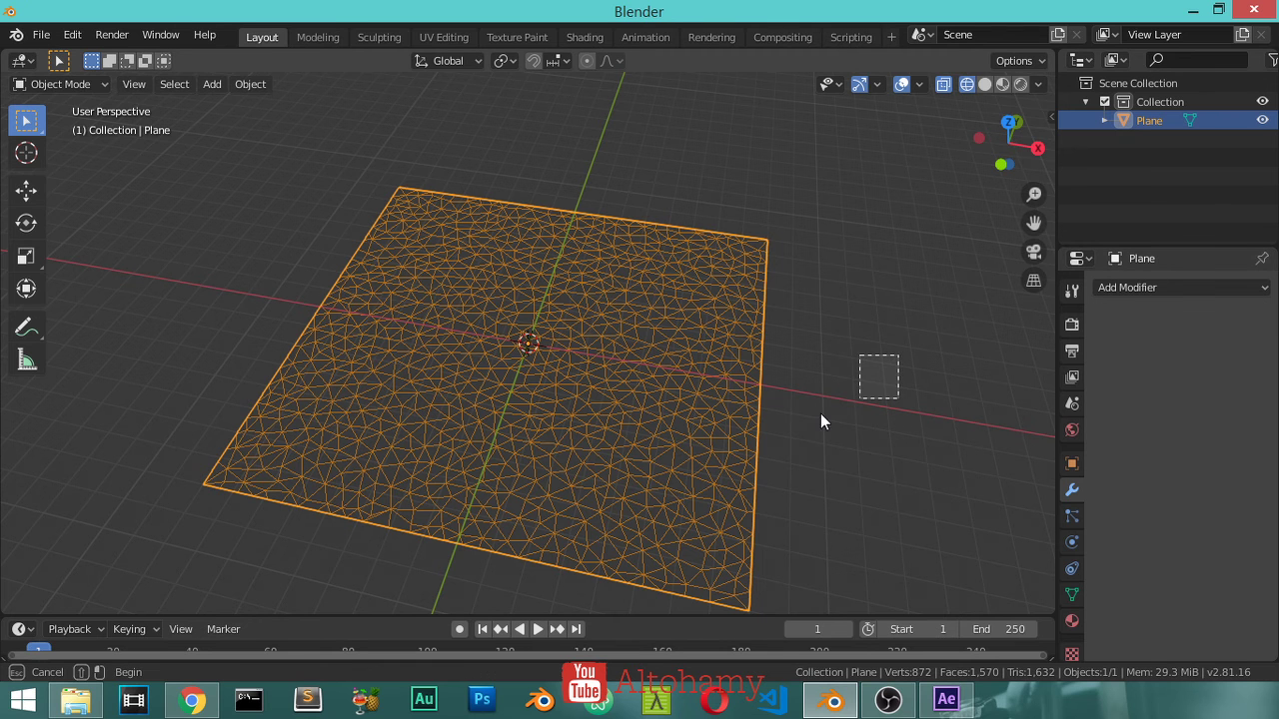
Add a Displace modifier to the plane with a new texture
{"action": "left_click_drag", "start_coordinate": [857, 361], "coordinate": [822, 418]}
{"action": "left_click", "coordinate": [1191, 288]}
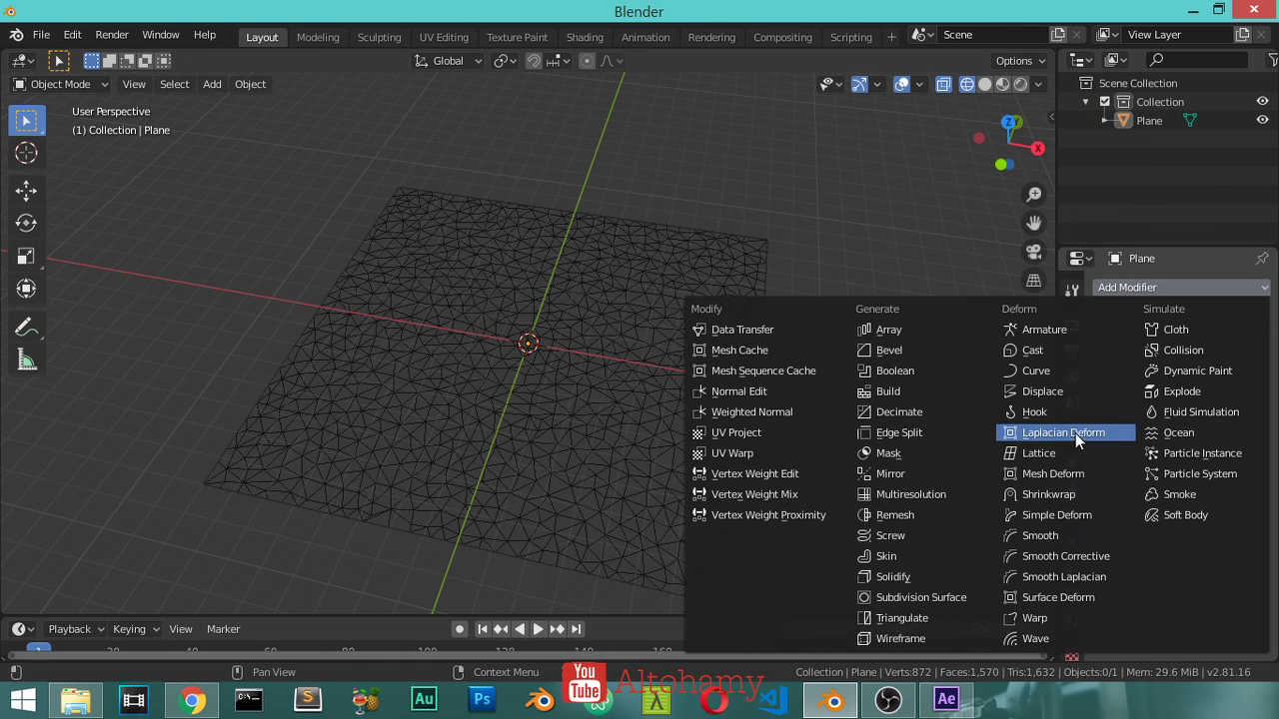
{"action": "left_click", "coordinate": [1209, 284]}
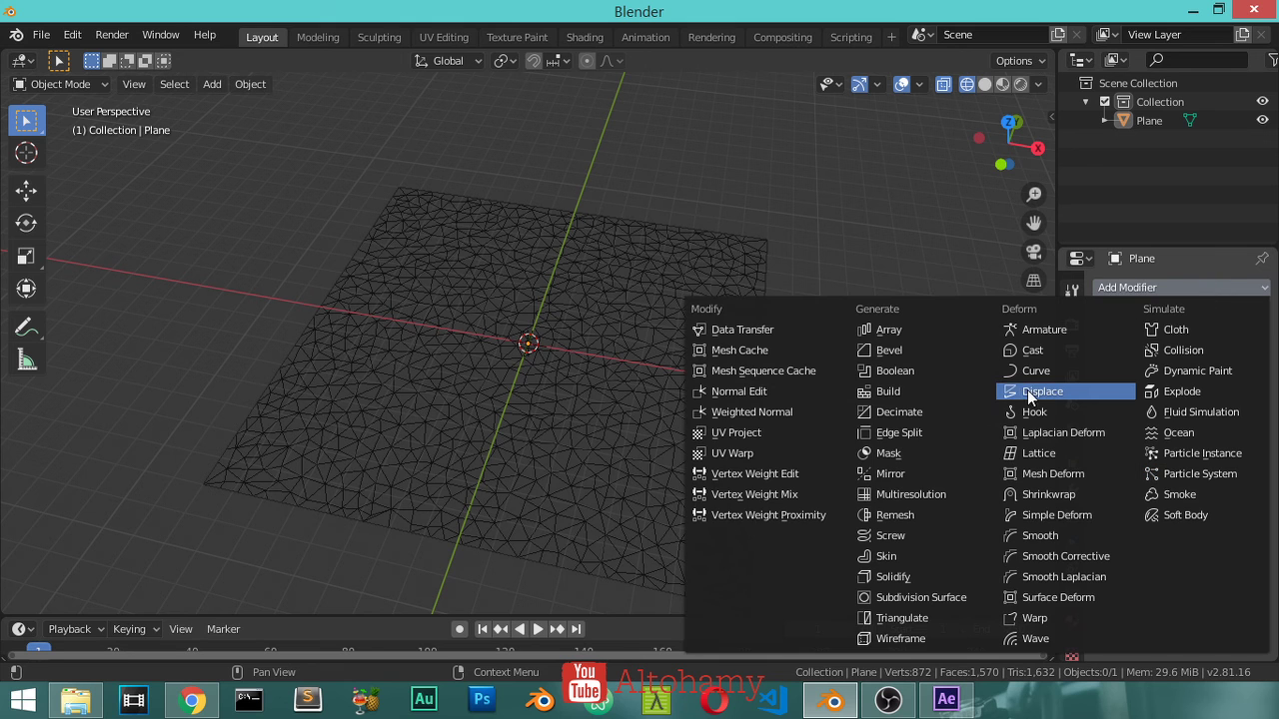
{"action": "left_click", "coordinate": [1013, 394]}
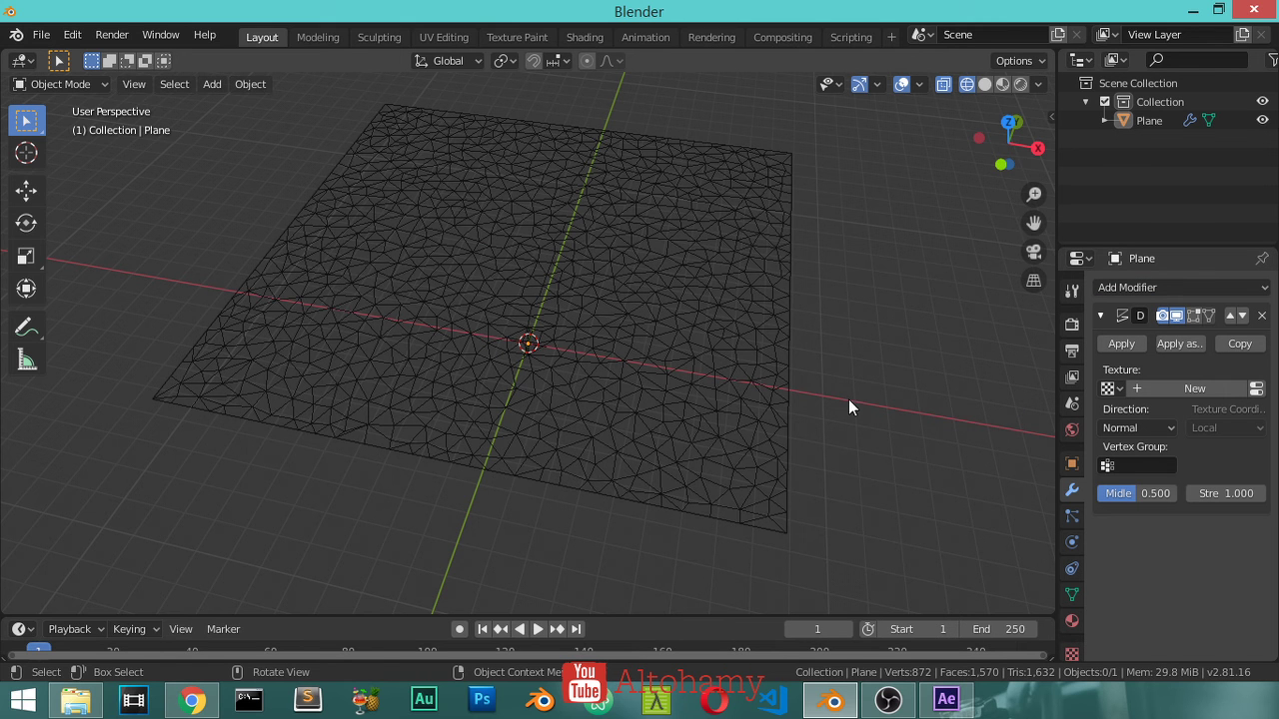
{"action": "key", "text": "KP_1"}
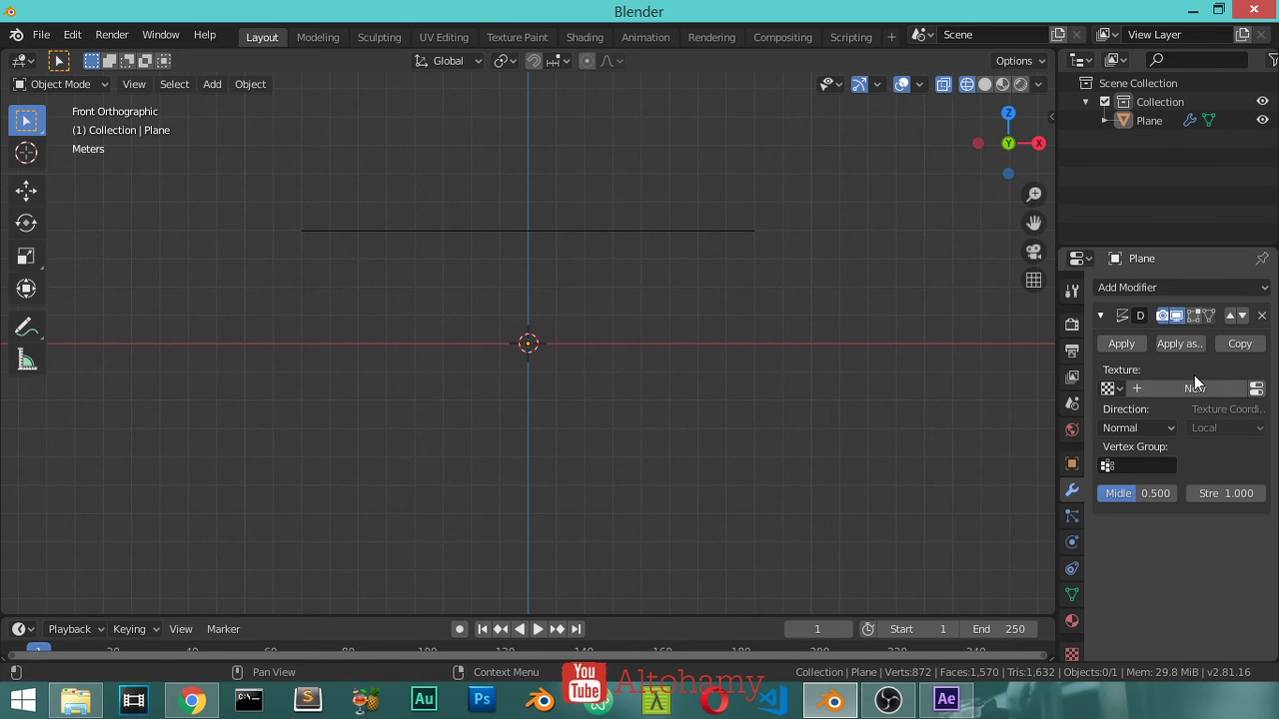
{"action": "left_click", "coordinate": [1194, 385]}
Make the displacement texture Clouds with size 2 and noise depth 0
{"action": "left_click", "coordinate": [1260, 393]}
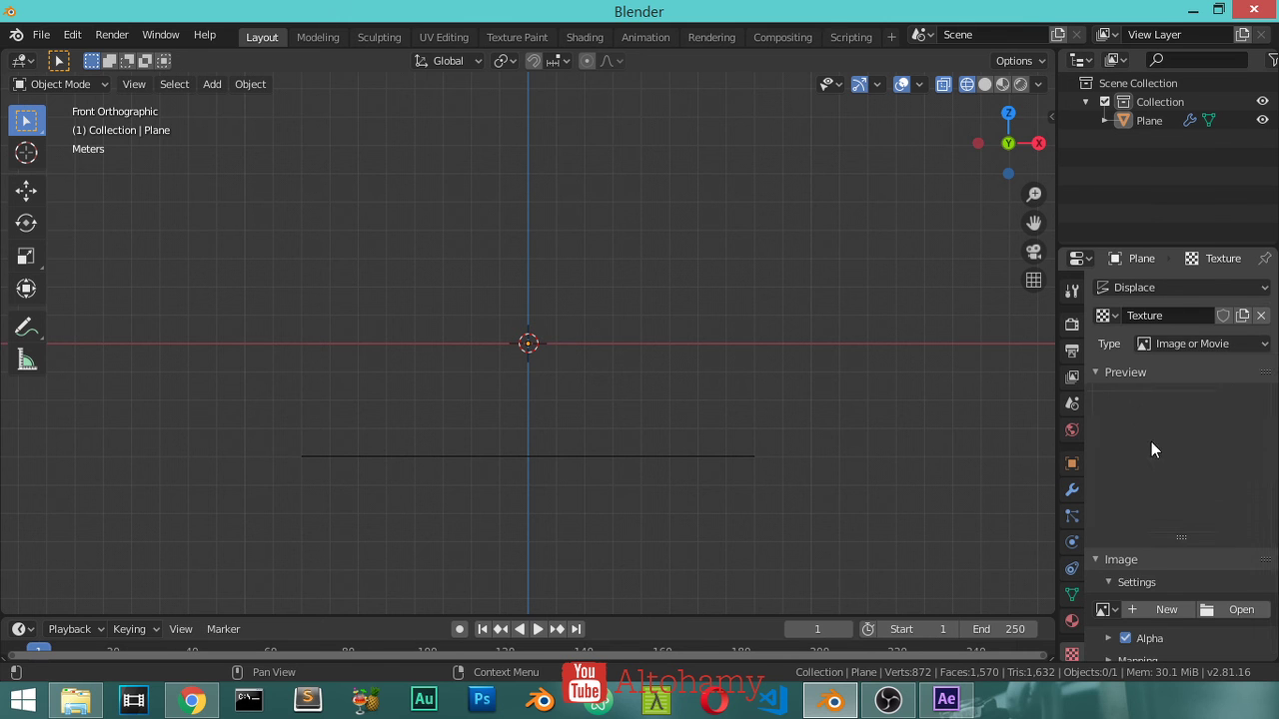
{"action": "left_click", "coordinate": [1189, 347]}
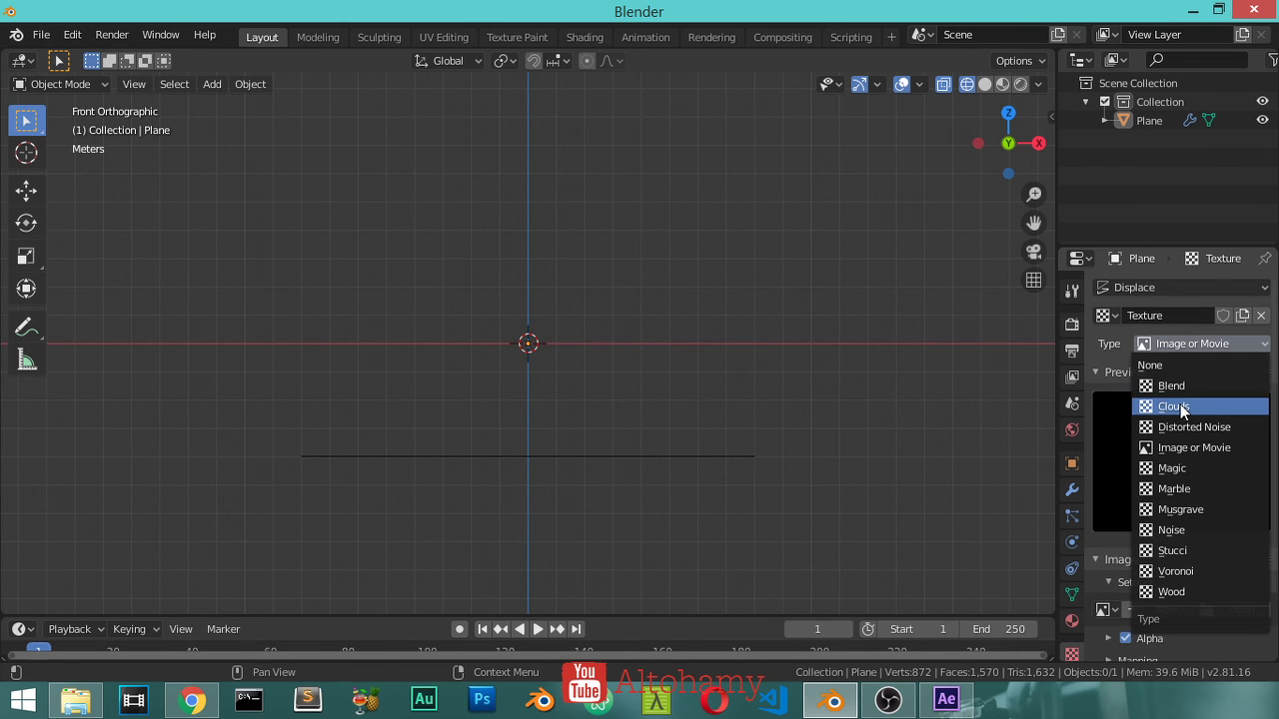
{"action": "left_click", "coordinate": [1180, 406]}
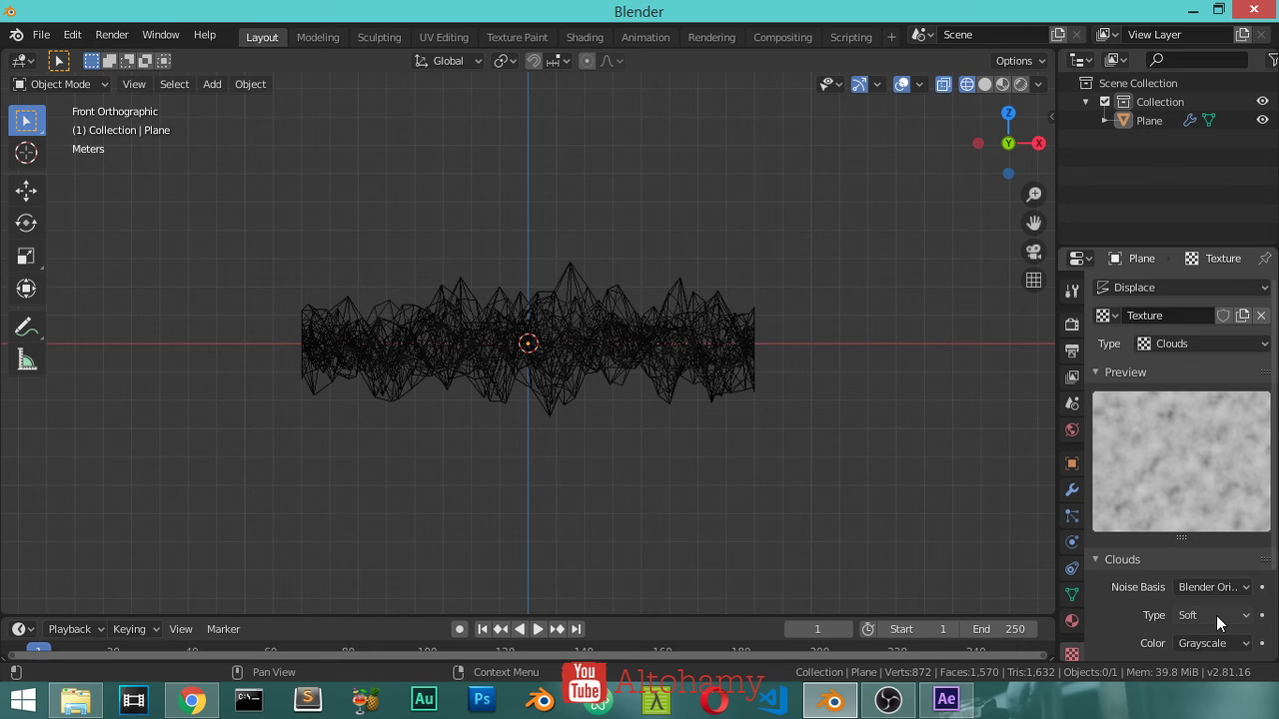
{"action": "scroll", "coordinate": [1216, 616], "scroll_direction": "down", "scroll_amount": 3}
{"action": "left_click", "coordinate": [1217, 560]}
{"action": "type", "text": "2"}
{"action": "key", "text": "Return"}
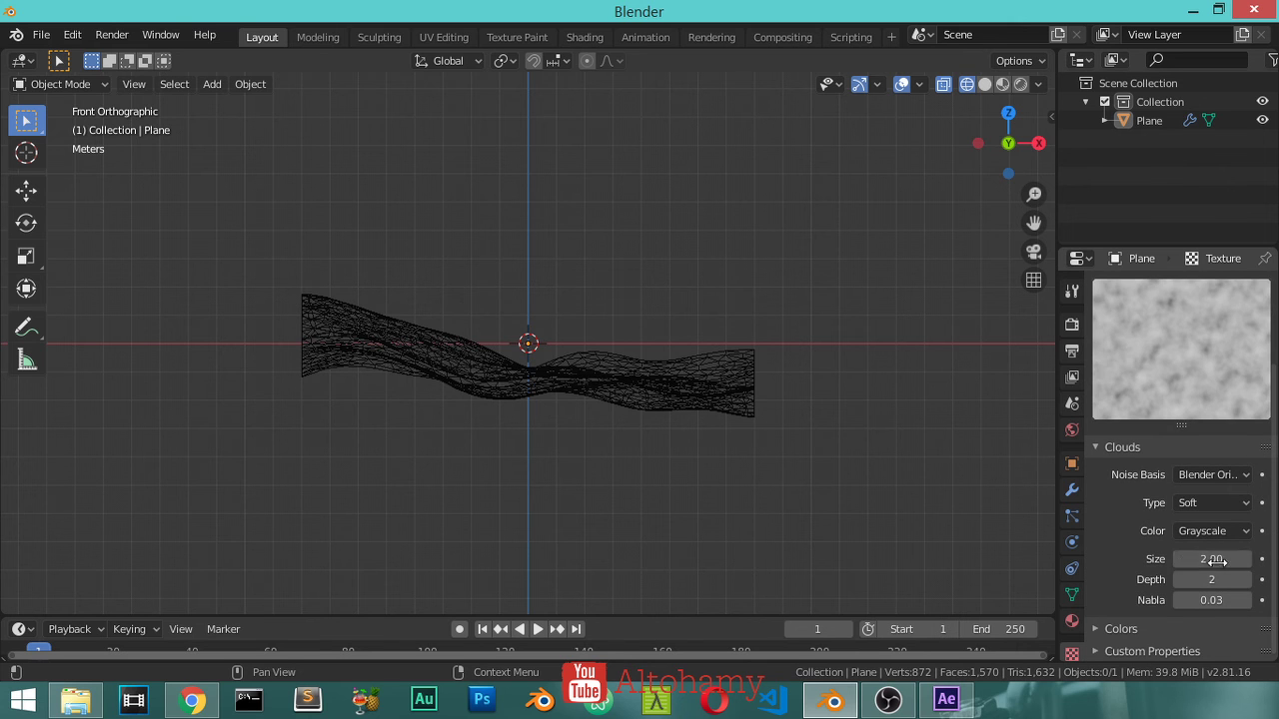
{"action": "type", "text": "0"}
{"action": "key", "text": "Return"}
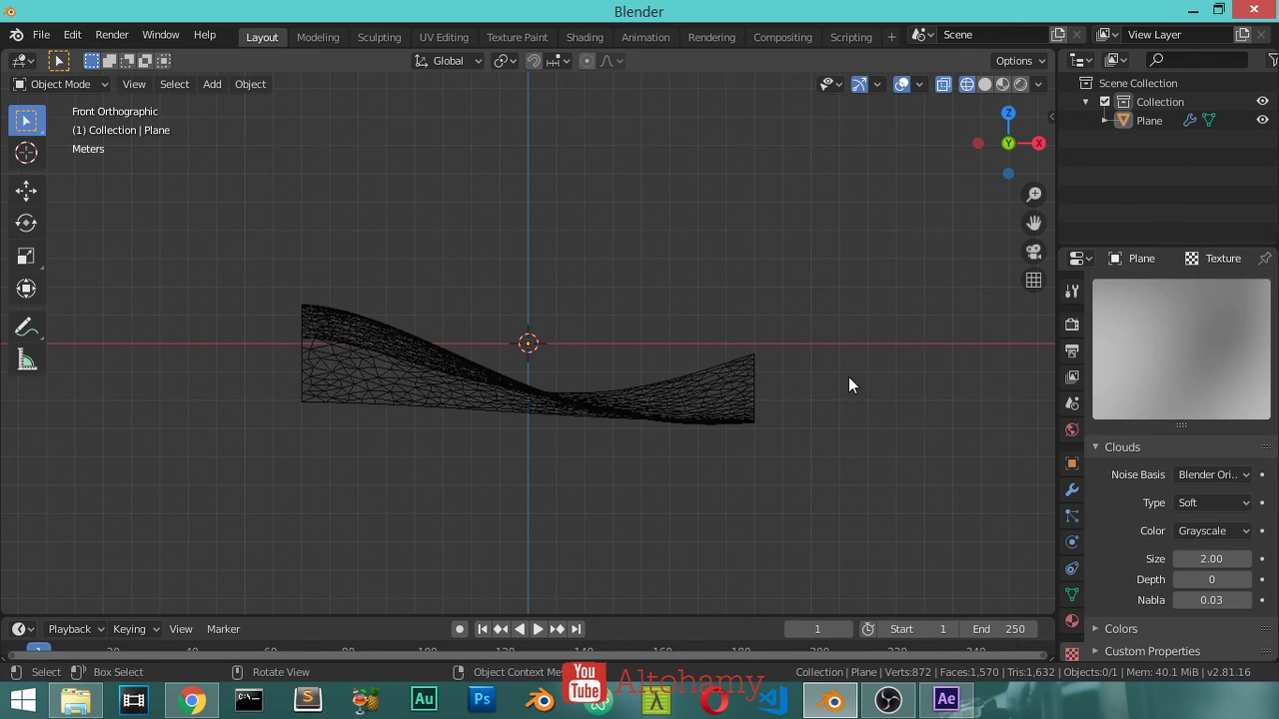
Return to Solid shading and change the cloud size to 4
{"action": "middle_click_drag", "start_coordinate": [849, 376], "coordinate": [793, 429]}
{"action": "key", "text": "z"}
{"action": "left_click", "coordinate": [898, 432]}
{"action": "mouse_move", "coordinate": [899, 432]}
{"action": "middle_mouse_down"}
{"action": "mouse_move", "coordinate": [707, 480]}
{"action": "mouse_move", "coordinate": [810, 441]}
{"action": "mouse_move", "coordinate": [879, 470]}
{"action": "middle_mouse_up"}
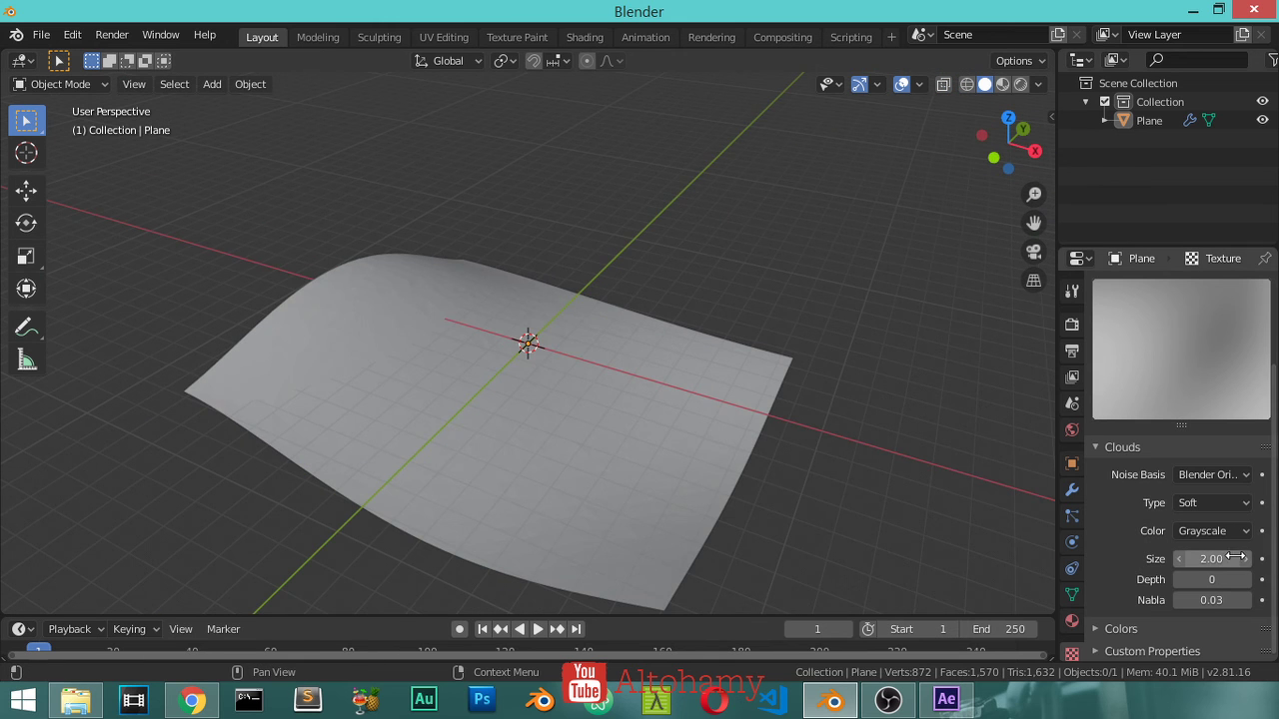
{"action": "left_click_drag", "start_coordinate": [1213, 559], "coordinate": [1213, 559]}
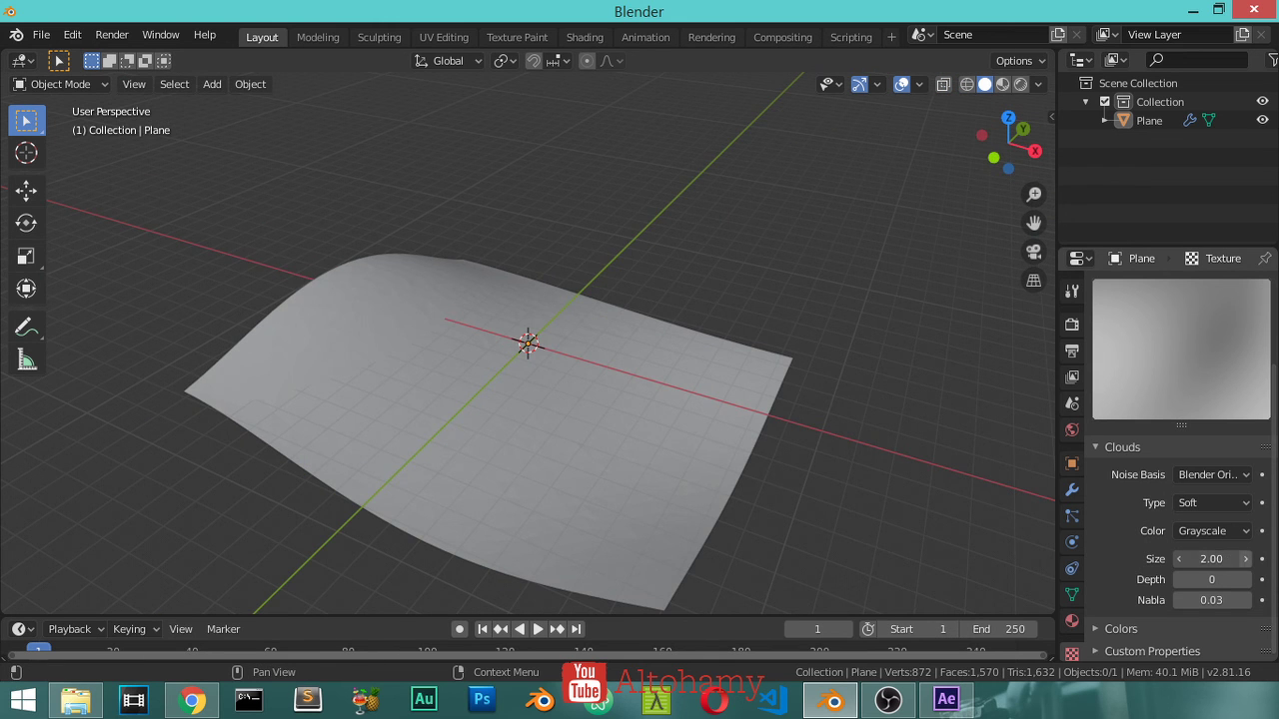
{"action": "left_click", "coordinate": [1207, 561]}
{"action": "type", "text": "4"}
{"action": "key", "text": "Return"}
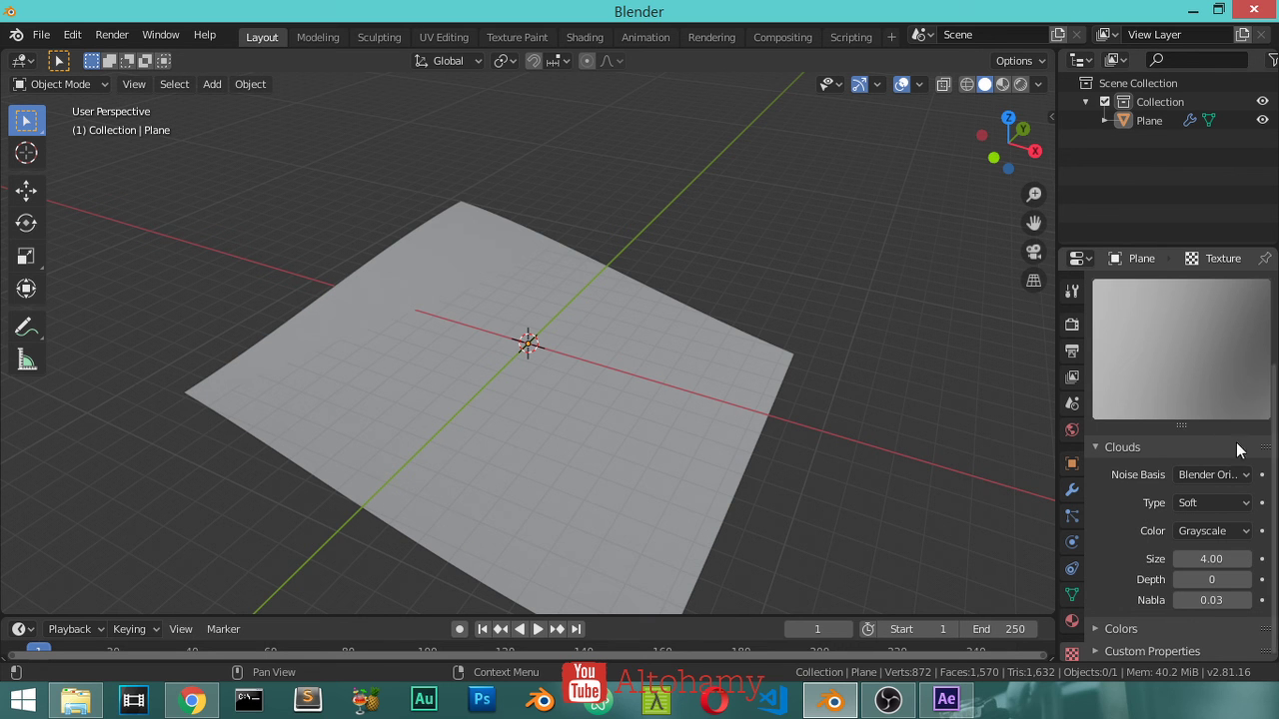
{"action": "scroll", "coordinate": [1224, 477], "scroll_direction": "up", "scroll_amount": 3}
{"action": "scroll", "coordinate": [661, 489], "scroll_direction": "down", "scroll_amount": 4}
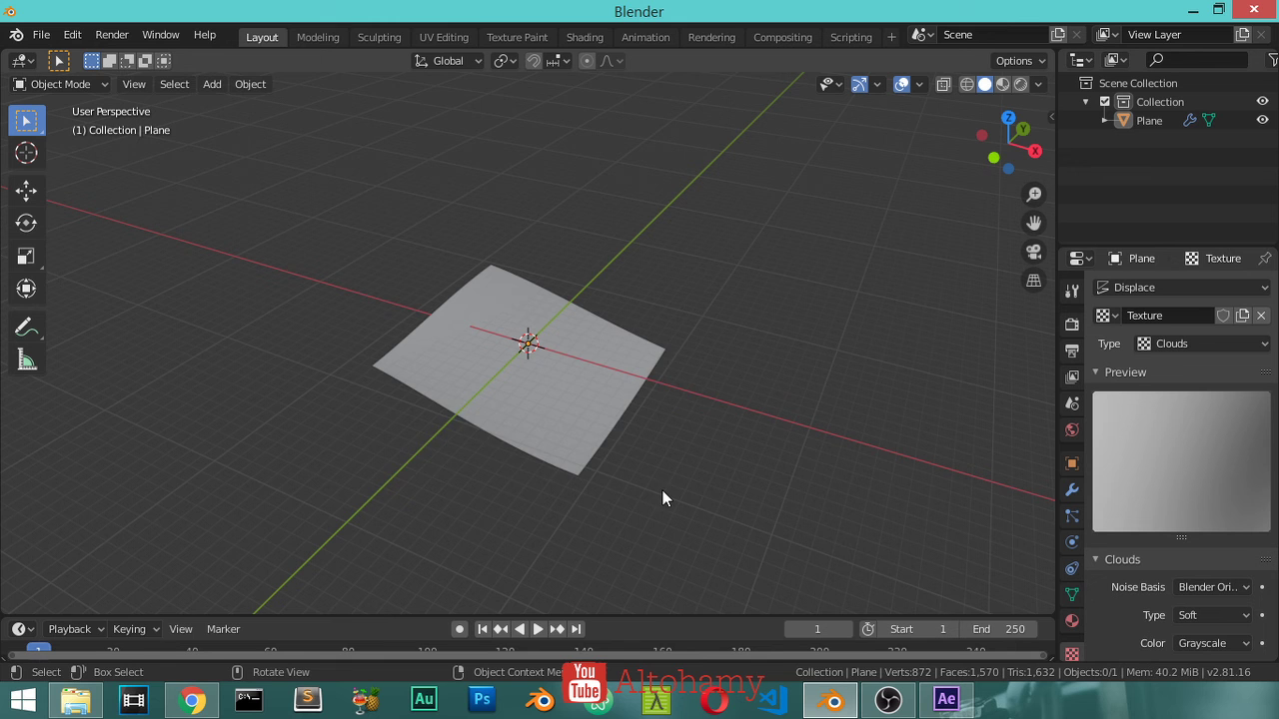
Select the displaced plane and apply its scale transform
{"action": "scroll", "coordinate": [671, 385], "scroll_direction": "up", "scroll_amount": 3}
{"action": "right_click", "coordinate": [670, 386]}
{"action": "key", "text": "Escape"}
{"action": "left_click", "coordinate": [670, 386]}
{"action": "key", "text": "ctrl+a"}
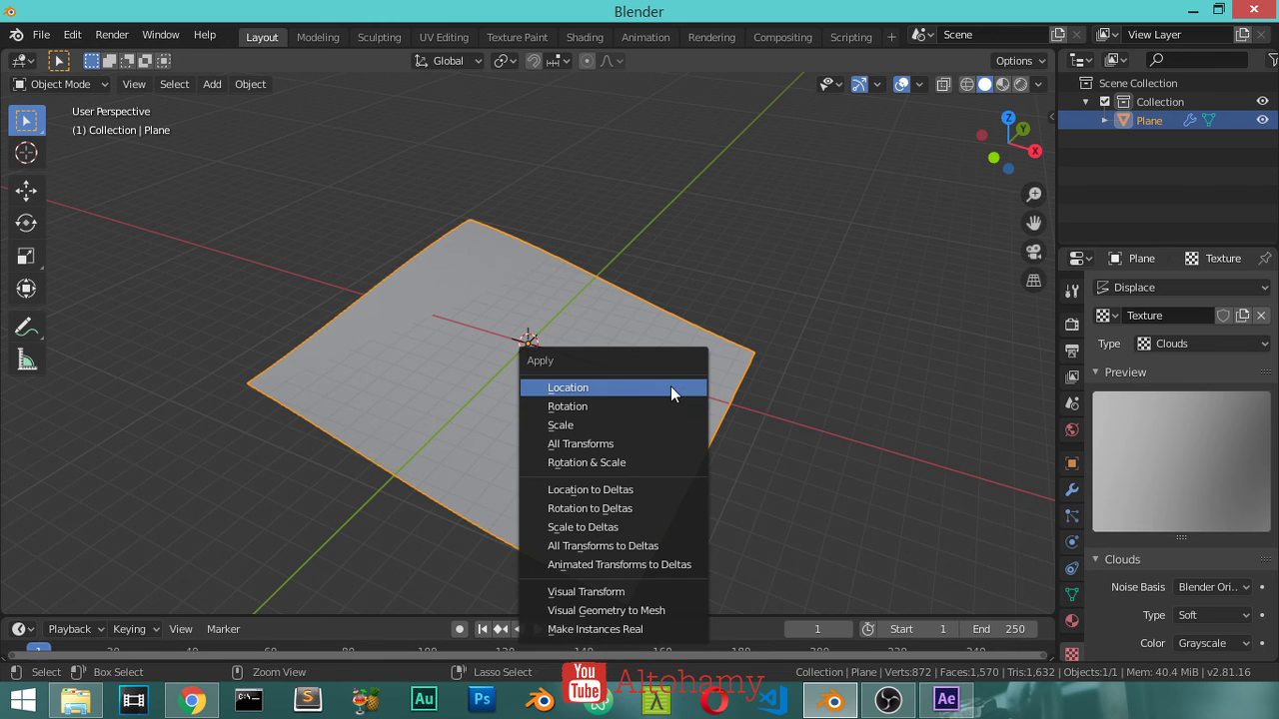
{"action": "left_click", "coordinate": [611, 427]}
View the plane from the top and collapse the Displace modifier panel
{"action": "mouse_move", "coordinate": [587, 387]}
{"action": "middle_mouse_down"}
{"action": "mouse_move", "coordinate": [681, 338]}
{"action": "mouse_move", "coordinate": [652, 357]}
{"action": "middle_mouse_up"}
{"action": "key", "text": "KP_7"}
{"action": "left_click", "coordinate": [1072, 489]}
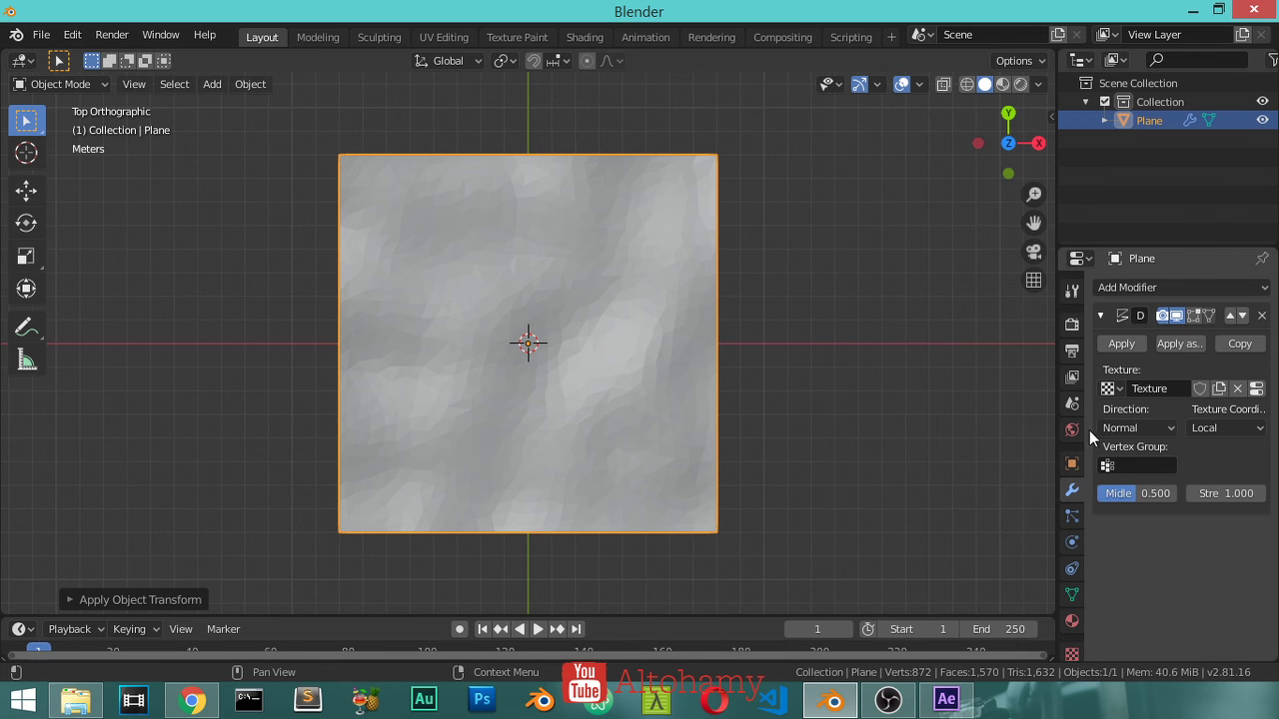
{"action": "left_click", "coordinate": [1101, 315]}
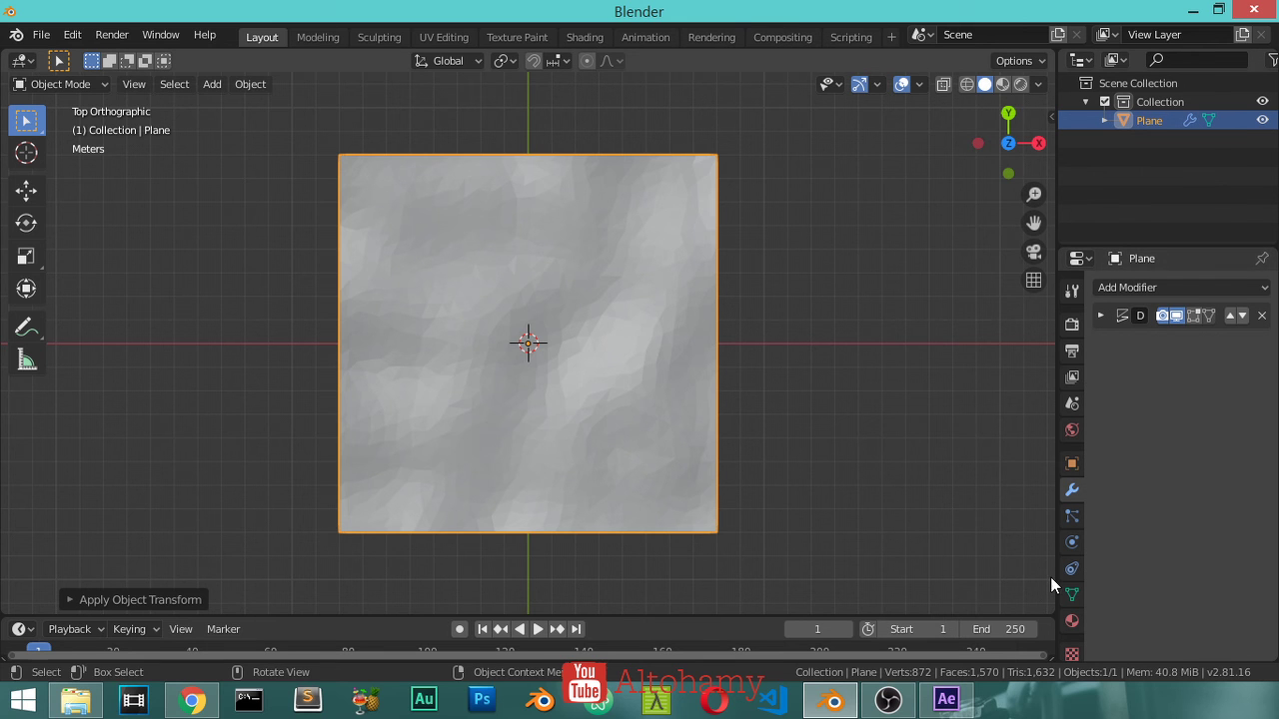
Add a Hair particle system to the plane
{"action": "left_click", "coordinate": [1072, 594]}
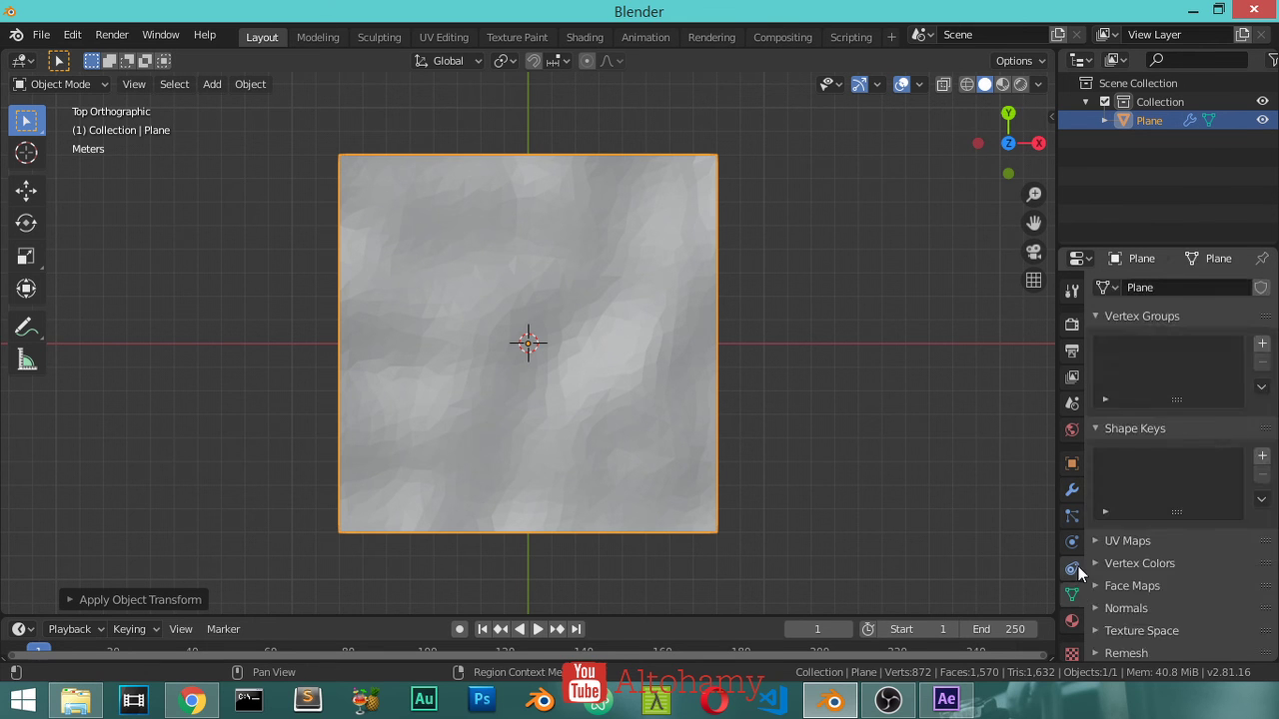
{"action": "left_click", "coordinate": [1072, 568]}
{"action": "left_click", "coordinate": [1072, 543]}
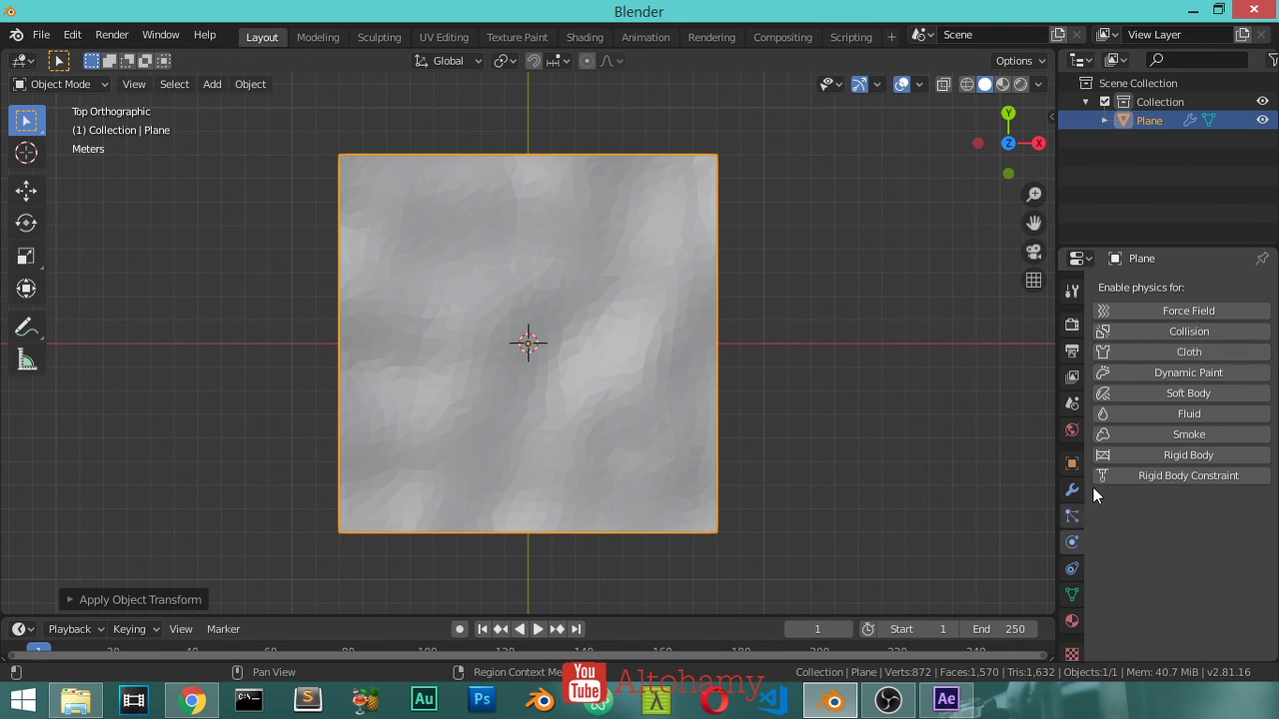
{"action": "left_click", "coordinate": [1072, 515]}
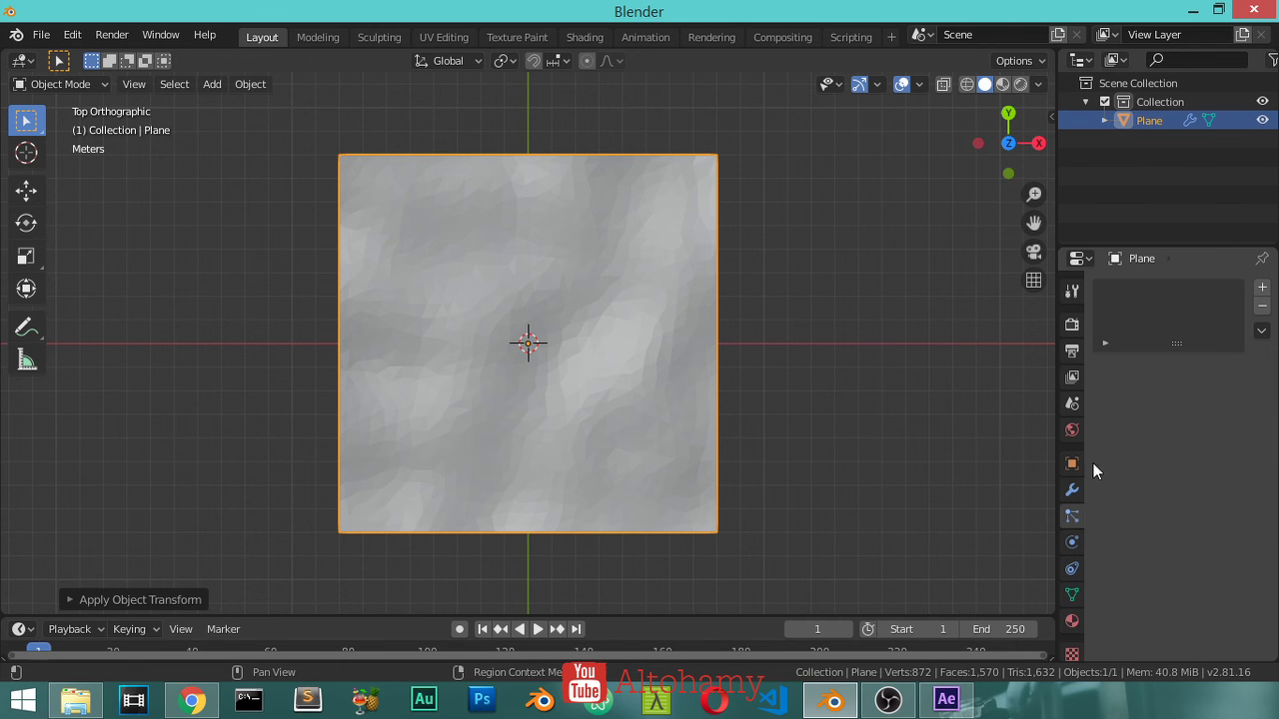
{"action": "left_click", "coordinate": [1259, 288]}
{"action": "left_click", "coordinate": [1239, 394]}
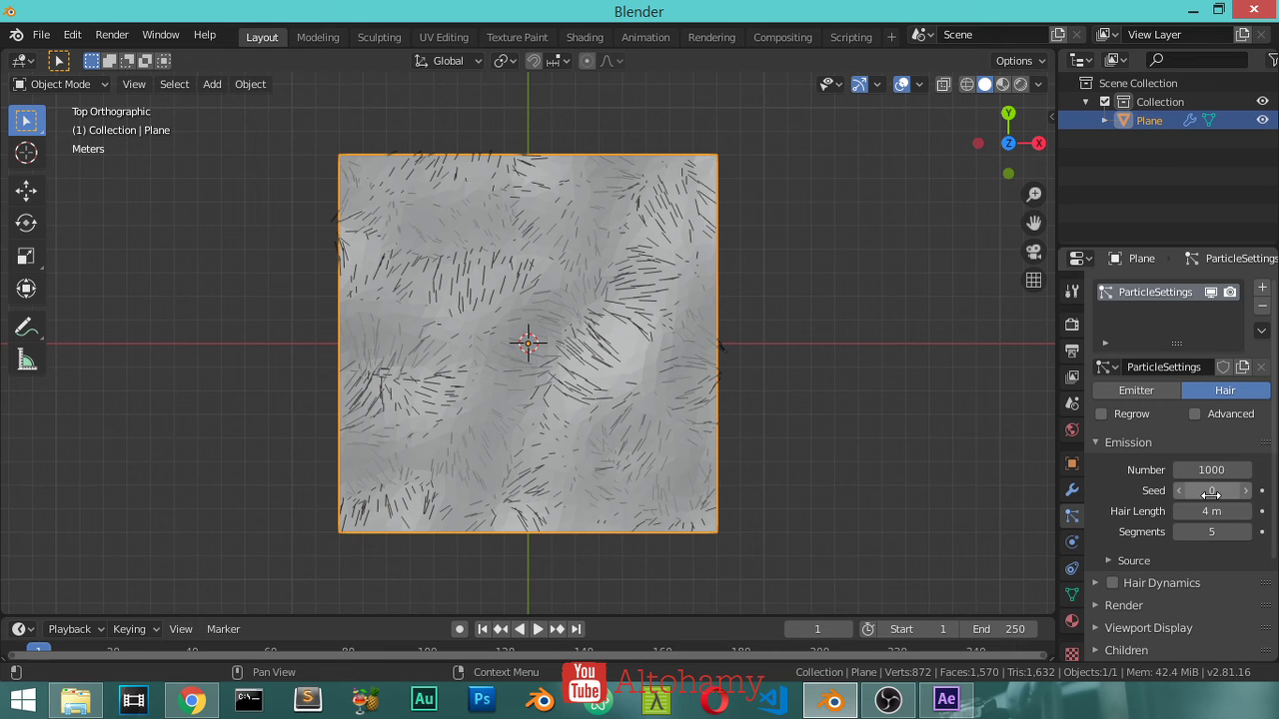
Set the hair to emit from vertices, then deselect the plane
{"action": "left_click", "coordinate": [1156, 563]}
{"action": "left_click", "coordinate": [1193, 588]}
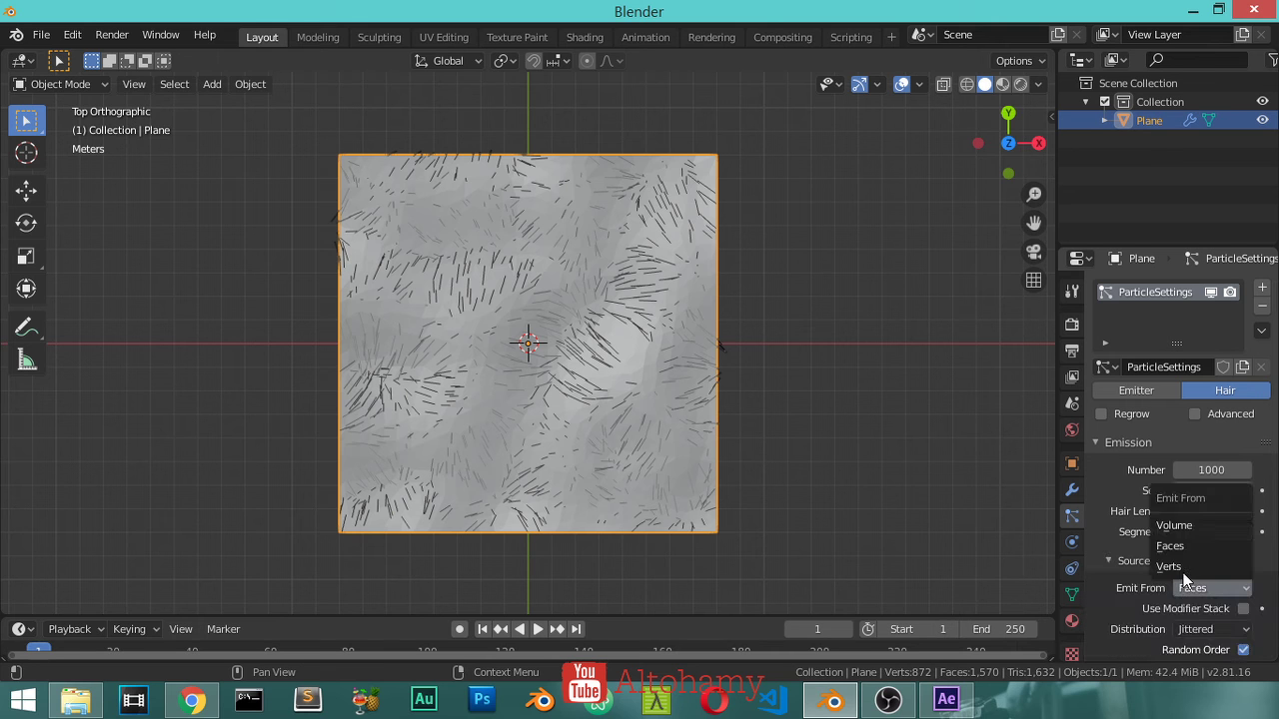
{"action": "left_click", "coordinate": [1169, 567]}
{"action": "scroll", "coordinate": [1185, 569], "scroll_direction": "down", "scroll_amount": 5}
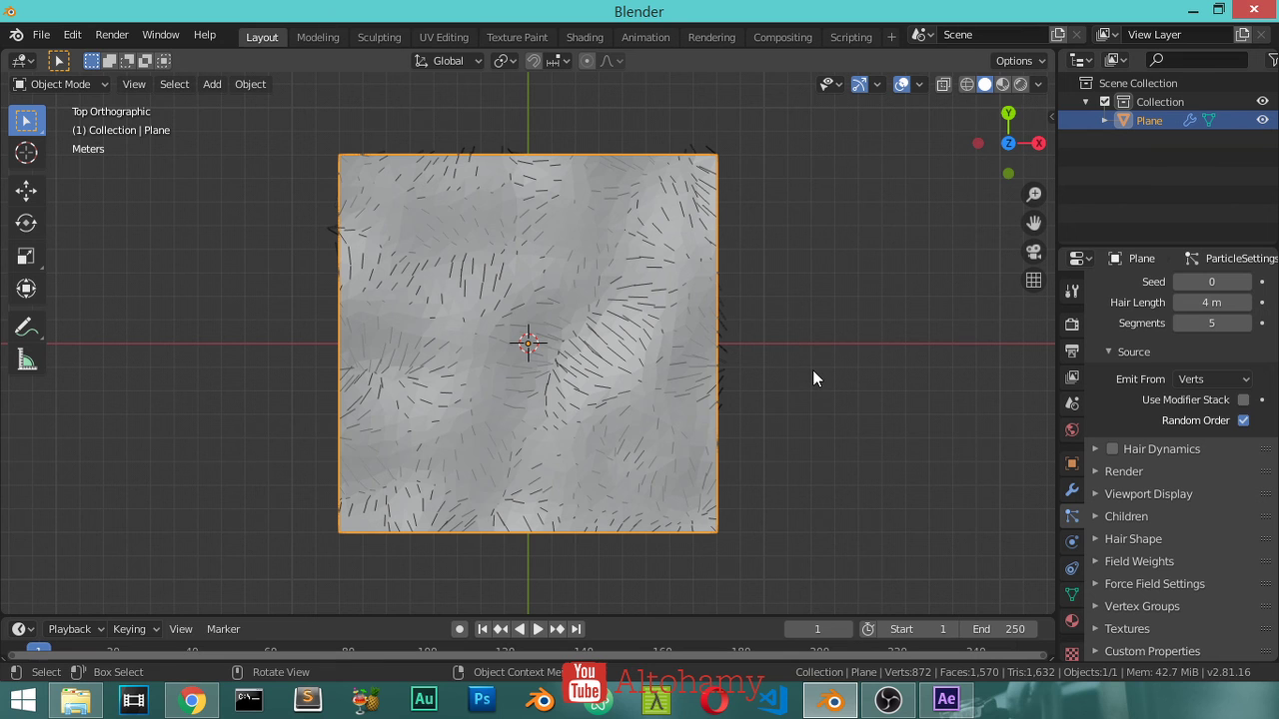
{"action": "left_click", "coordinate": [953, 338]}
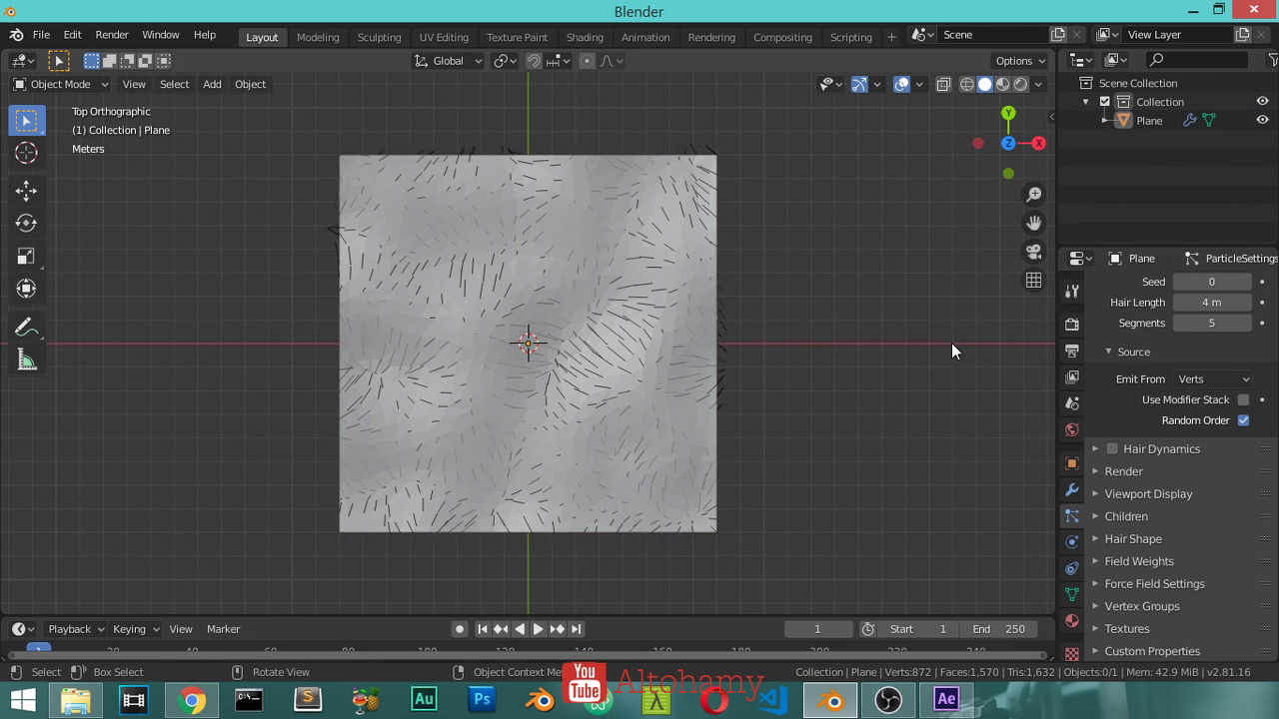
Place the 3D cursor beside the plane, add a trial UV sphere, then delete it
{"action": "right_click", "coordinate": [956, 345], "text": "shift"}
{"action": "key", "text": "shift+a"}
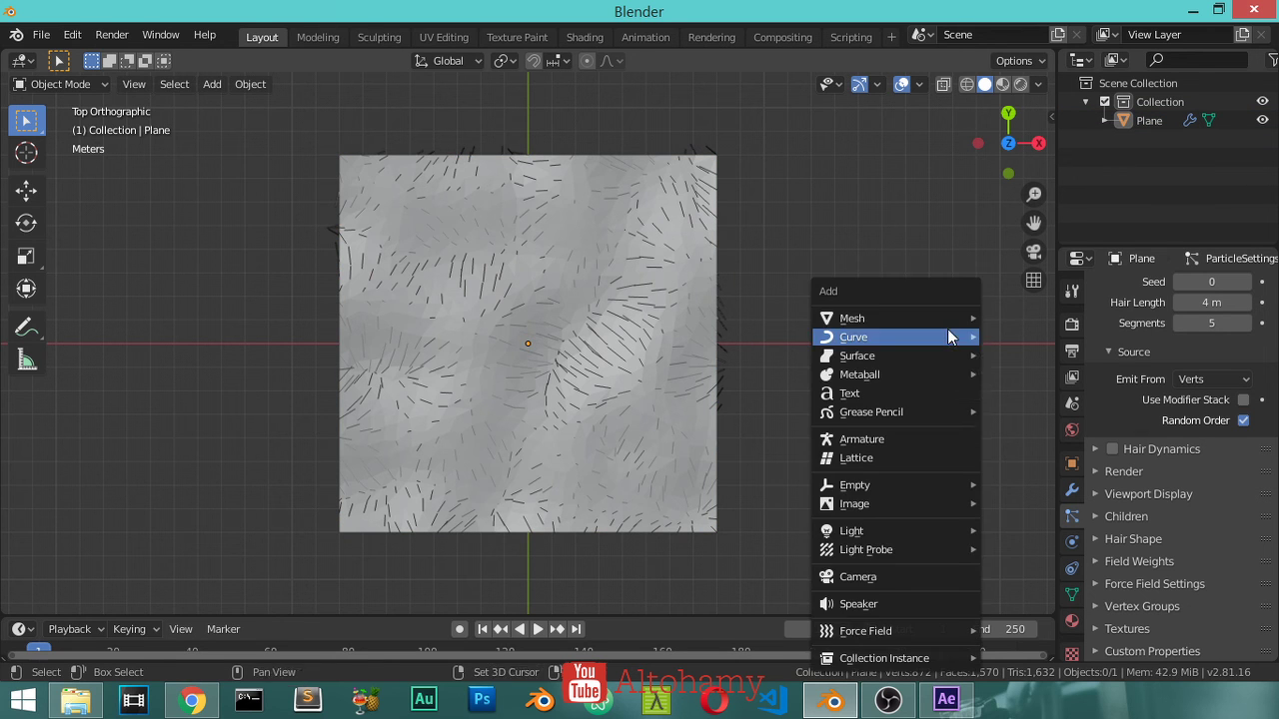
{"action": "left_click", "coordinate": [1022, 372]}
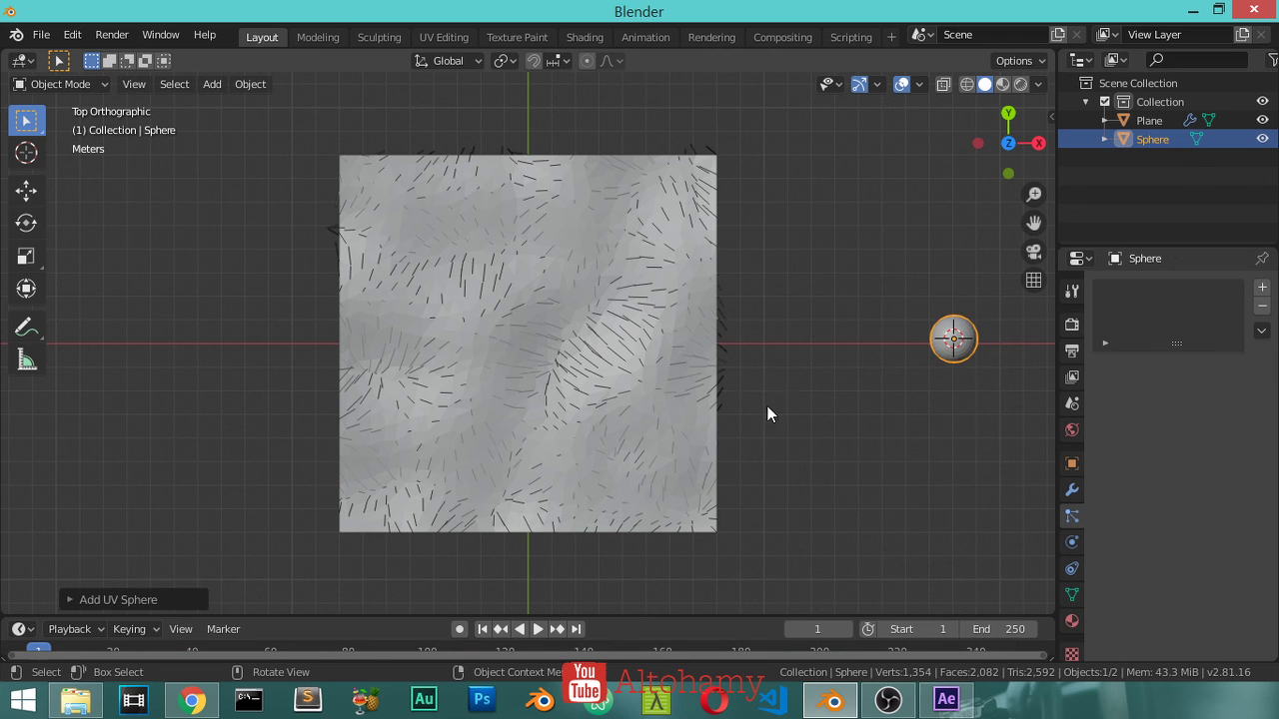
{"action": "left_click", "coordinate": [100, 586]}
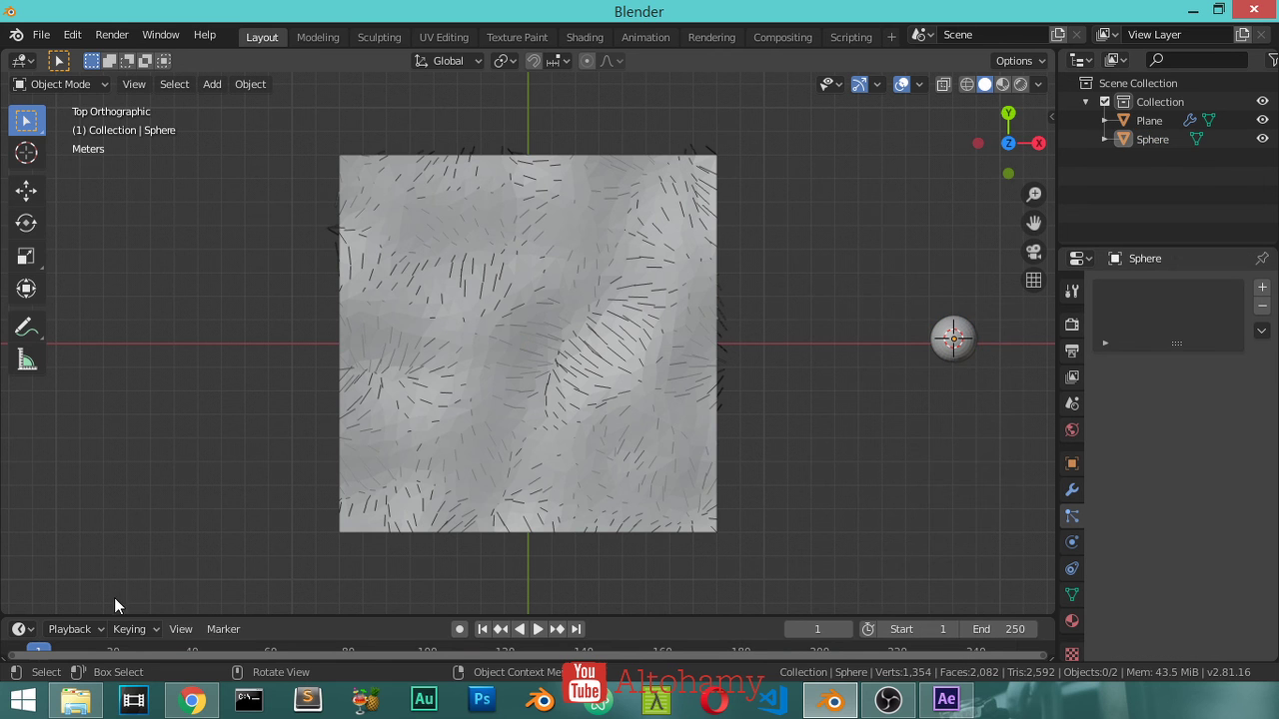
{"action": "left_click", "coordinate": [950, 349]}
{"action": "key", "text": "Delete"}
Add a UV sphere again and set its segment count to 16
{"action": "key", "text": "shift+a"}
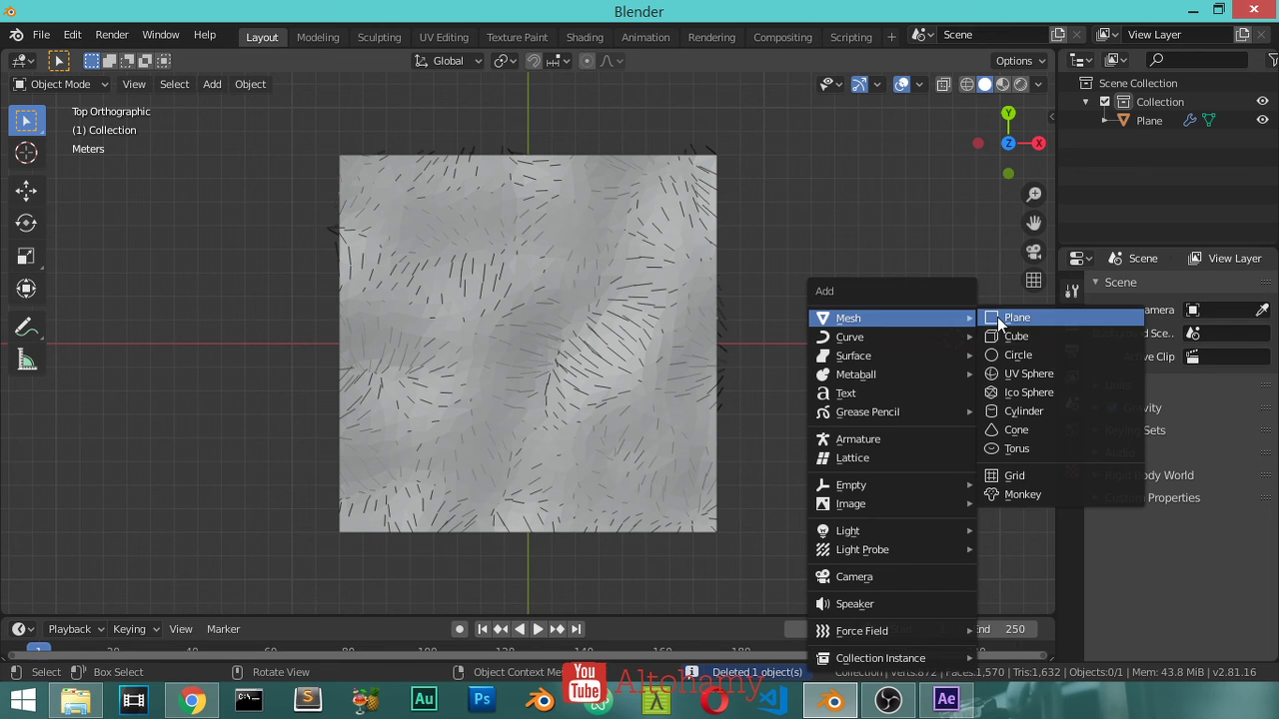
{"action": "left_click", "coordinate": [1024, 374]}
{"action": "left_click", "coordinate": [110, 598]}
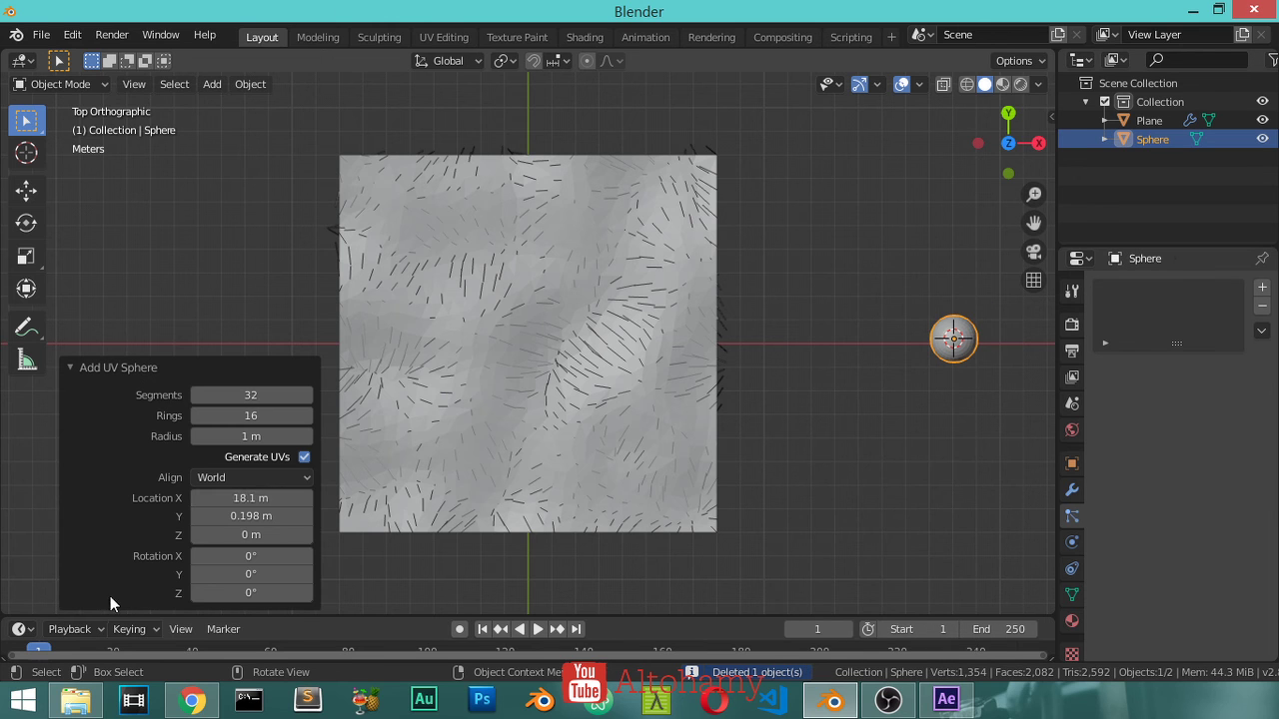
{"action": "left_click", "coordinate": [271, 401]}
{"action": "type", "text": "16"}
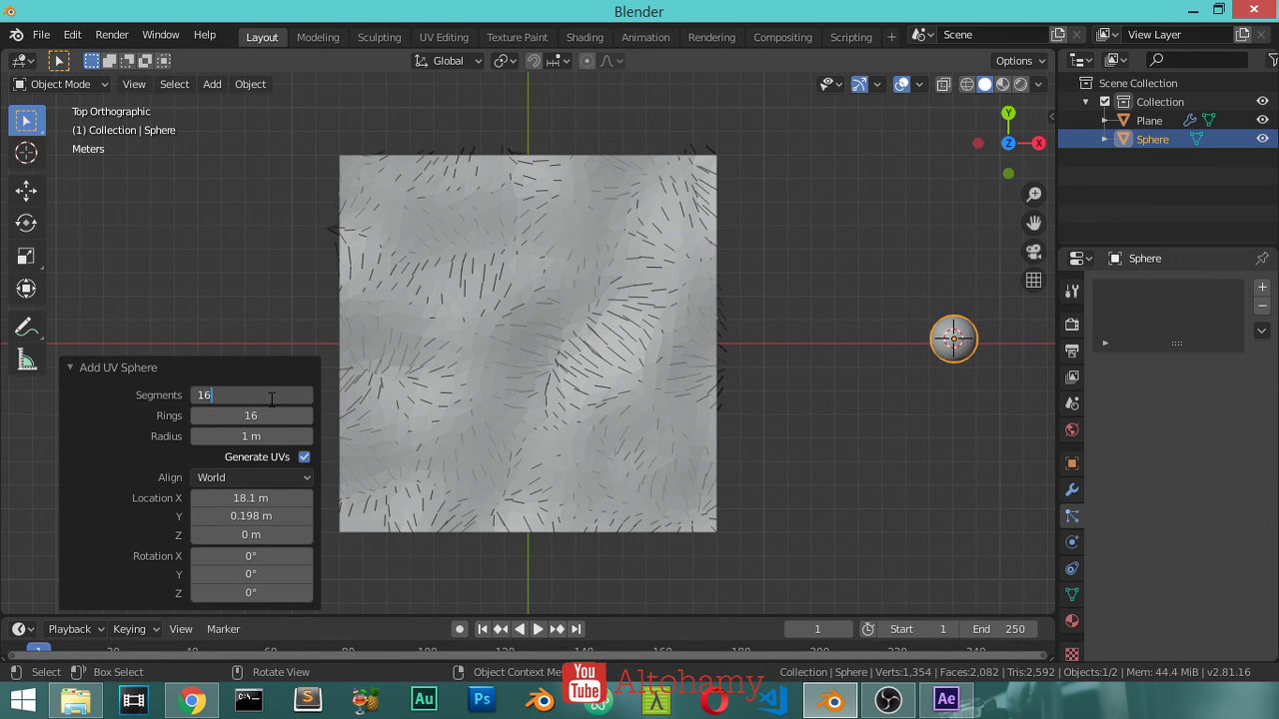
{"action": "key", "text": "Return"}
{"action": "left_click", "coordinate": [271, 419]}
Give the sphere 10 rings and reselect the plane
{"action": "type", "text": "0"}
{"action": "key", "text": "Return"}
{"action": "left_click", "coordinate": [307, 367]}
{"action": "left_click", "coordinate": [715, 420]}
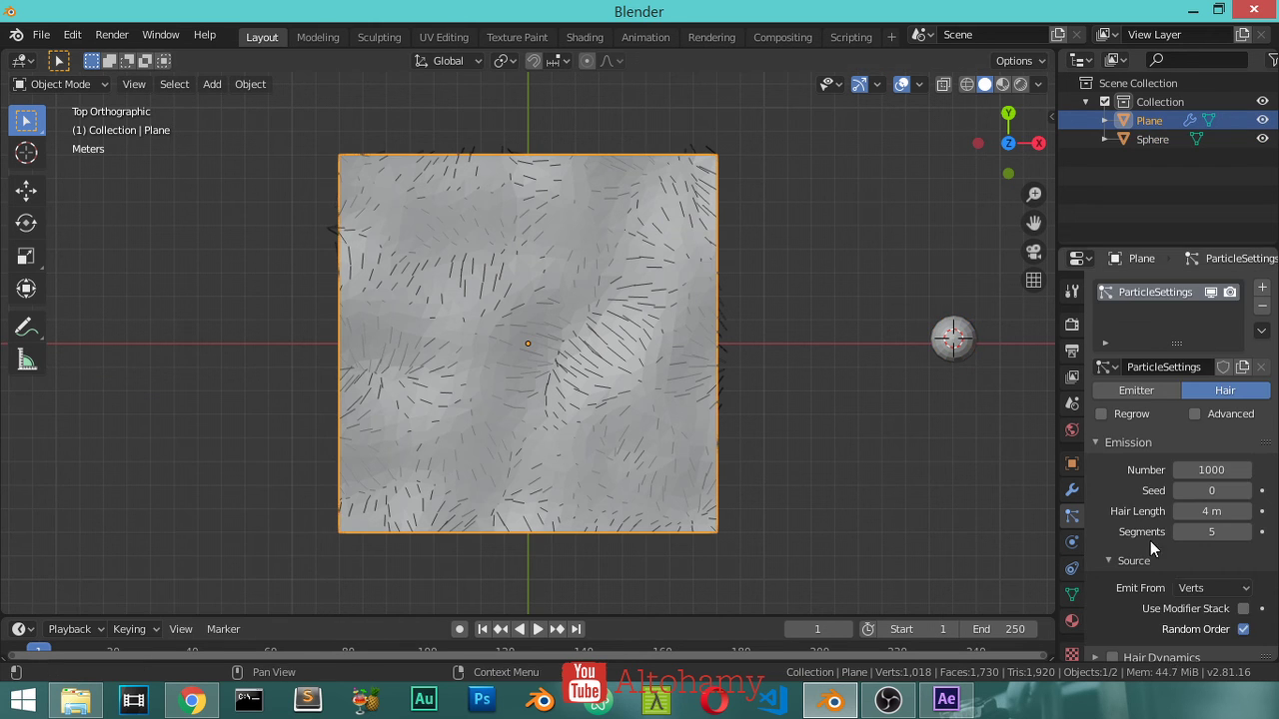
Render the plane's particles as Object instances of the Sphere
{"action": "scroll", "coordinate": [1169, 559], "scroll_direction": "down", "scroll_amount": 5}
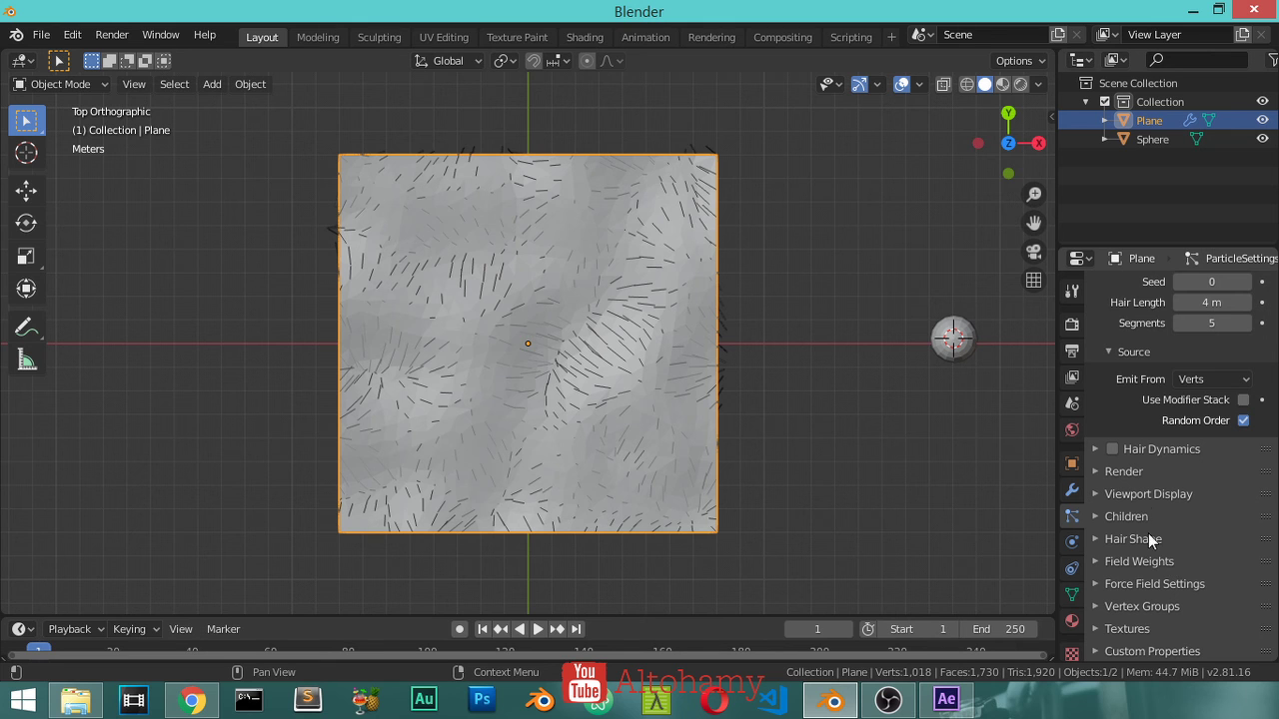
{"action": "left_click", "coordinate": [1138, 472]}
{"action": "left_click", "coordinate": [1221, 500]}
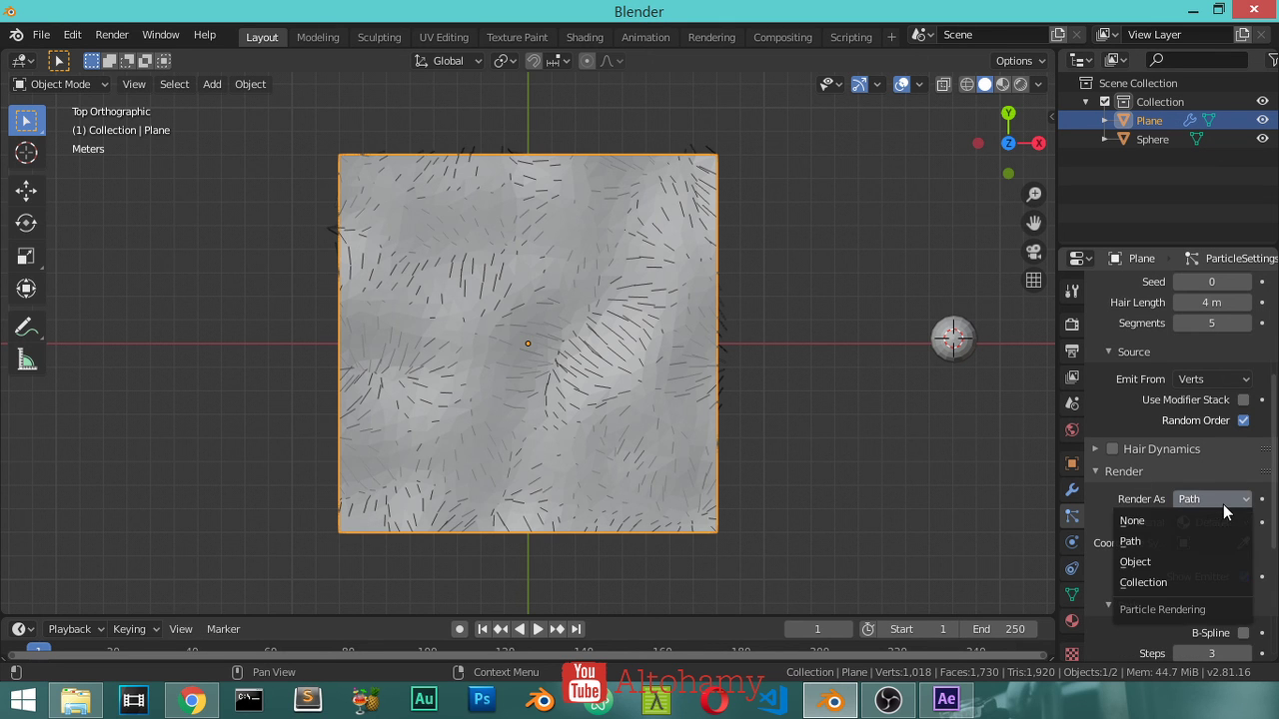
{"action": "left_click", "coordinate": [1179, 562]}
{"action": "left_click", "coordinate": [1207, 636]}
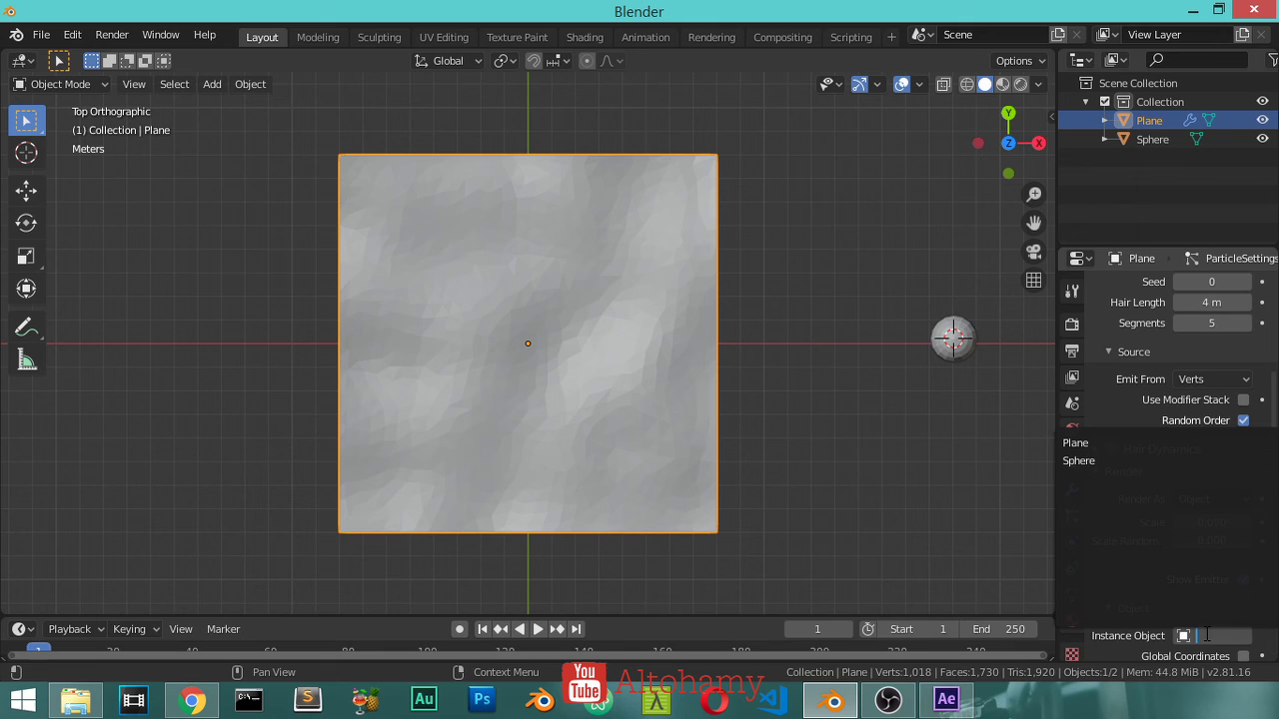
{"action": "left_click", "coordinate": [1079, 461]}
Reduce the particle render scale to 0.01
{"action": "mouse_move", "coordinate": [937, 466]}
{"action": "middle_mouse_down"}
{"action": "mouse_move", "coordinate": [758, 361]}
{"action": "mouse_move", "coordinate": [767, 371]}
{"action": "middle_mouse_up"}
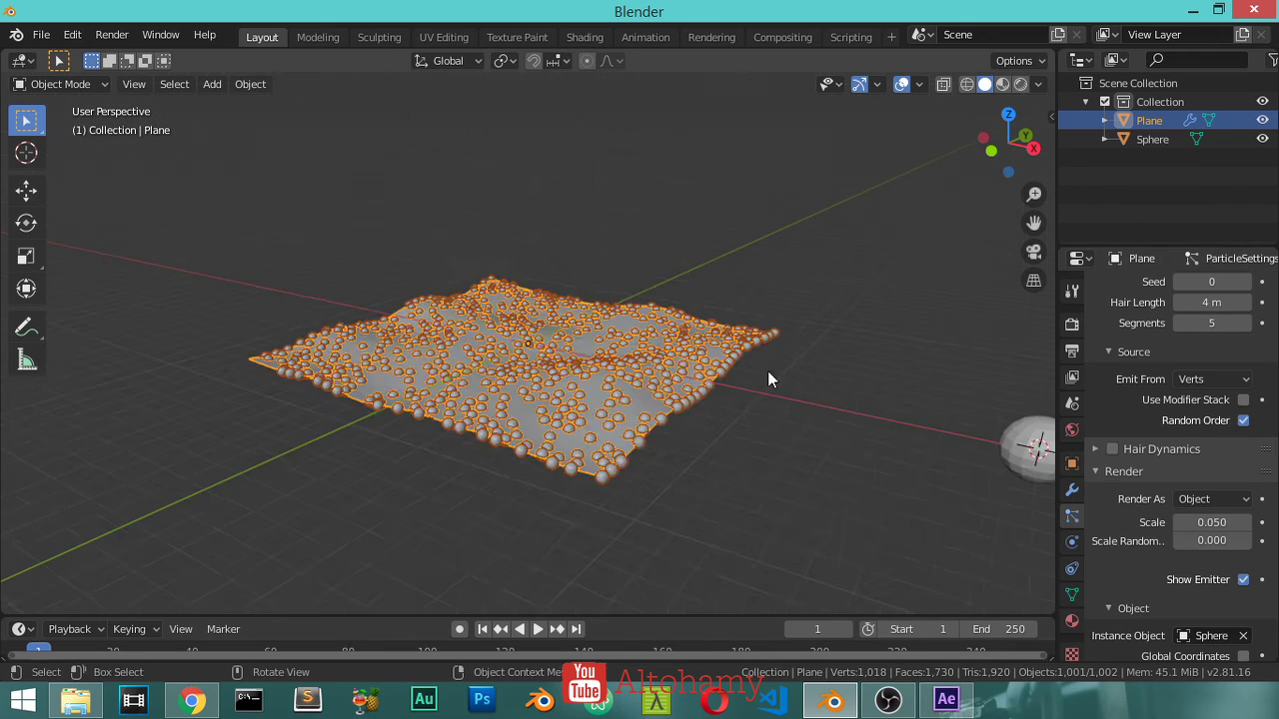
{"action": "scroll", "coordinate": [767, 371], "scroll_direction": "up", "scroll_amount": 5}
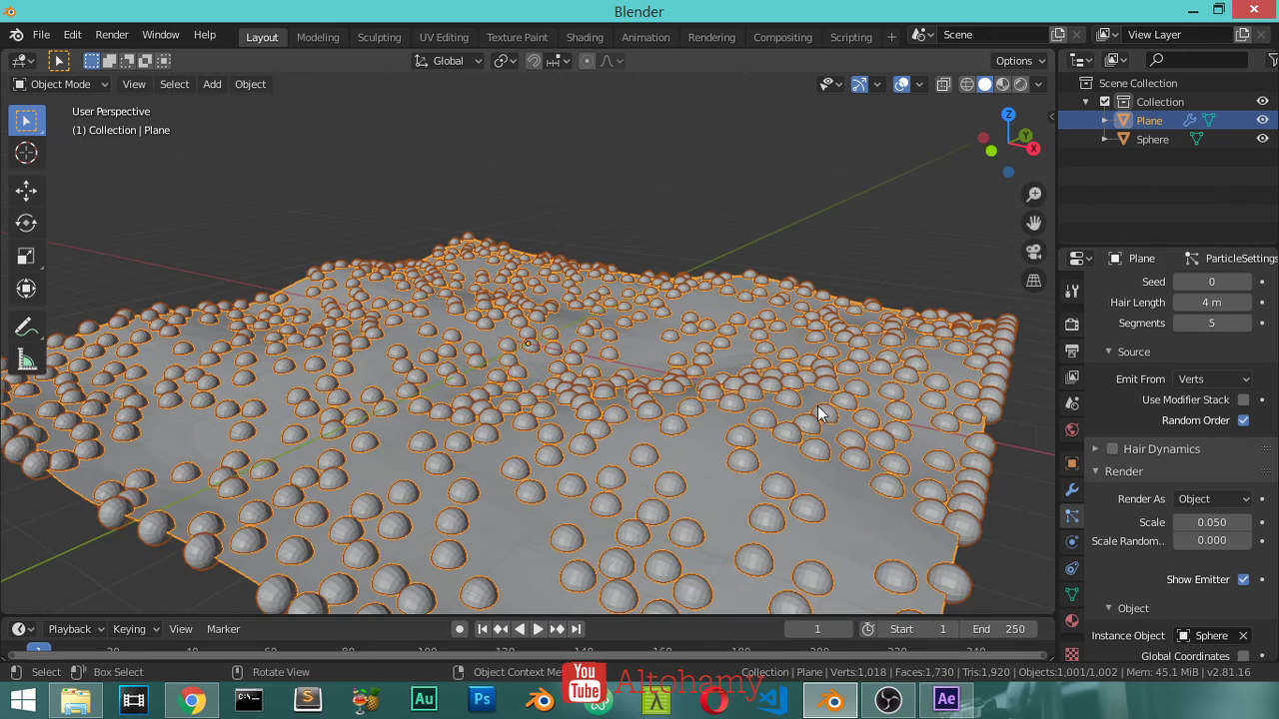
{"action": "left_click", "coordinate": [1212, 521]}
{"action": "type", "text": "0.05"}
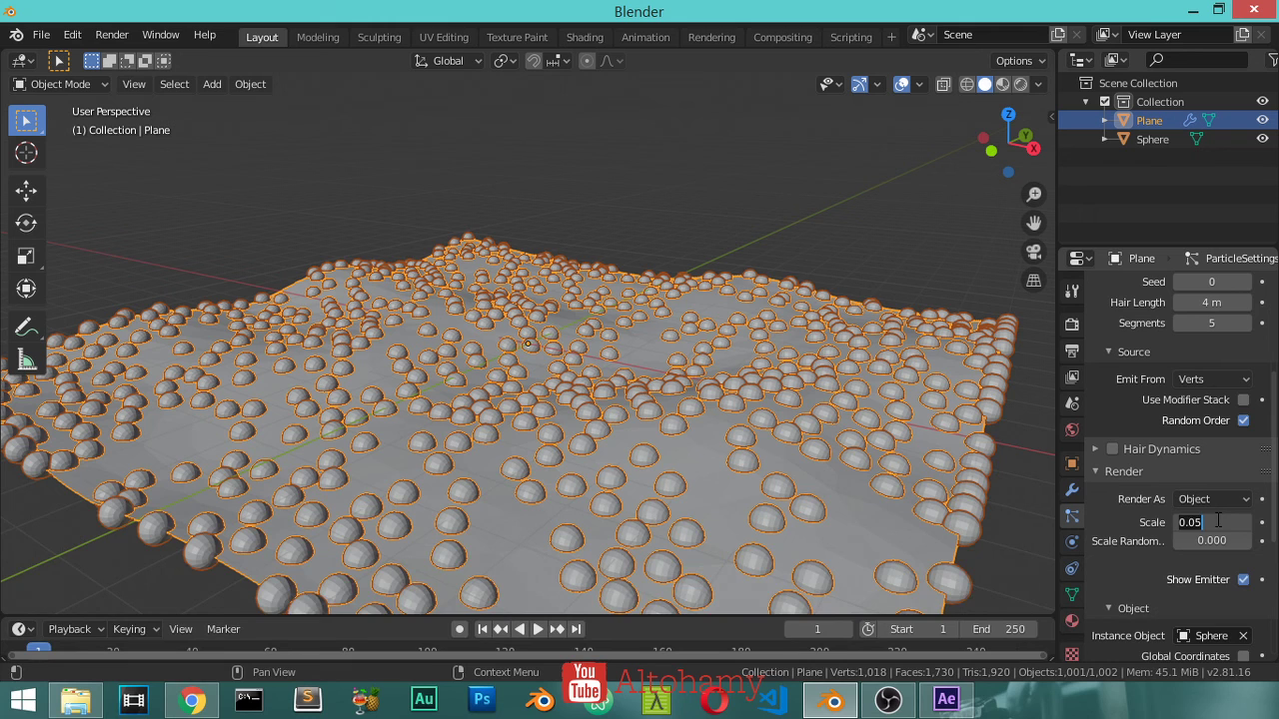
{"action": "type", "text": "1"}
{"action": "key", "text": "Return"}
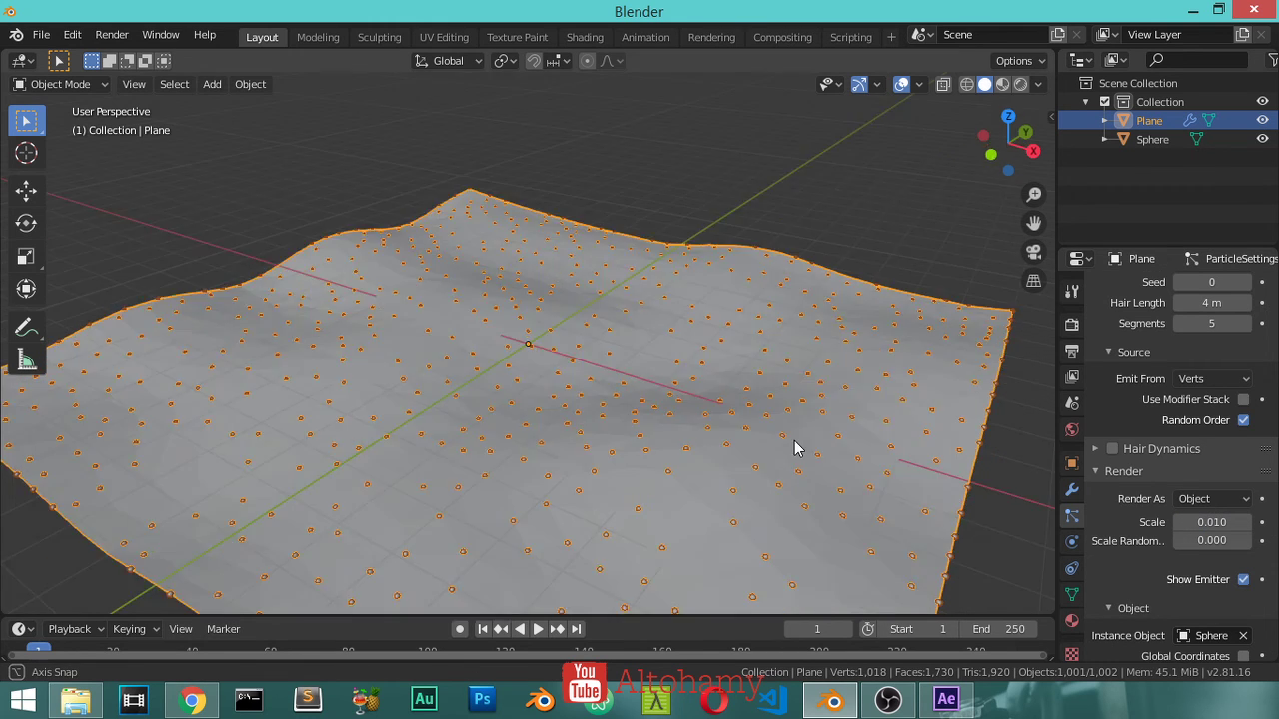
Raise the particle emission number to 1120
{"action": "middle_click_drag", "start_coordinate": [796, 446], "coordinate": [846, 486]}
{"action": "scroll", "coordinate": [1189, 354], "scroll_direction": "up", "scroll_amount": 5}
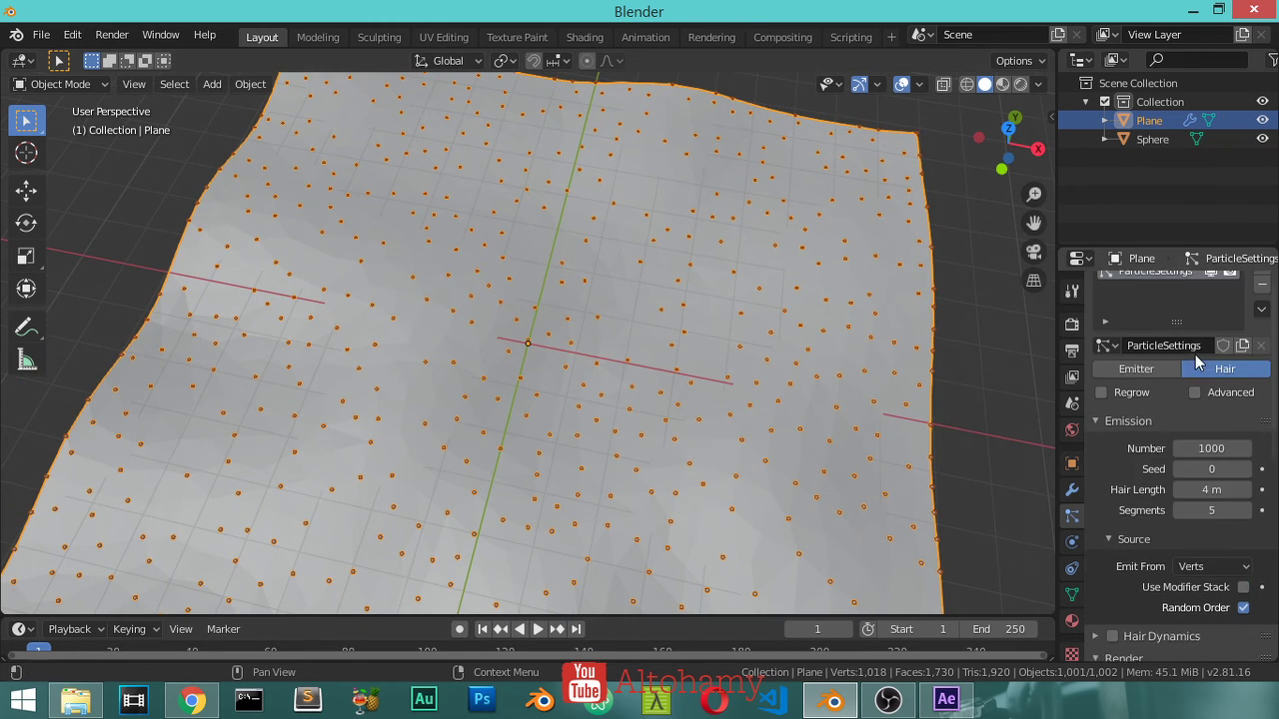
{"action": "left_click", "coordinate": [1219, 475]}
{"action": "type", "text": "1120"}
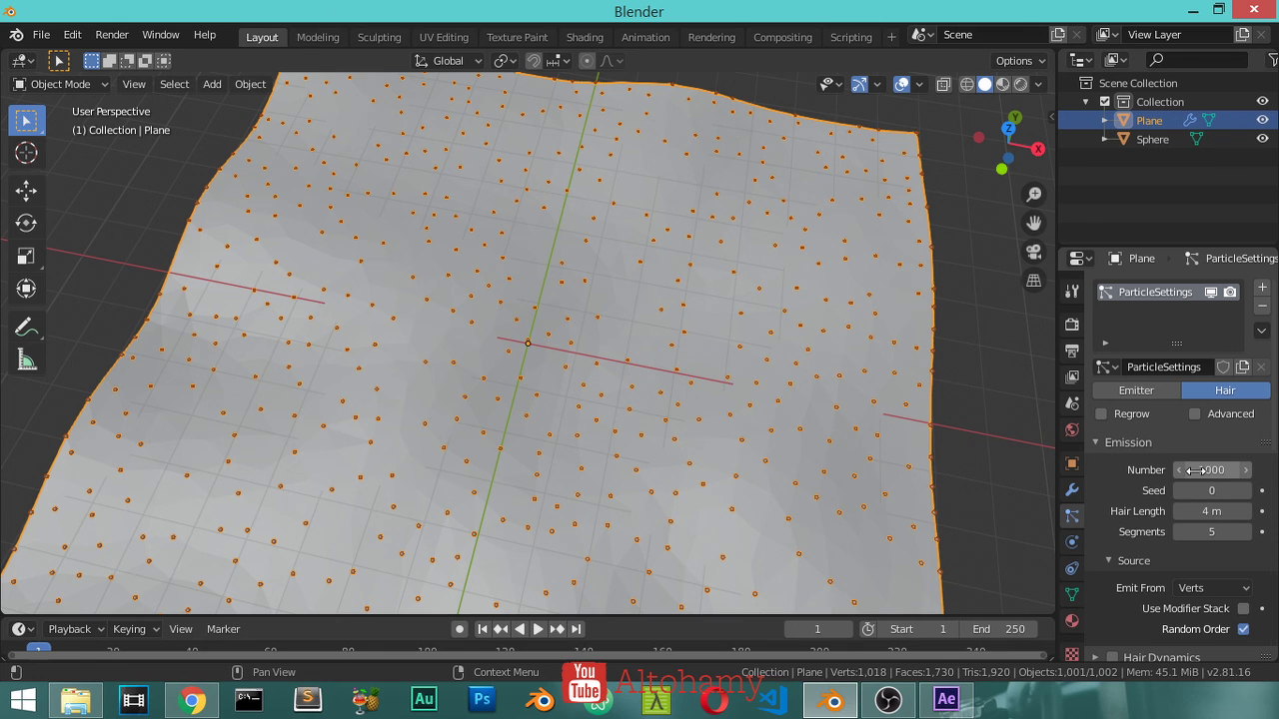
{"action": "key", "text": "Return"}
{"action": "scroll", "coordinate": [755, 450], "scroll_direction": "down", "scroll_amount": 5}
{"action": "mouse_move", "coordinate": [755, 451]}
{"action": "middle_mouse_down"}
{"action": "mouse_move", "coordinate": [728, 434]}
{"action": "mouse_move", "coordinate": [729, 329]}
{"action": "mouse_move", "coordinate": [674, 302]}
{"action": "middle_mouse_up"}
{"action": "scroll", "coordinate": [666, 402], "scroll_direction": "up", "scroll_amount": 3}
{"action": "middle_click_drag", "start_coordinate": [665, 403], "coordinate": [919, 463]}
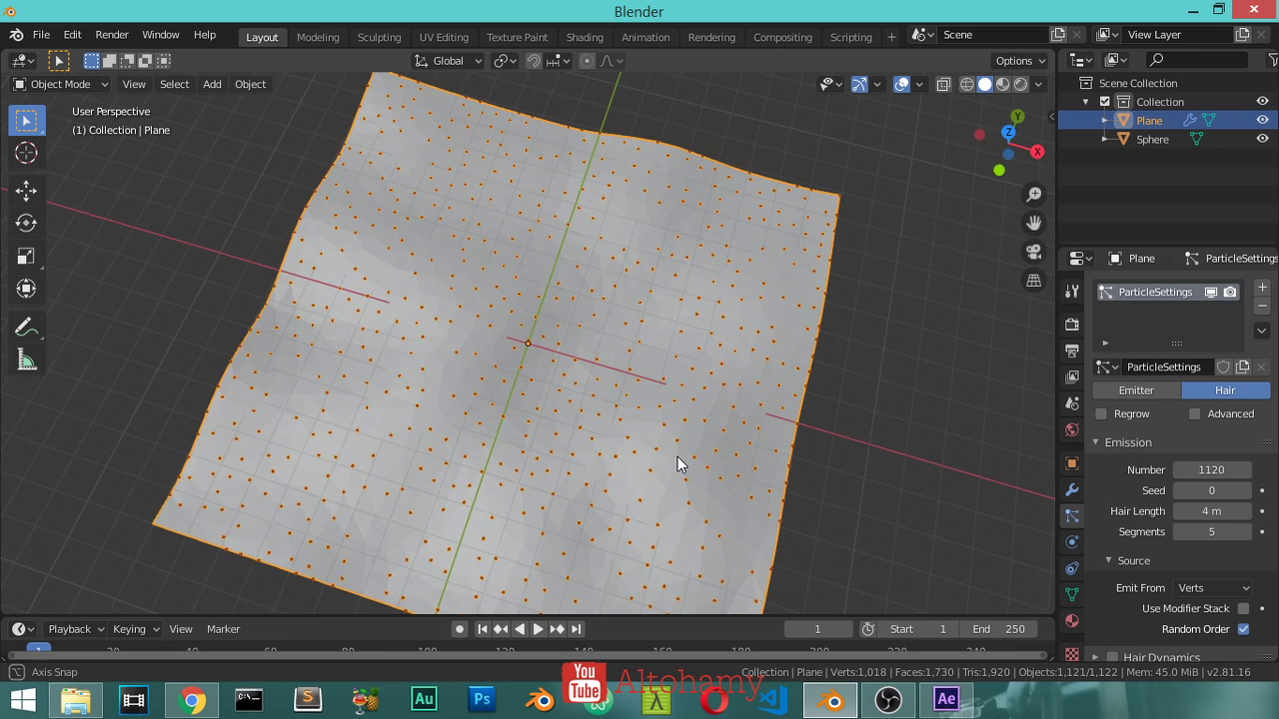
Add a Wireframe modifier to the plane
{"action": "left_click", "coordinate": [1078, 488]}
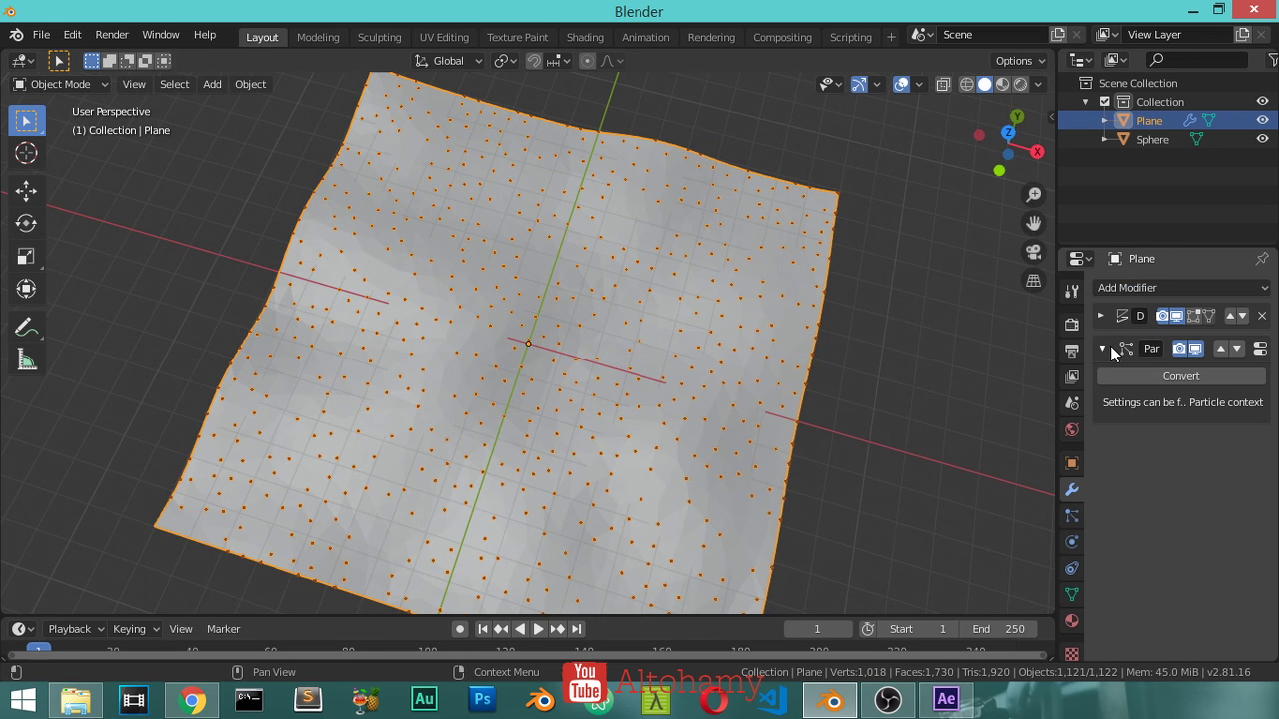
{"action": "left_click", "coordinate": [1110, 346]}
{"action": "left_click", "coordinate": [1129, 290]}
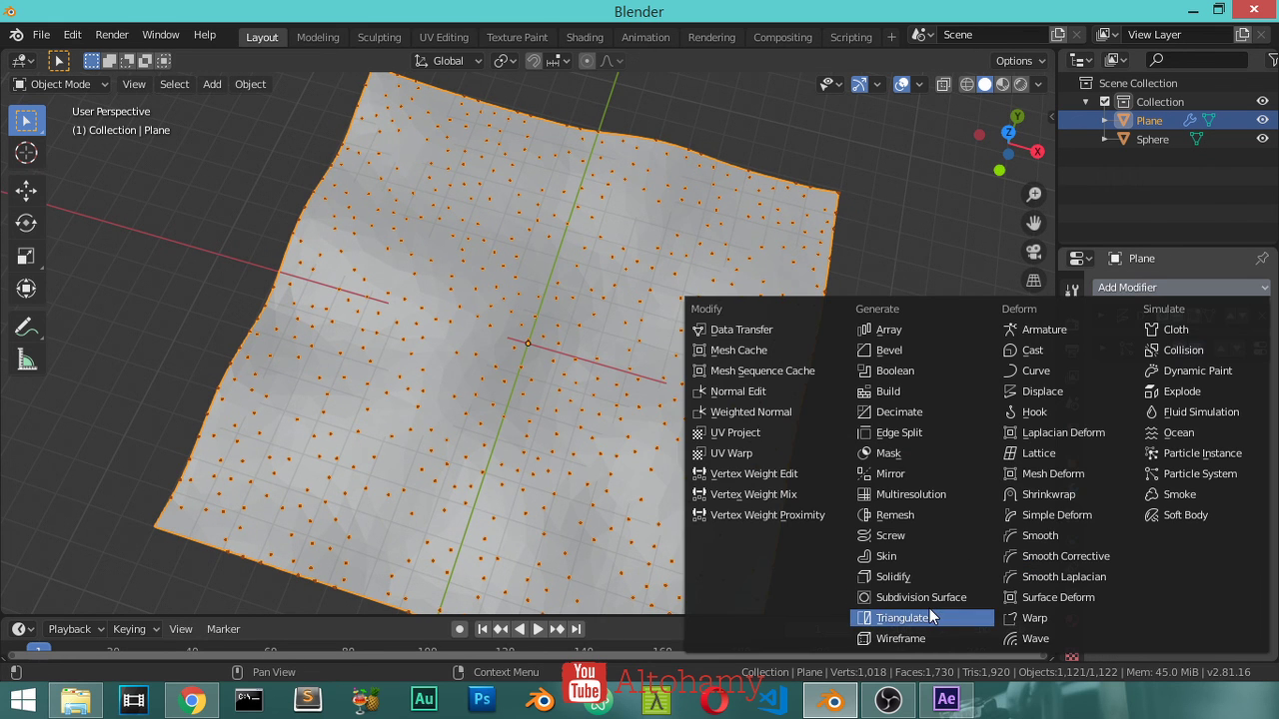
{"action": "left_click", "coordinate": [904, 638]}
{"action": "middle_click_drag", "start_coordinate": [769, 429], "coordinate": [865, 443]}
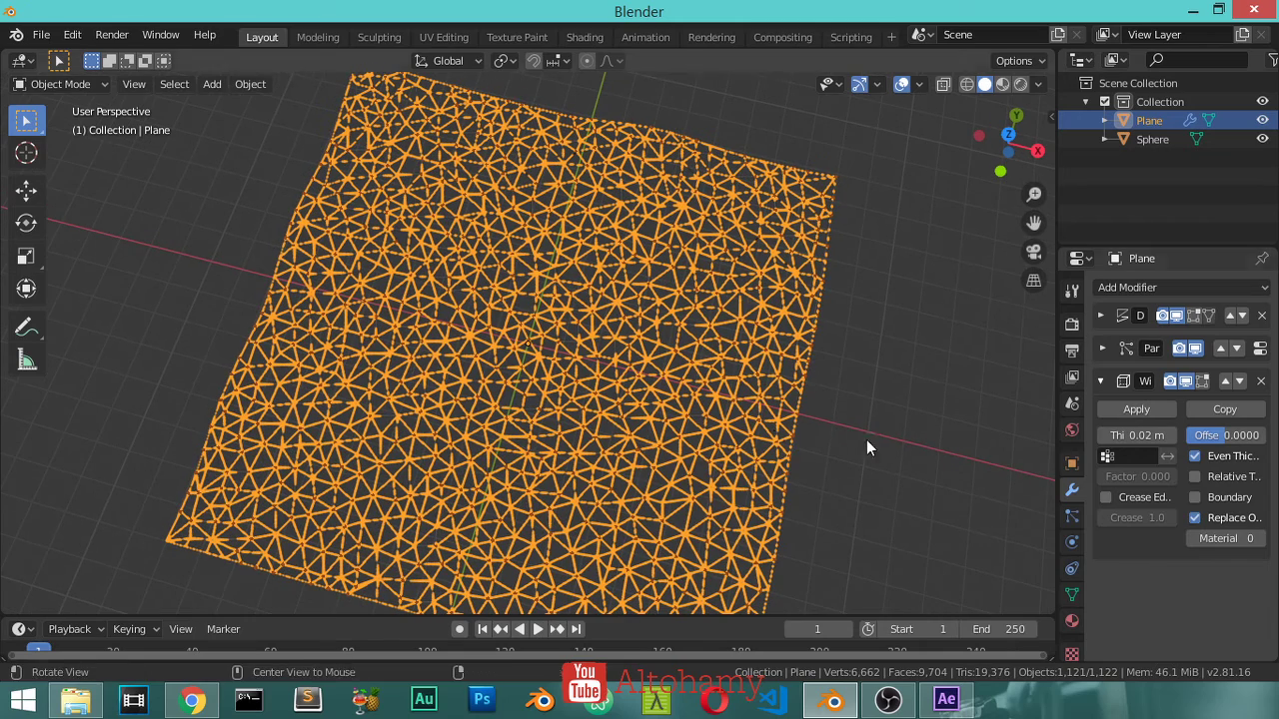
Set the wireframe thickness to 0.01 m
{"action": "left_click", "coordinate": [1154, 436]}
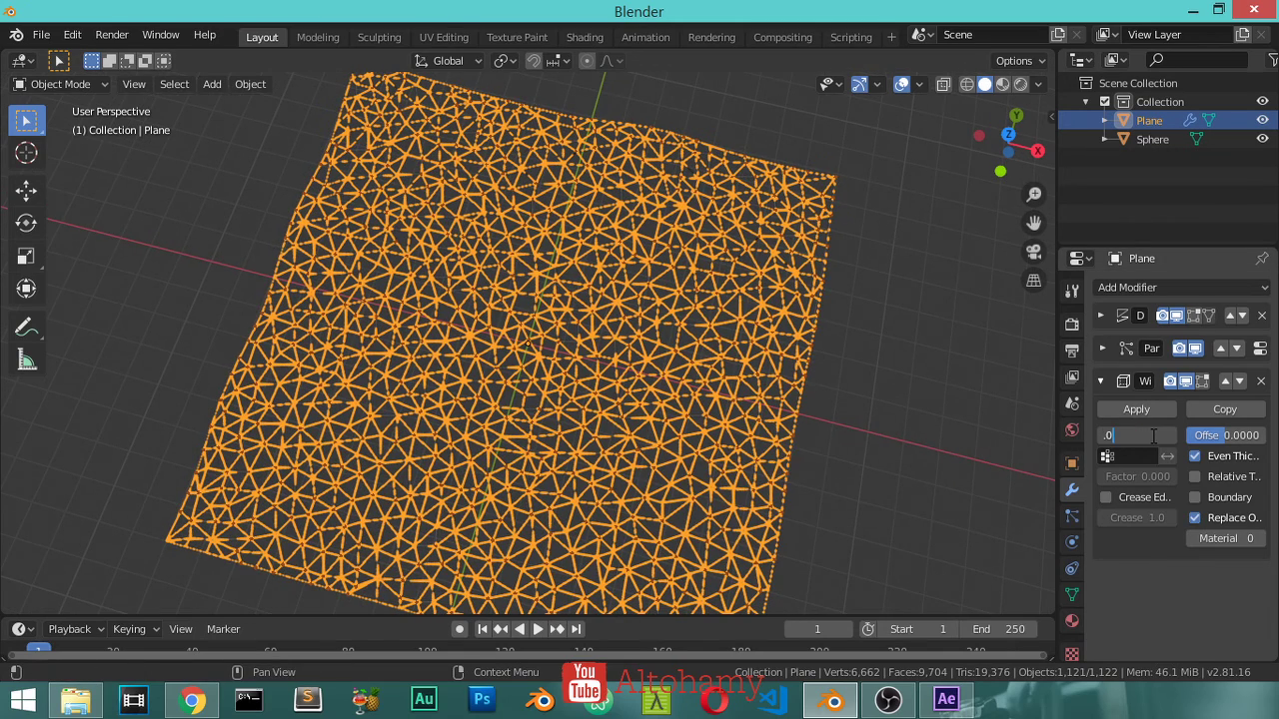
{"action": "type", "text": "1"}
{"action": "key", "text": "Return"}
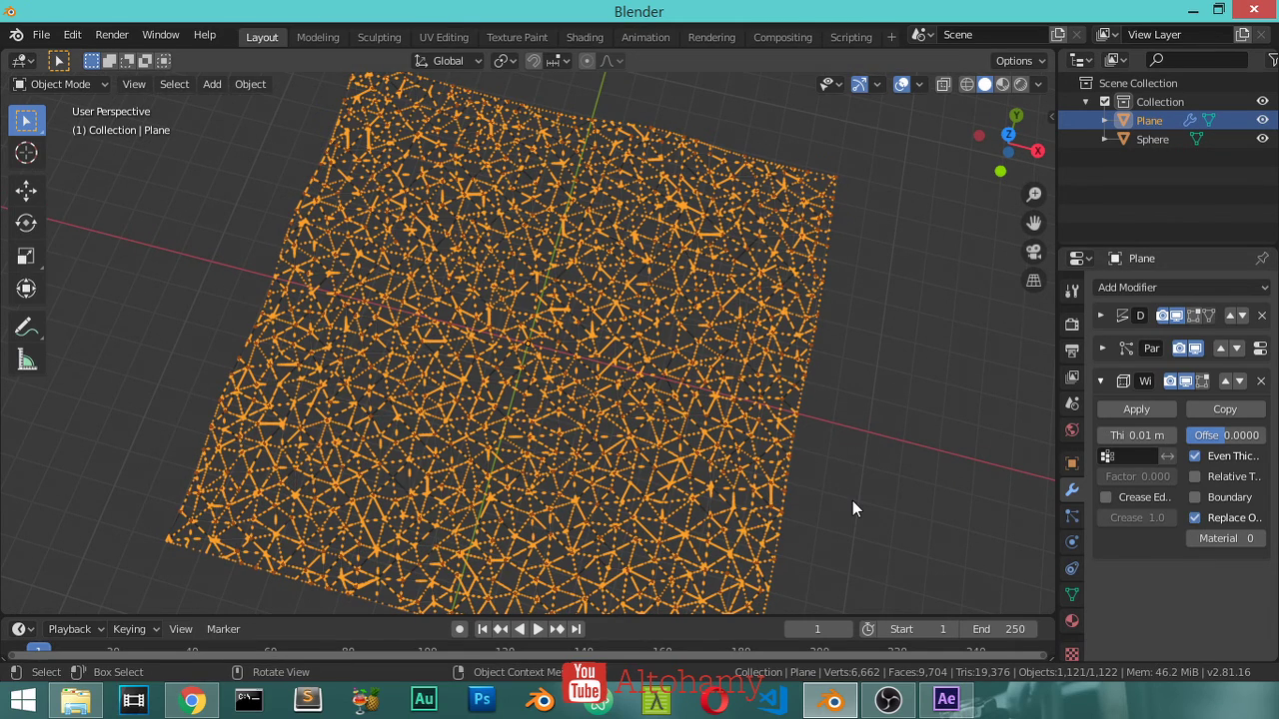
{"action": "left_click", "coordinate": [852, 501]}
{"action": "scroll", "coordinate": [852, 501], "scroll_direction": "up", "scroll_amount": 3}
{"action": "scroll", "coordinate": [852, 501], "scroll_direction": "up", "scroll_amount": 3}
{"action": "scroll", "coordinate": [852, 500], "scroll_direction": "up", "scroll_amount": 2}
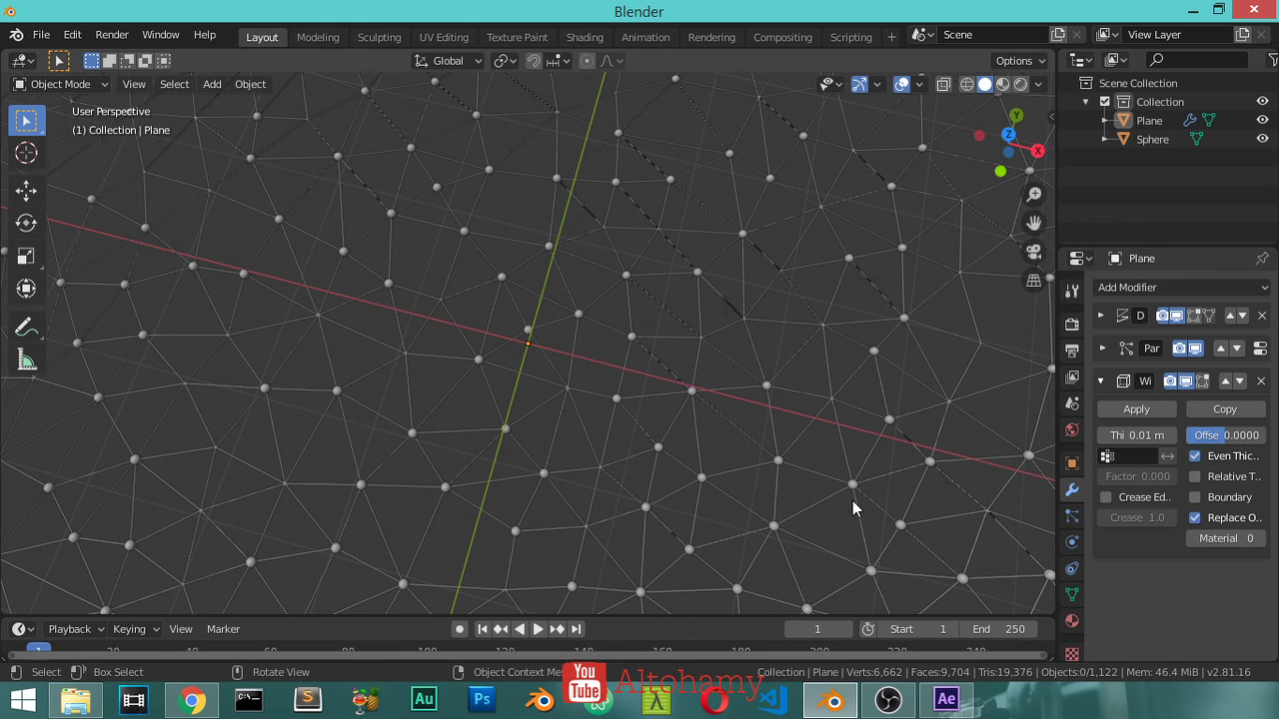
Increase the wireframe thickness to 0.012 m and view from the top
{"action": "left_click", "coordinate": [1159, 436]}
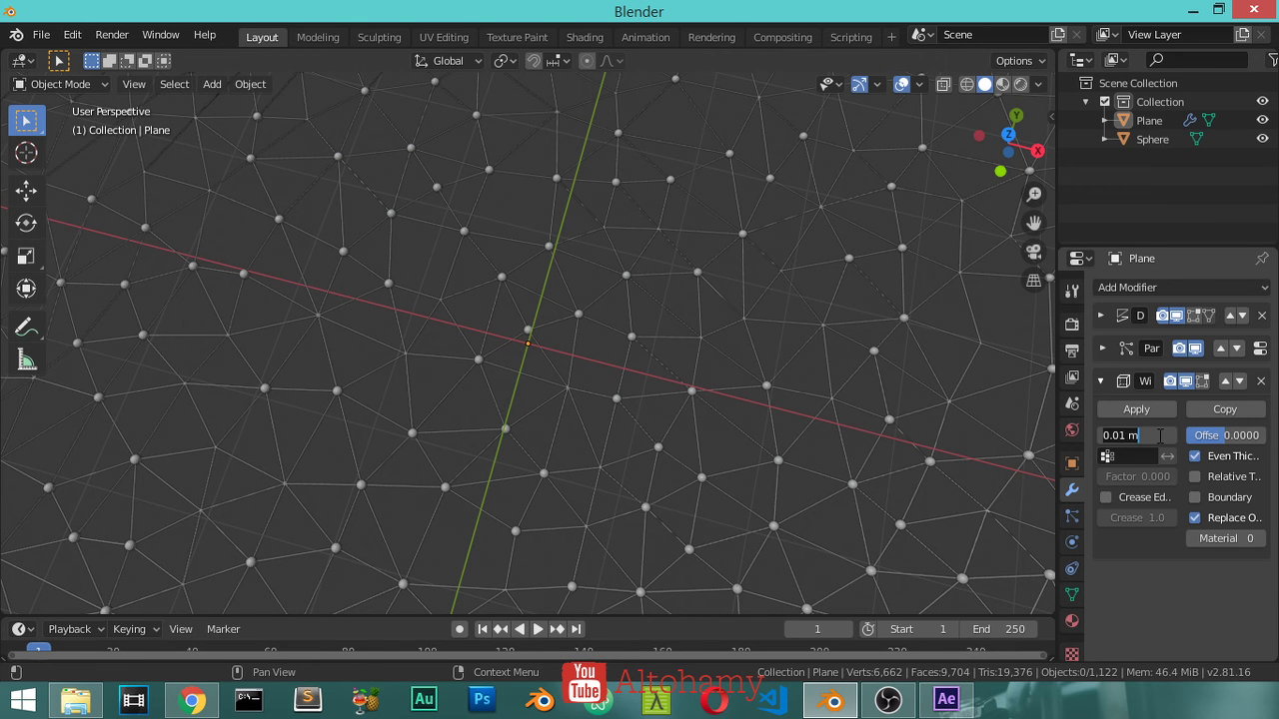
{"action": "type", "text": "2"}
{"action": "key", "text": "Return"}
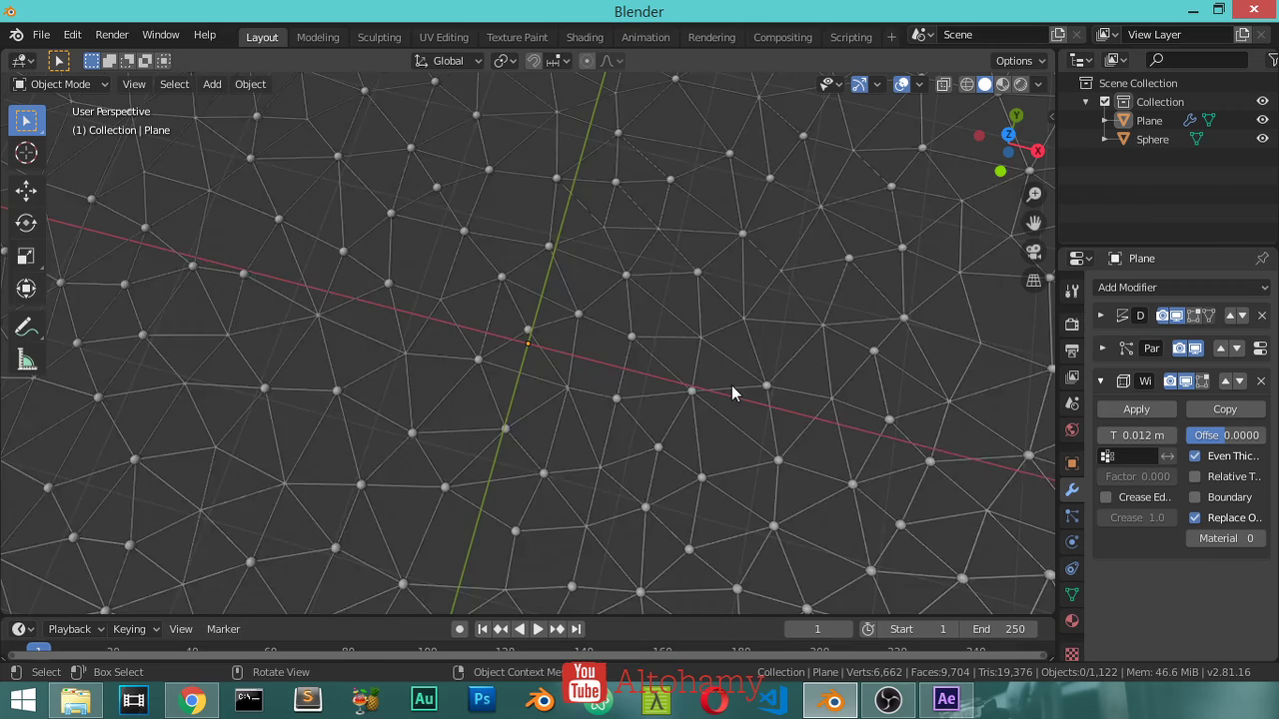
{"action": "scroll", "coordinate": [731, 385], "scroll_direction": "down", "scroll_amount": 4}
{"action": "scroll", "coordinate": [731, 385], "scroll_direction": "down", "scroll_amount": 2}
{"action": "key", "text": "KP_7"}
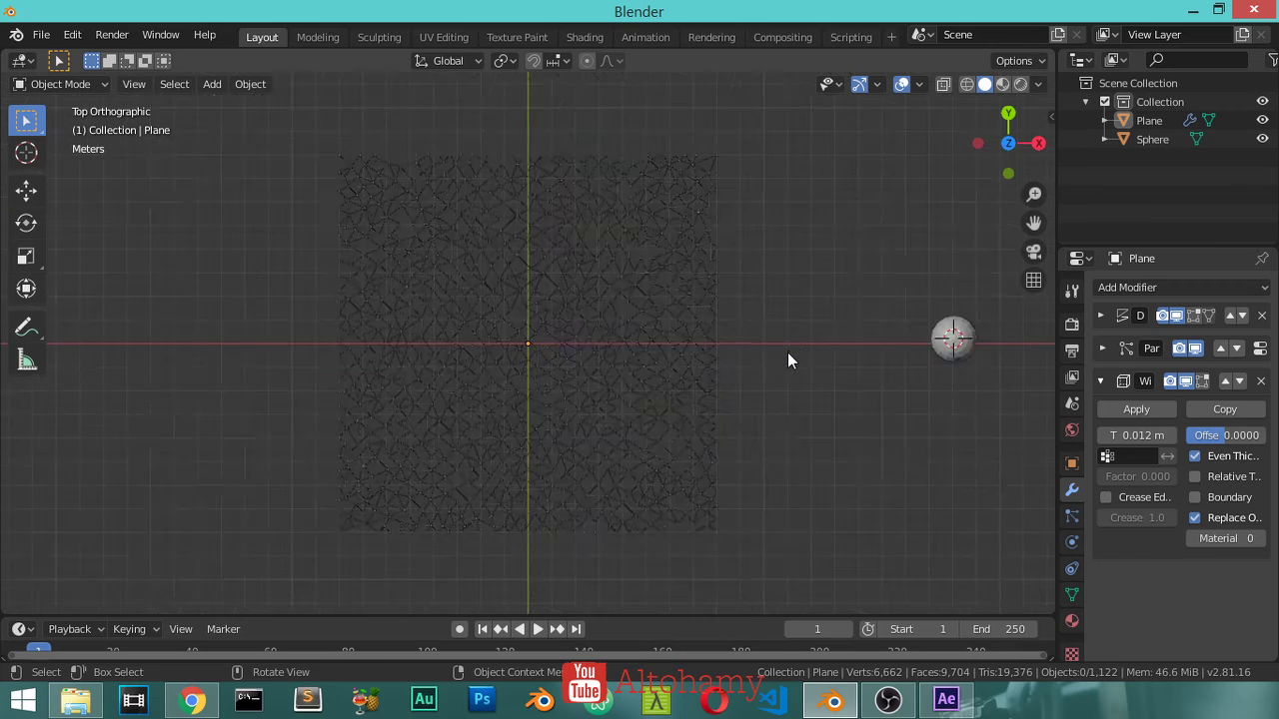
{"action": "scroll", "coordinate": [787, 352], "scroll_direction": "up", "scroll_amount": 5}
{"action": "scroll", "coordinate": [787, 351], "scroll_direction": "up", "scroll_amount": 3}
Give the plane a new blue Emission material with strength 14
{"action": "right_click", "coordinate": [757, 339]}
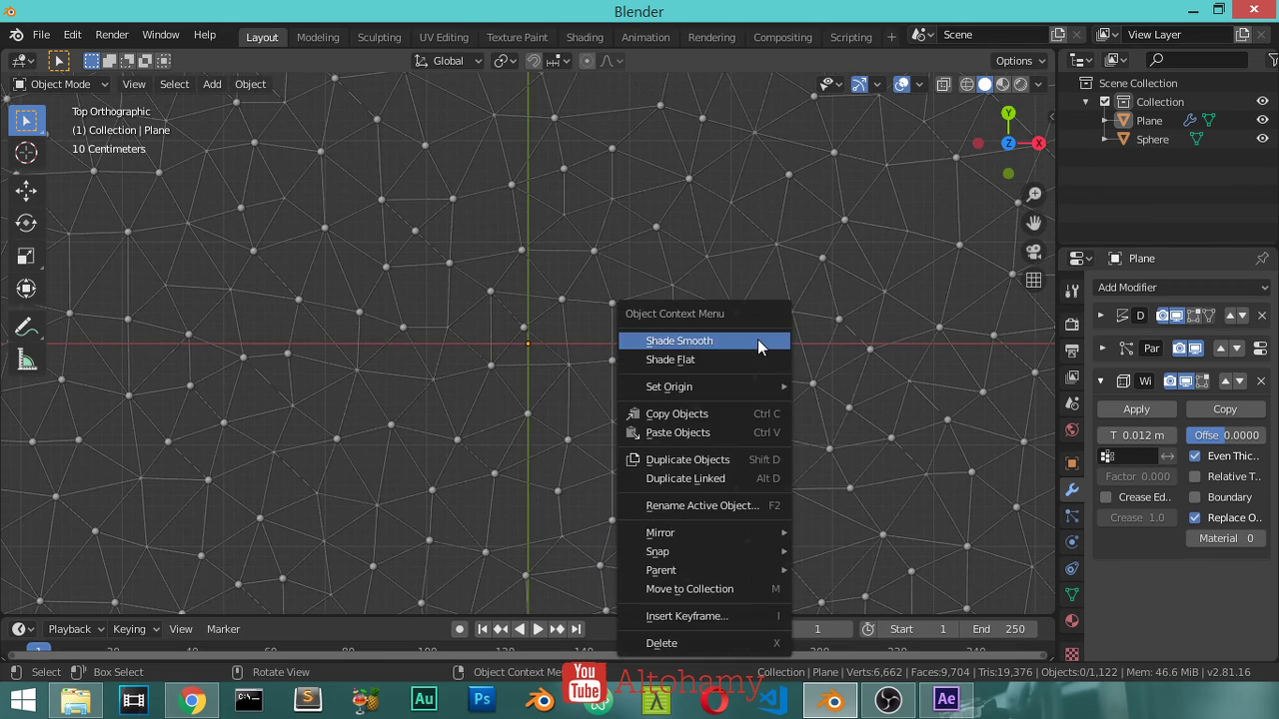
{"action": "left_click", "coordinate": [798, 285]}
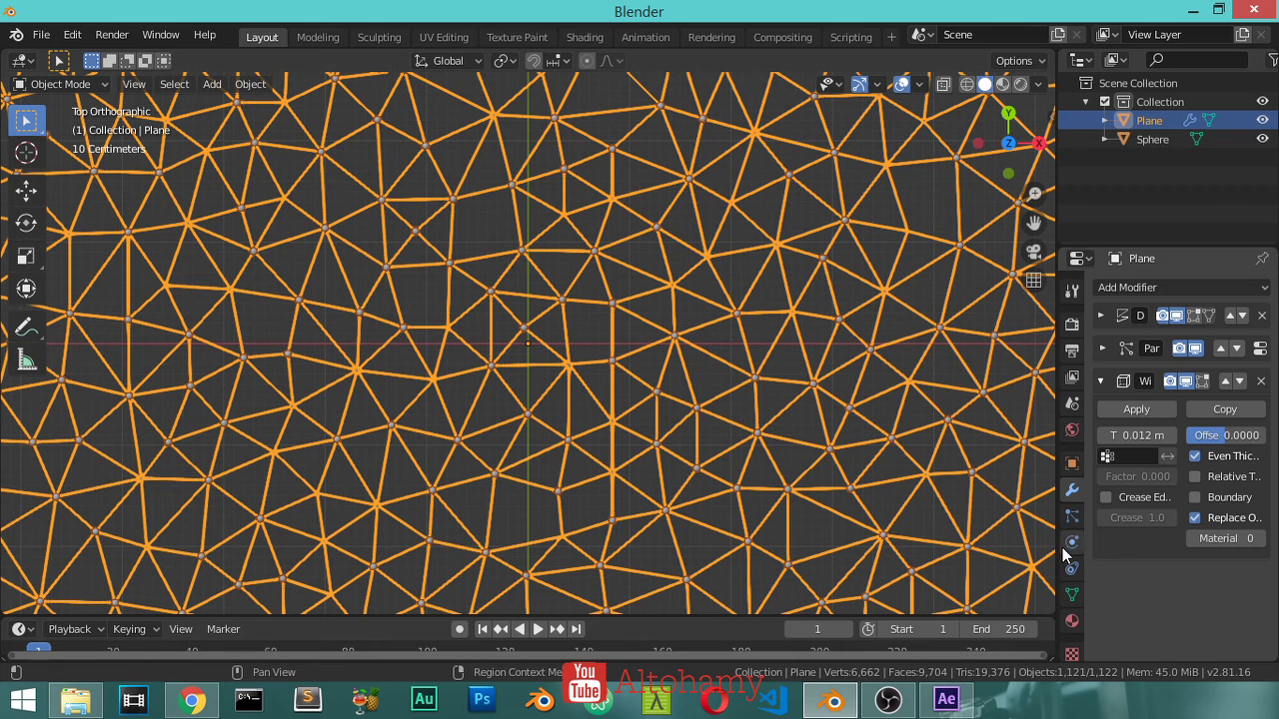
{"action": "left_click", "coordinate": [1072, 621]}
{"action": "left_click", "coordinate": [1159, 368]}
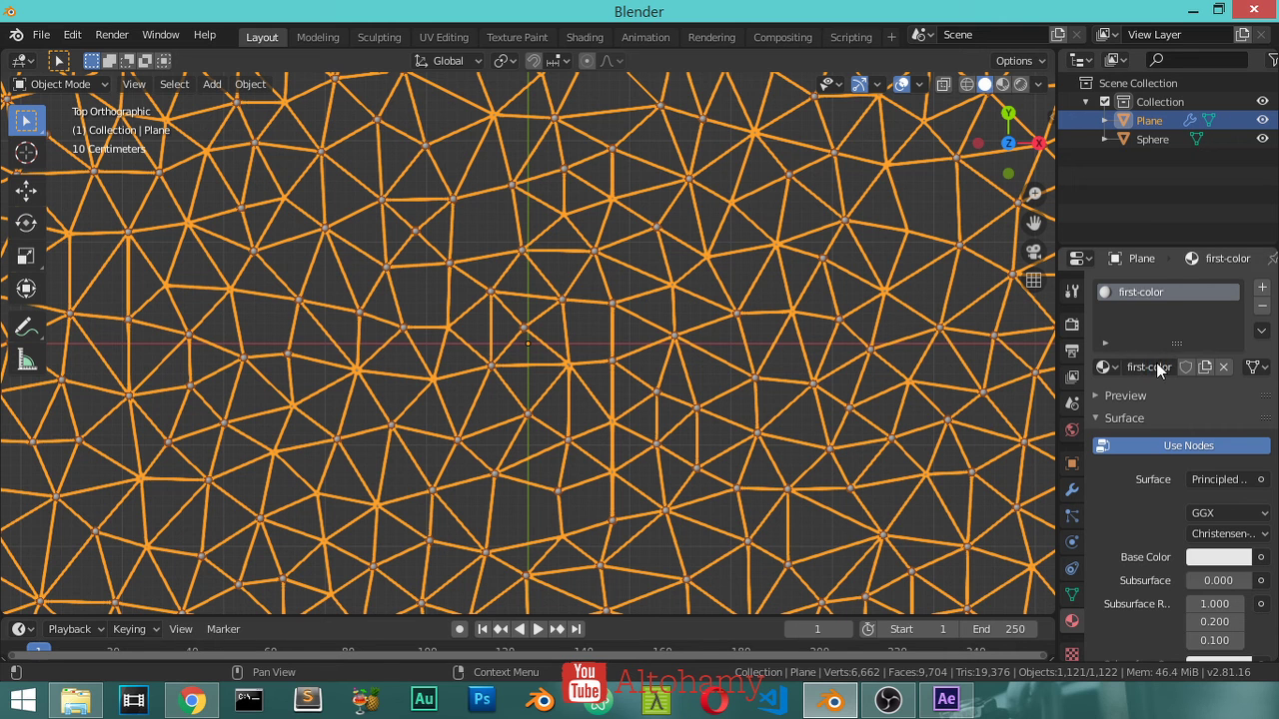
{"action": "left_click", "coordinate": [1225, 481]}
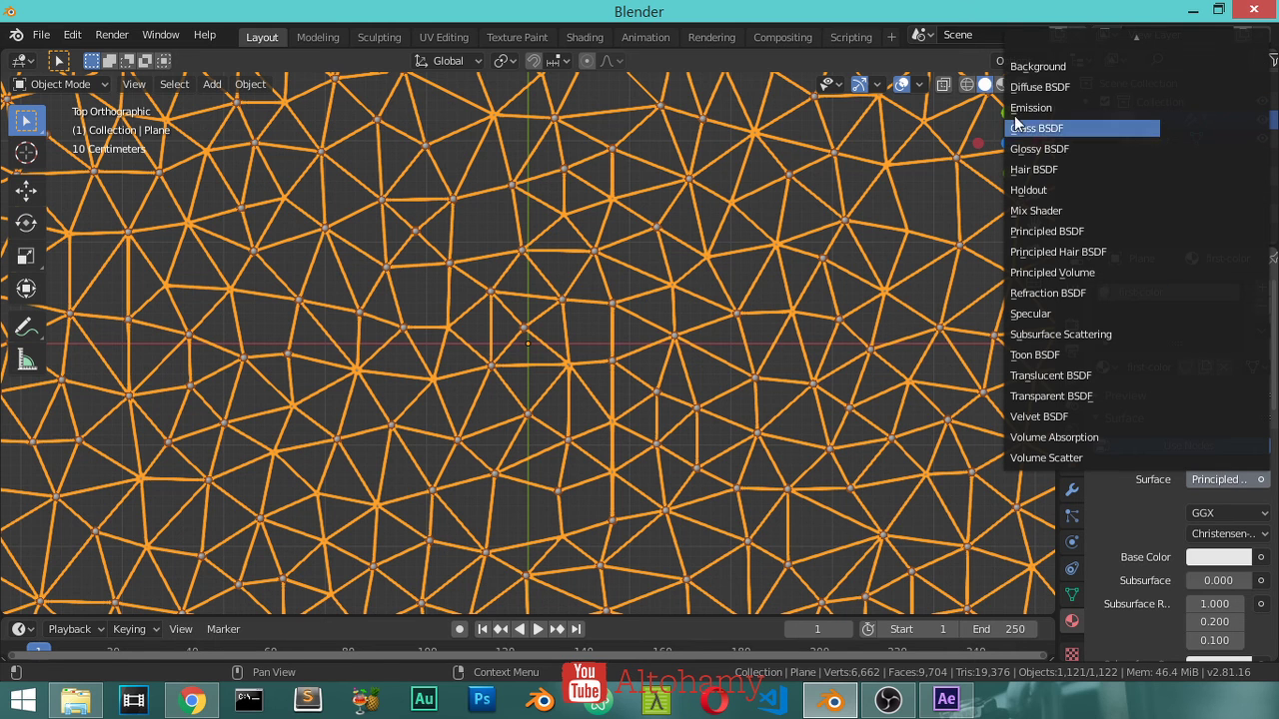
{"action": "left_click", "coordinate": [1099, 127]}
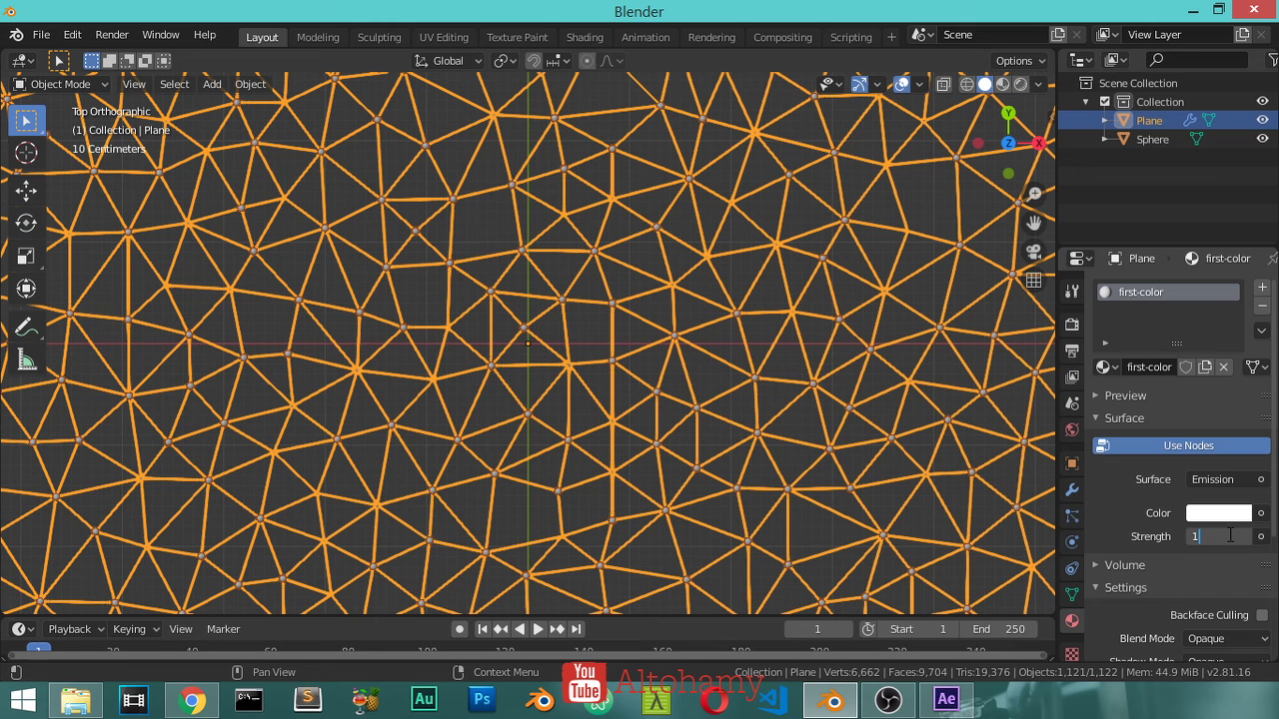
{"action": "key", "text": "Return"}
{"action": "left_click", "coordinate": [1236, 513]}
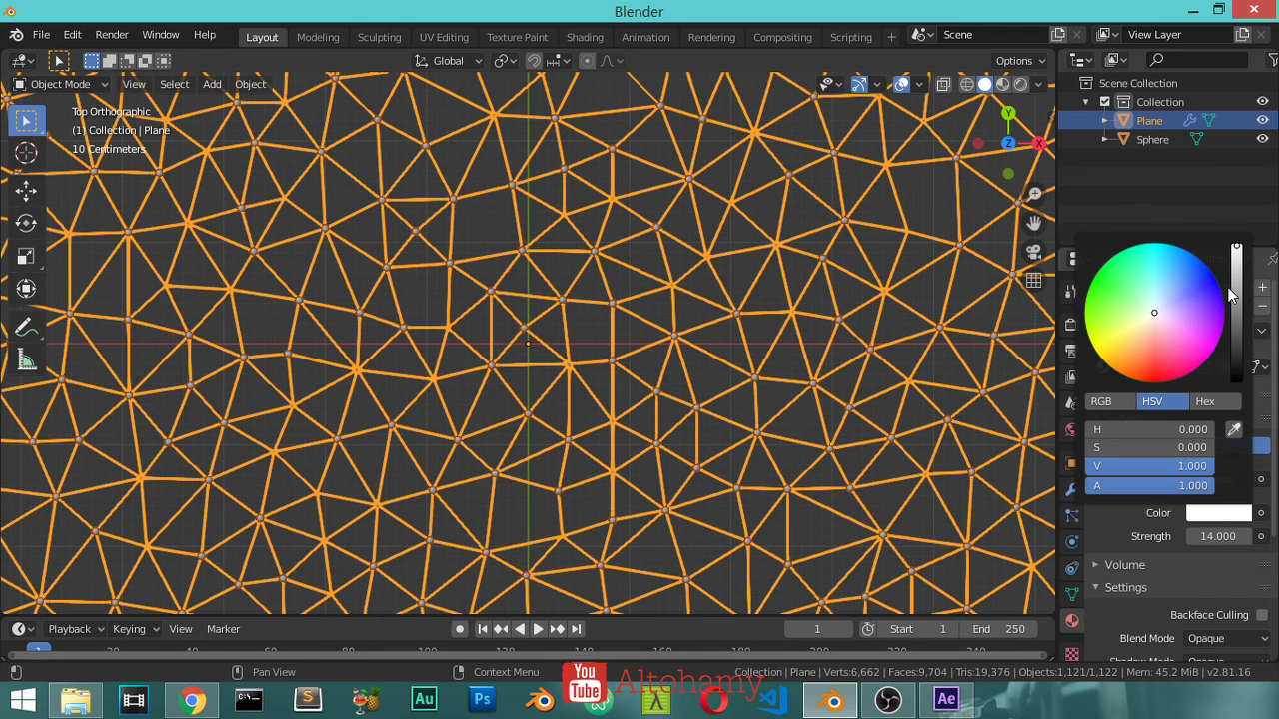
{"action": "left_click_drag", "start_coordinate": [1211, 300], "coordinate": [1209, 280]}
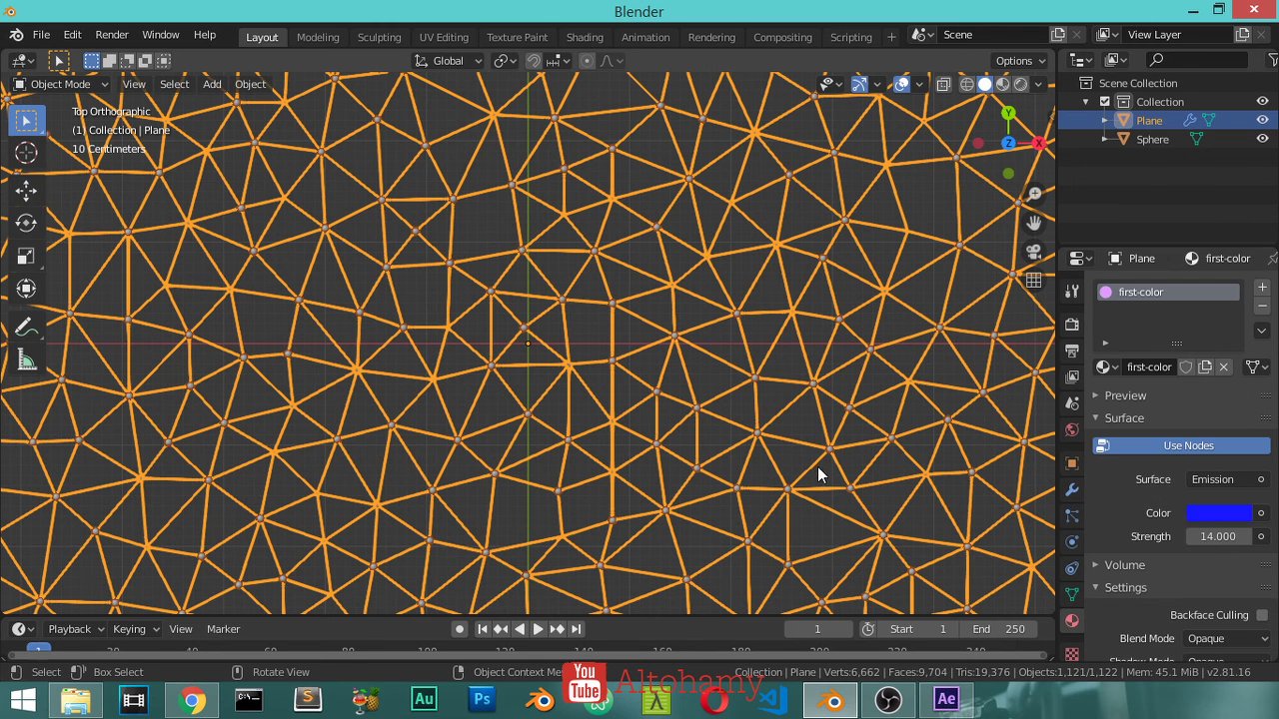
Assign the sphere a single-user copy of first-color and make its emission orange
{"action": "left_click", "coordinate": [1164, 140]}
{"action": "left_click", "coordinate": [1107, 366]}
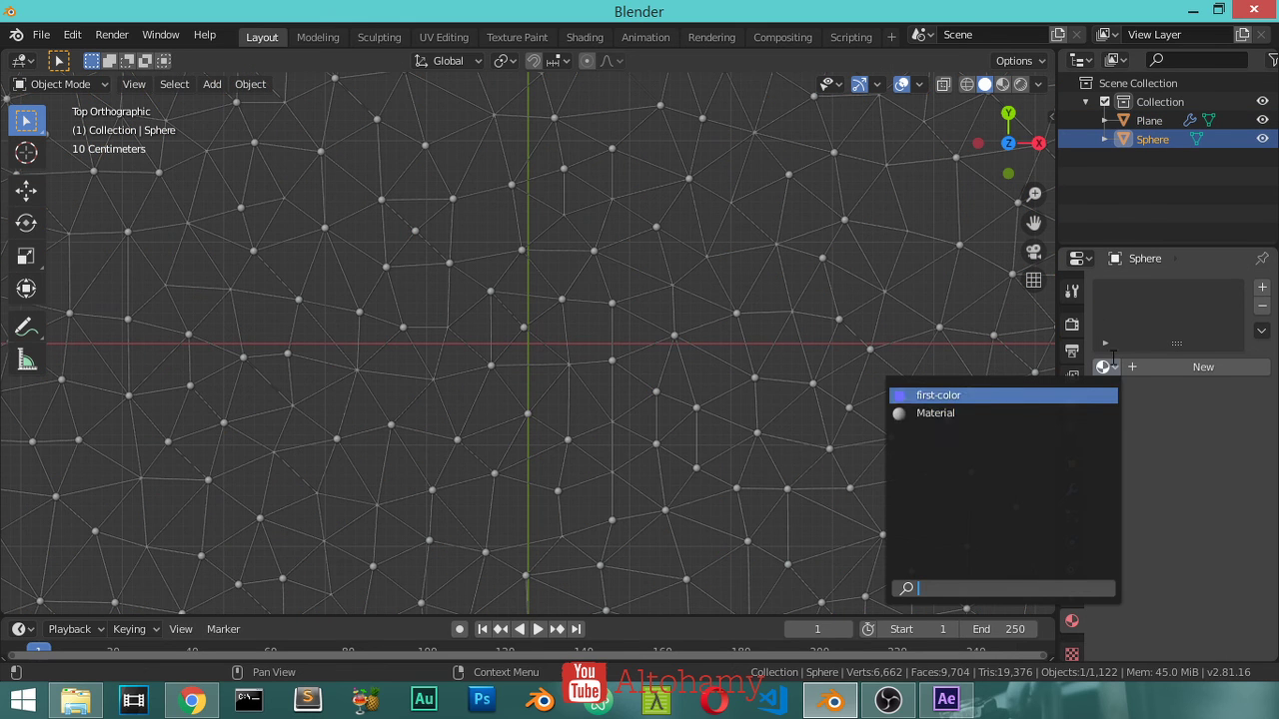
{"action": "left_click", "coordinate": [995, 396]}
{"action": "left_click", "coordinate": [1165, 368]}
{"action": "left_click", "coordinate": [1219, 512]}
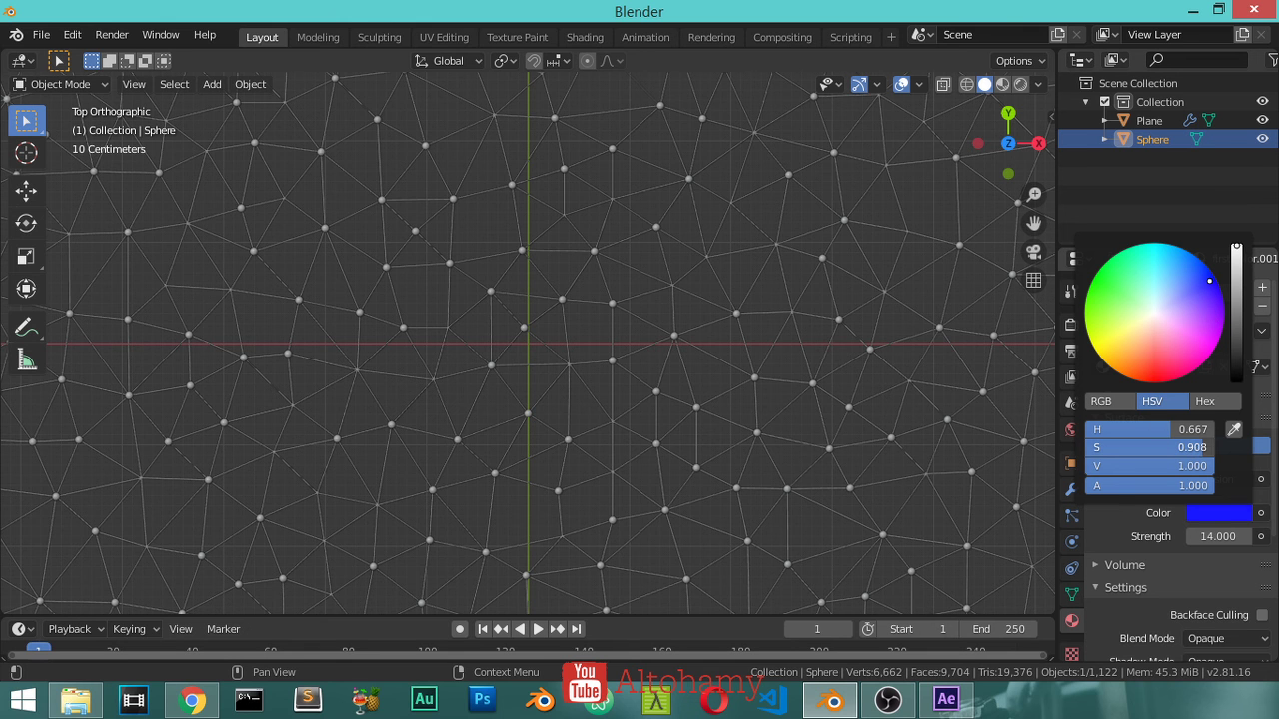
{"action": "mouse_move", "coordinate": [1183, 454]}
{"action": "left_mouse_down"}
{"action": "mouse_move", "coordinate": [1199, 455]}
{"action": "mouse_move", "coordinate": [1149, 430]}
{"action": "left_mouse_up"}
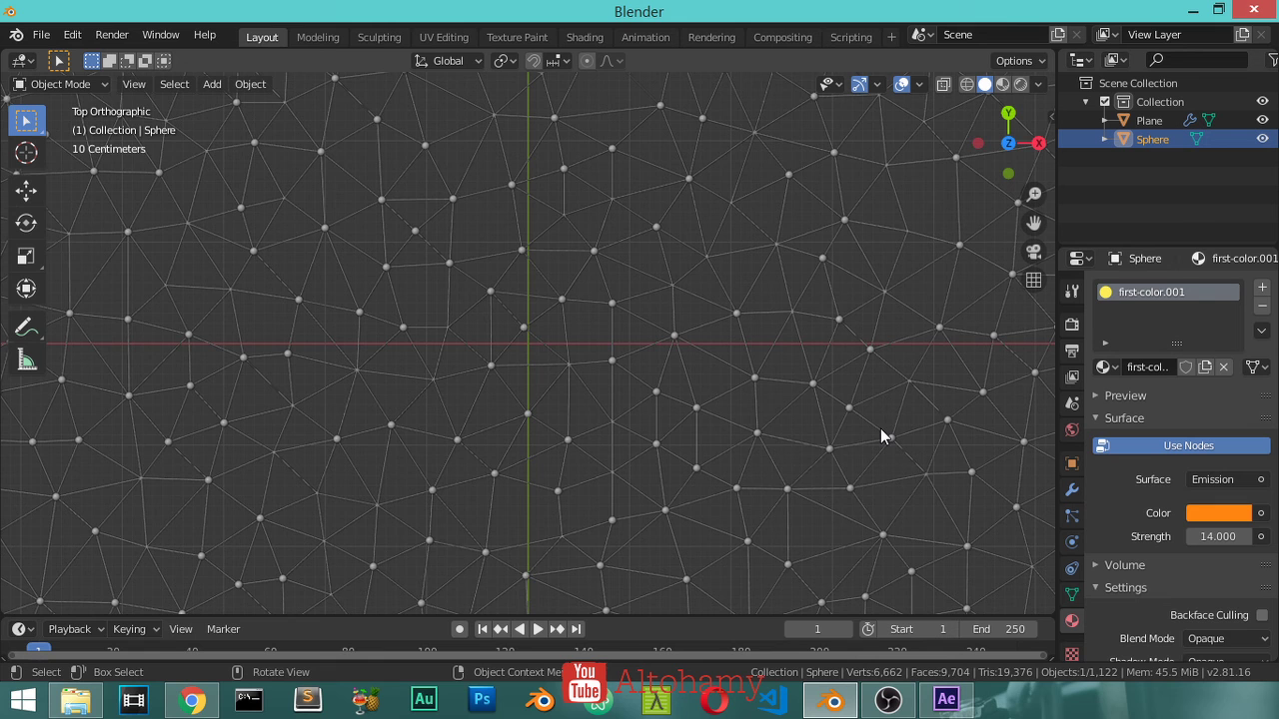
{"action": "scroll", "coordinate": [711, 387], "scroll_direction": "down", "scroll_amount": 3}
Switch to front view and add a Plain Axes empty to the scene
{"action": "scroll", "coordinate": [712, 388], "scroll_direction": "down", "scroll_amount": 3}
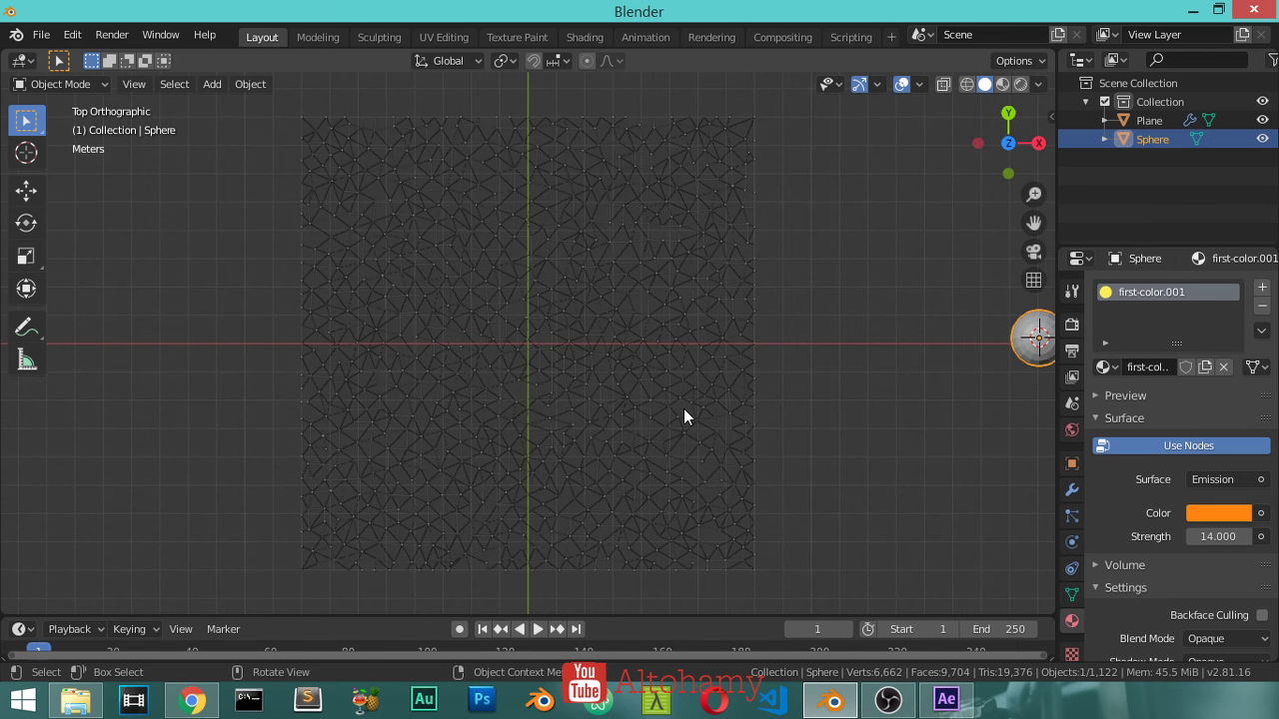
{"action": "key", "text": "KP_1"}
{"action": "scroll", "coordinate": [659, 359], "scroll_direction": "up", "scroll_amount": 3}
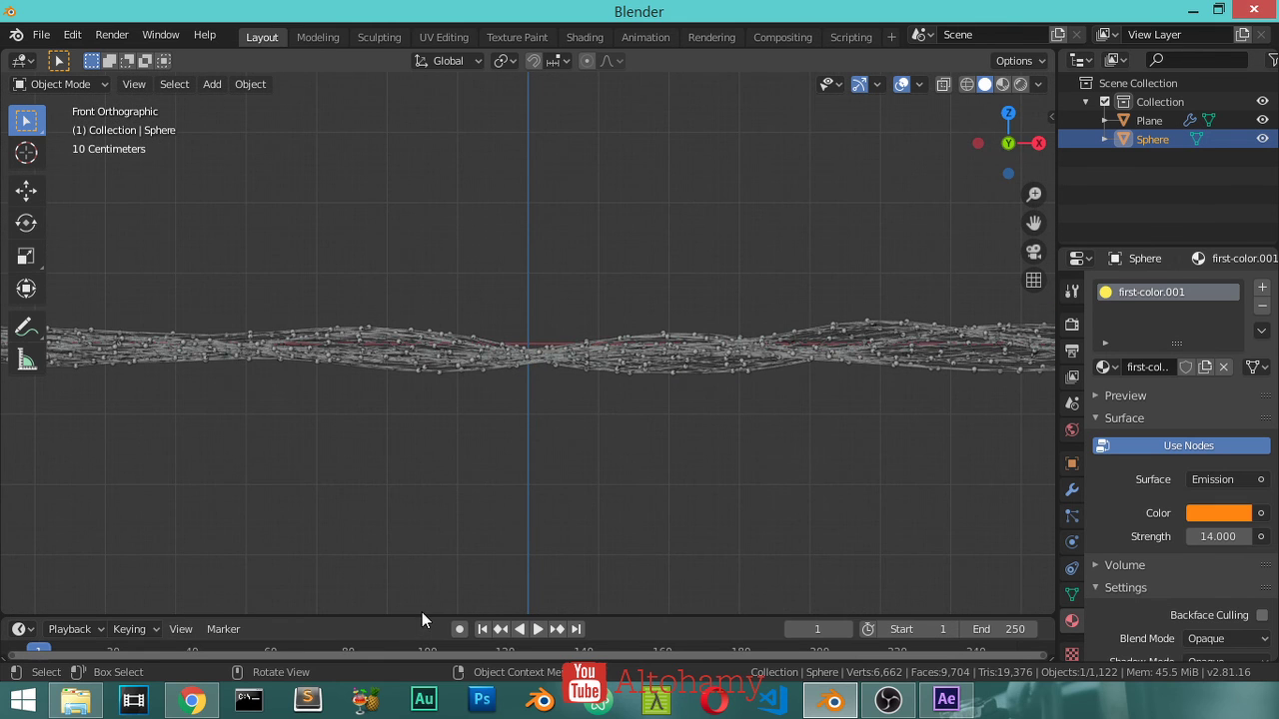
{"action": "left_click_drag", "start_coordinate": [426, 616], "coordinate": [425, 579]}
{"action": "scroll", "coordinate": [554, 321], "scroll_direction": "down", "scroll_amount": 4}
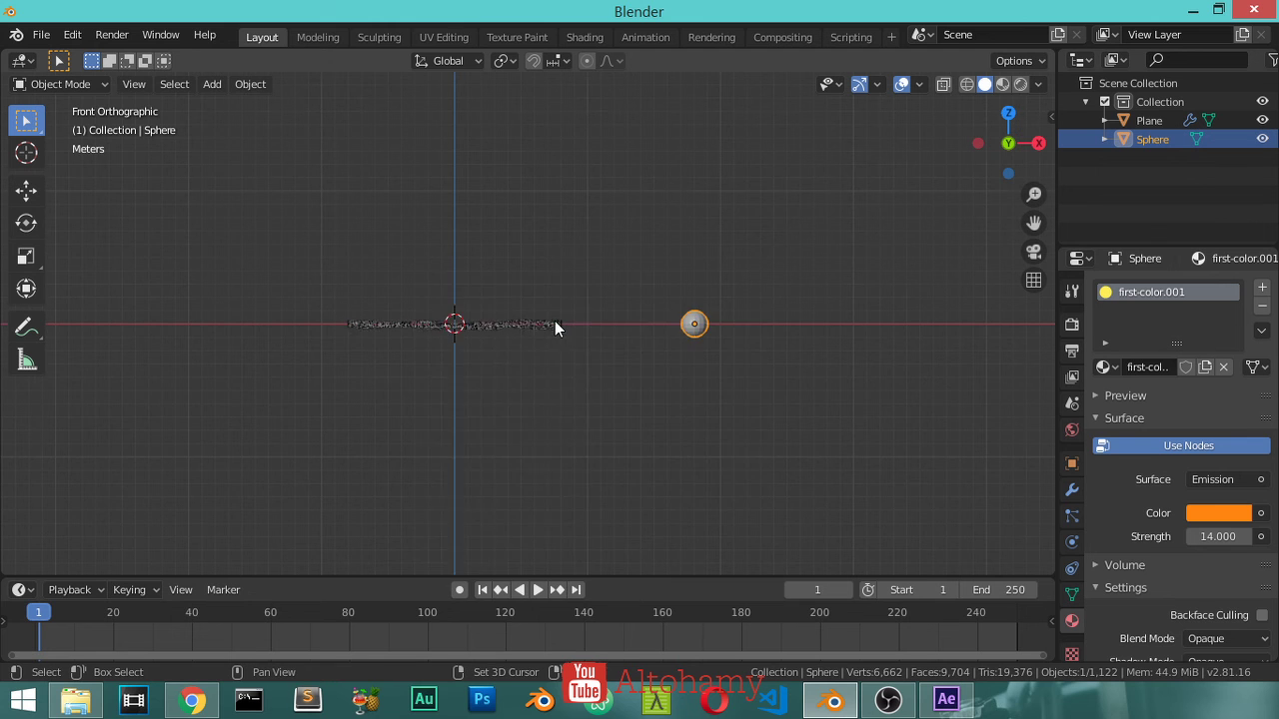
{"action": "key", "text": "shift+a"}
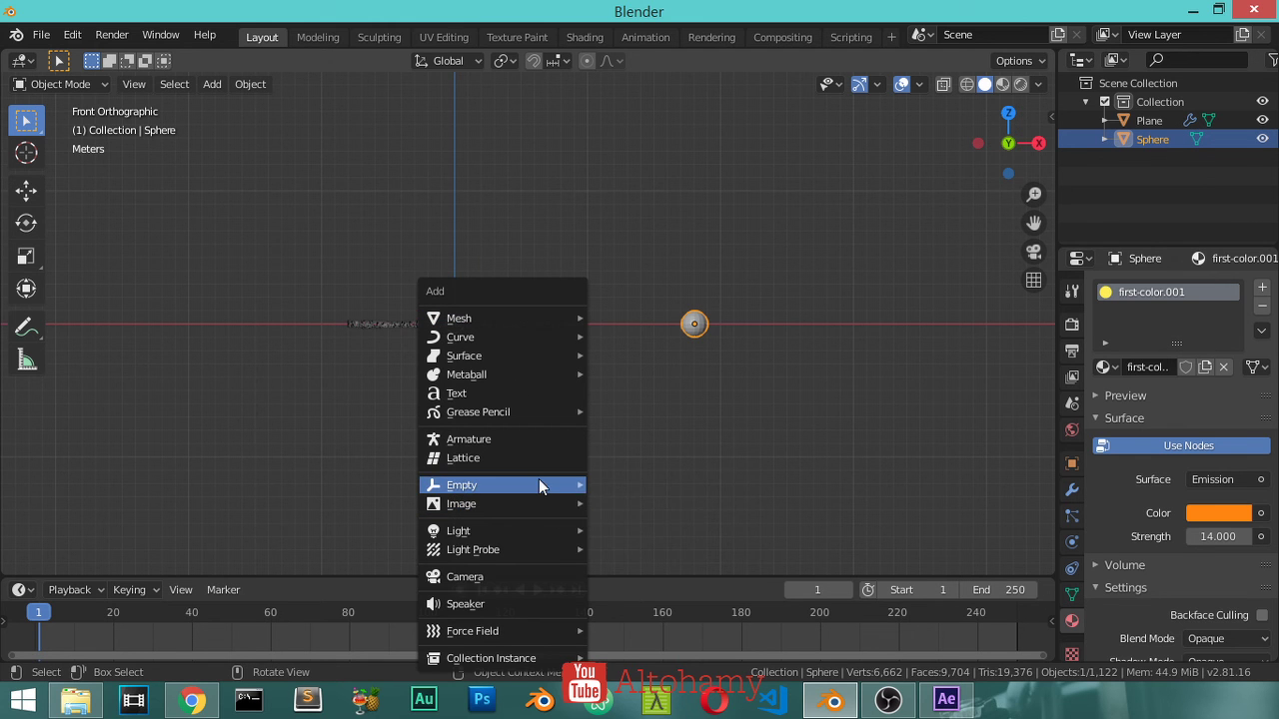
{"action": "mouse_move", "coordinate": [462, 484]}
{"action": "left_click", "coordinate": [604, 482]}
{"action": "scroll", "coordinate": [440, 378], "scroll_direction": "up", "scroll_amount": 5}
{"action": "scroll", "coordinate": [439, 378], "scroll_direction": "up", "scroll_amount": 4}
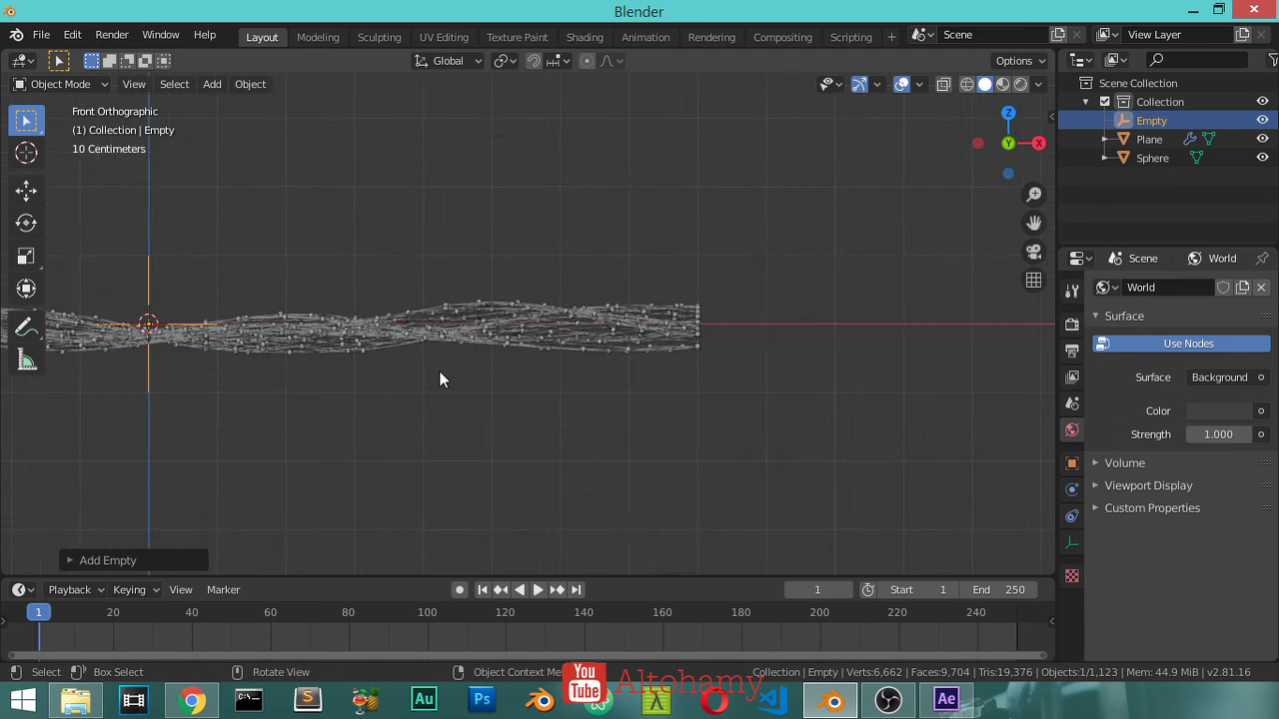
{"action": "scroll", "coordinate": [438, 371], "scroll_direction": "down", "scroll_amount": 3}
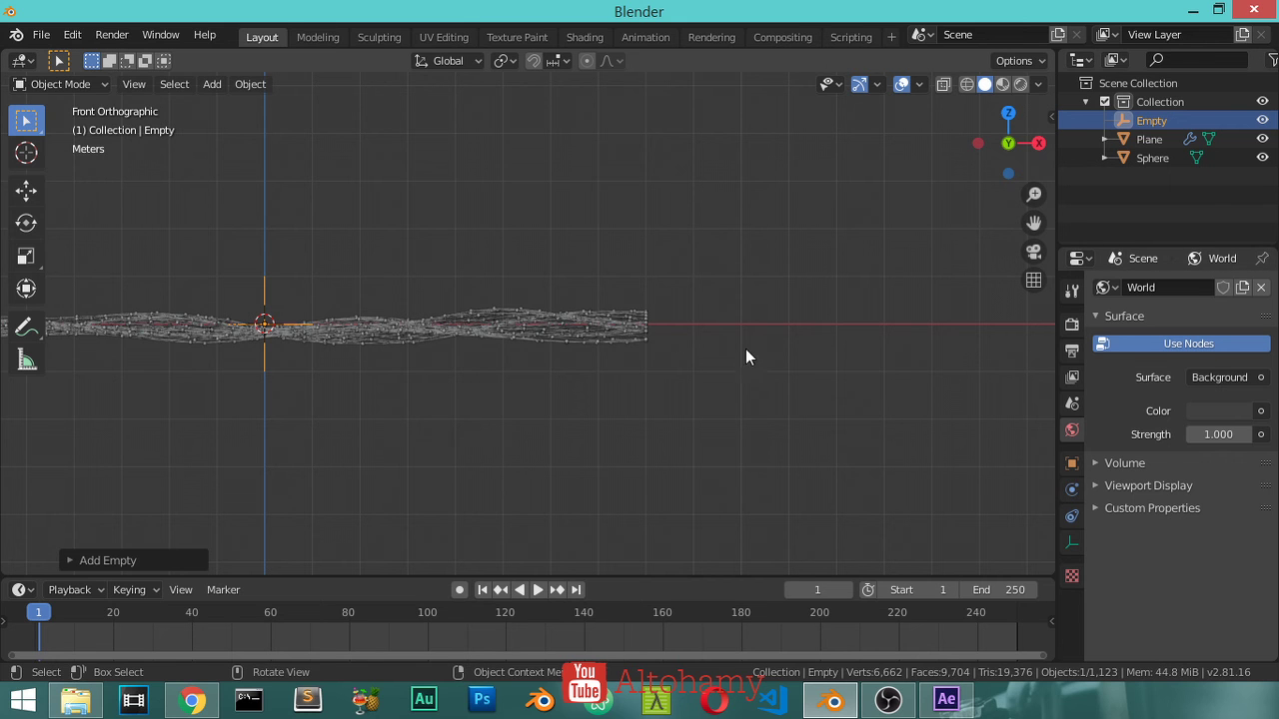
Set the plane's Displace texture coordinates to Object, using the Empty
{"action": "left_click", "coordinate": [1145, 142]}
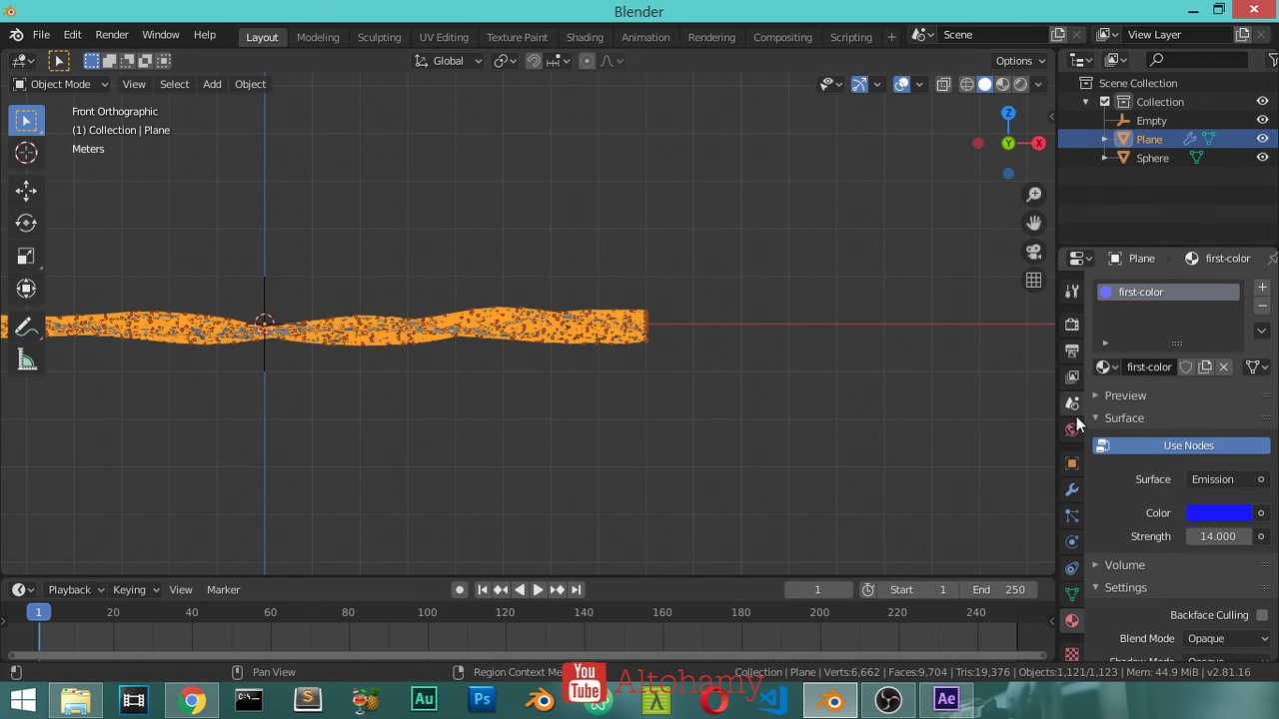
{"action": "left_click", "coordinate": [1074, 487]}
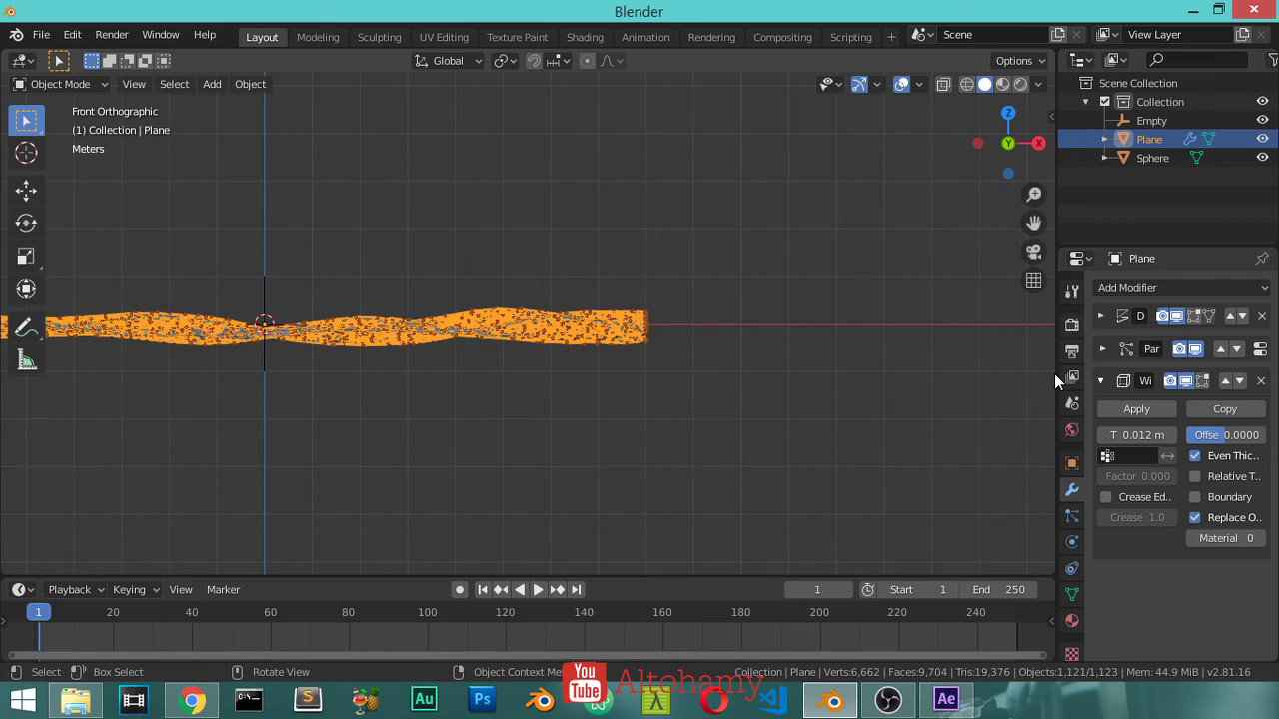
{"action": "left_click_drag", "start_coordinate": [1054, 367], "coordinate": [997, 344]}
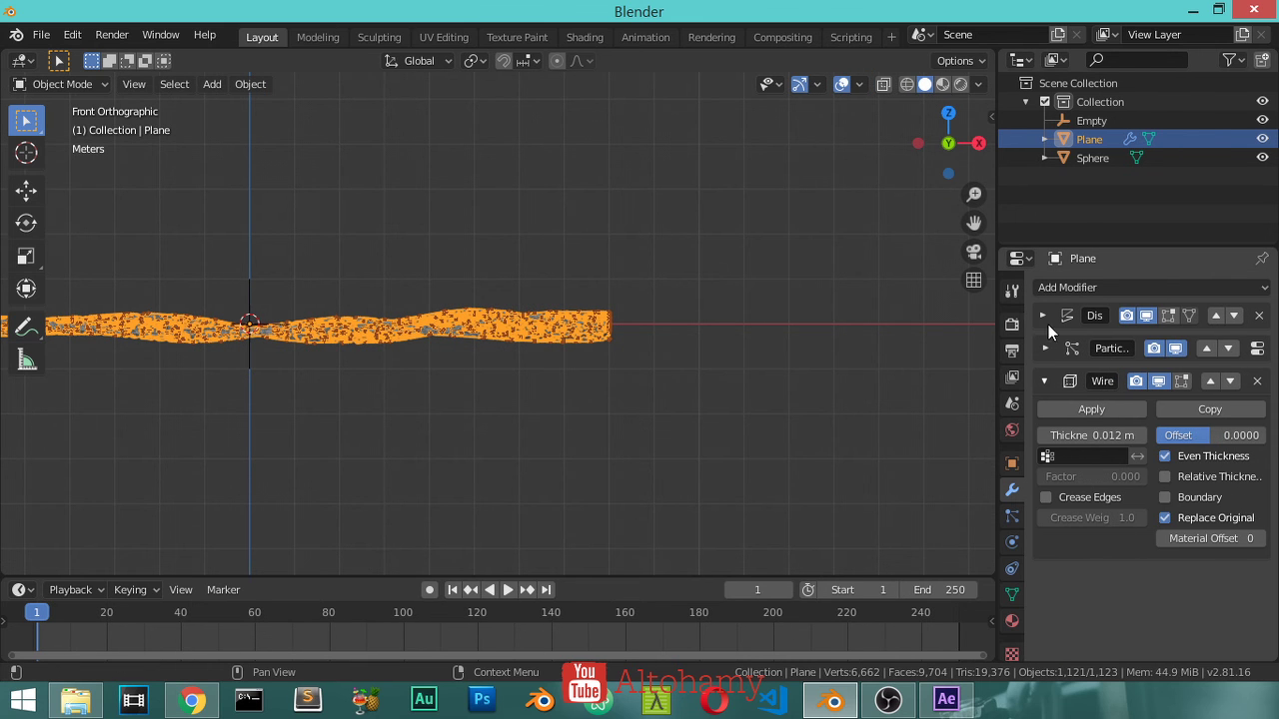
{"action": "left_click", "coordinate": [1044, 317]}
{"action": "left_click", "coordinate": [1211, 428]}
{"action": "left_click", "coordinate": [1179, 490]}
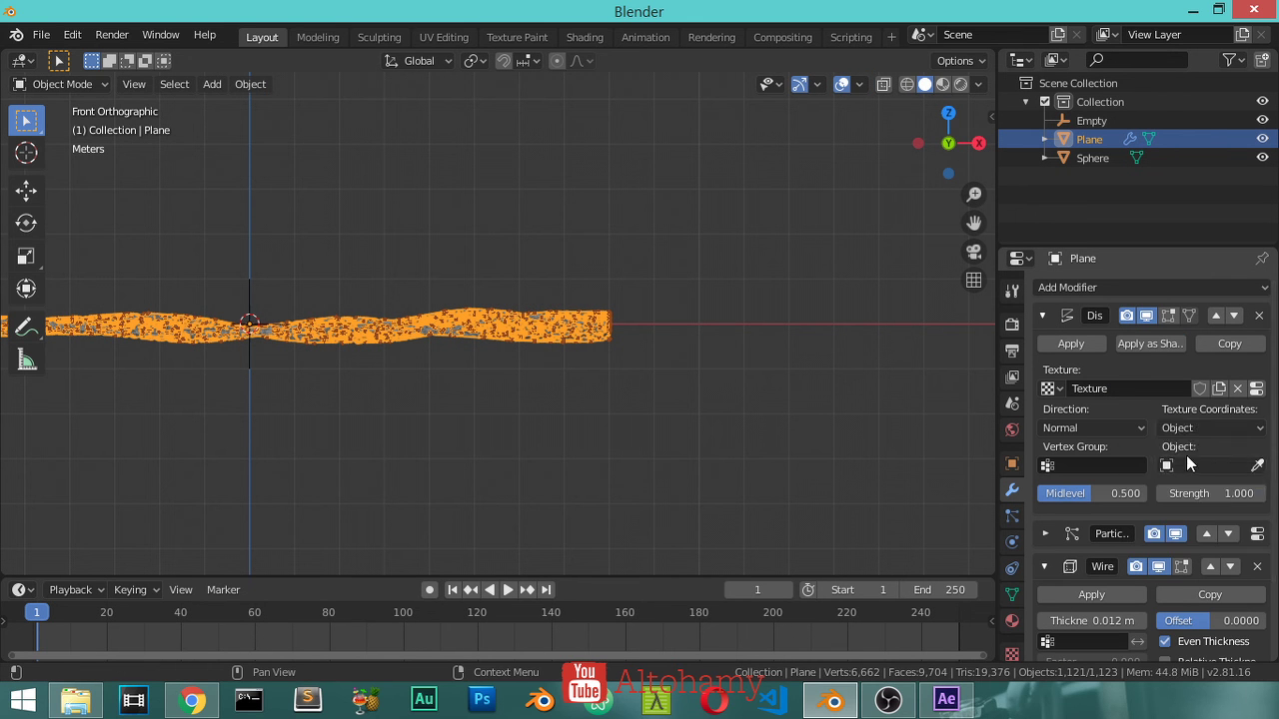
{"action": "left_click", "coordinate": [1206, 465]}
{"action": "left_click", "coordinate": [1078, 492]}
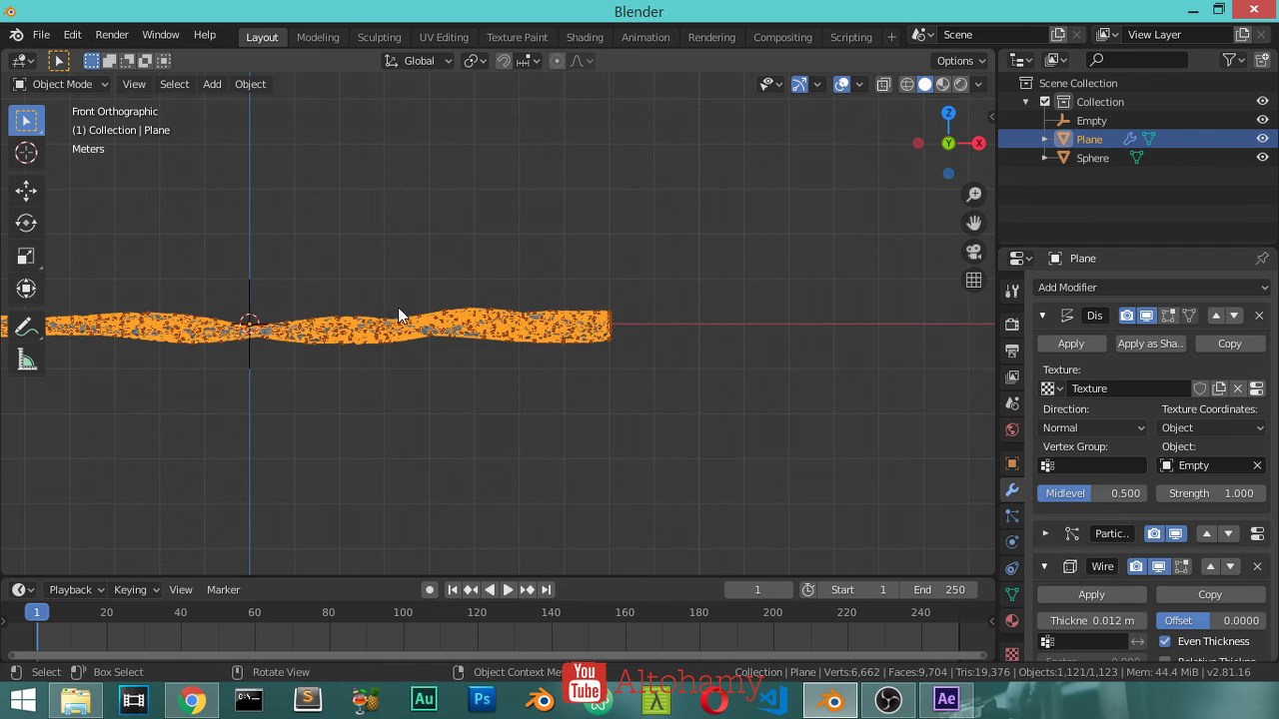
{"action": "left_click", "coordinate": [256, 295]}
Keyframe the Empty's unrotated rotation at frame 1
{"action": "key", "text": "r"}
{"action": "key", "text": "r"}
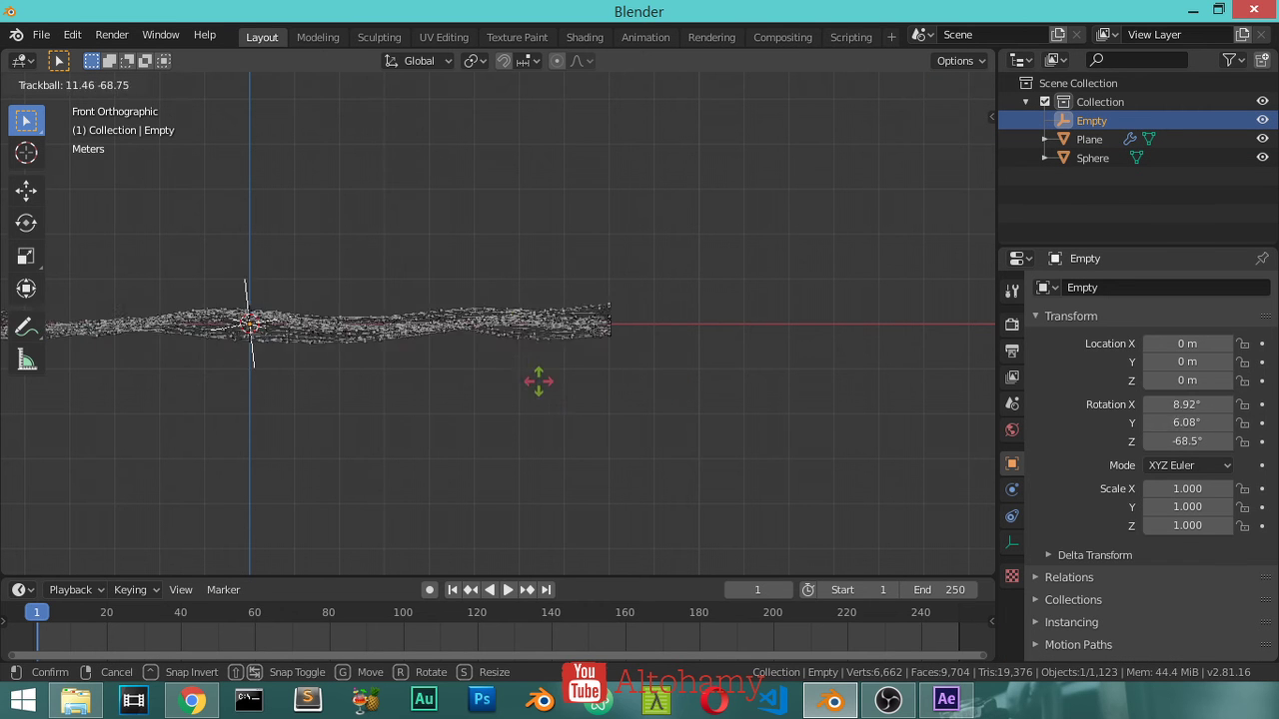
{"action": "key", "text": "Escape"}
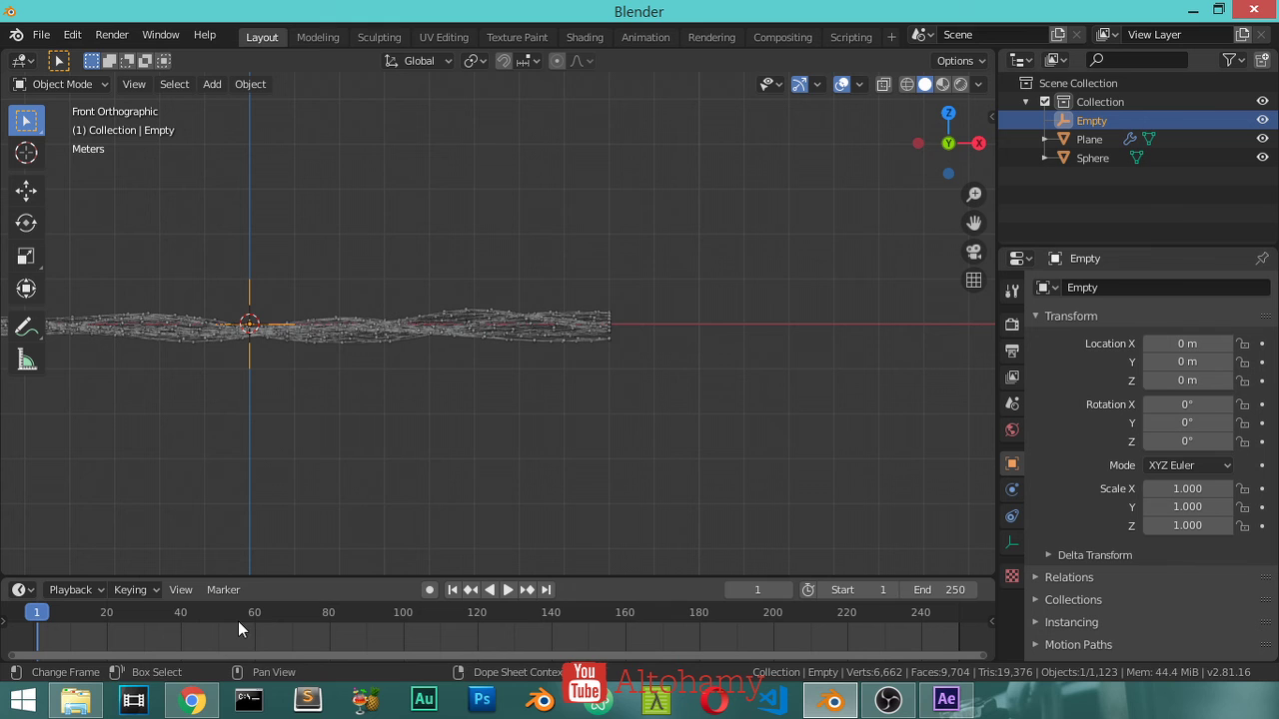
{"action": "key", "text": "i"}
{"action": "left_click", "coordinate": [314, 350]}
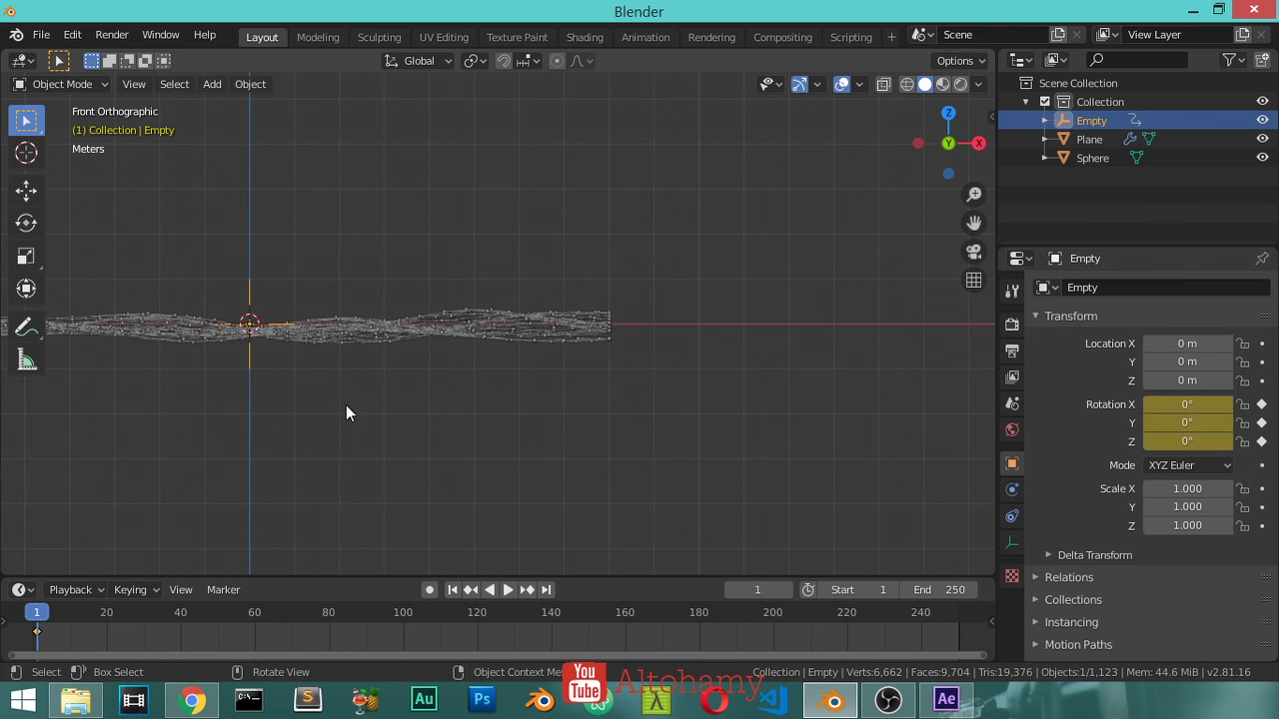
Set the animation end frame to 300 and jump to frame 300
{"action": "left_click", "coordinate": [764, 594]}
{"action": "type", "text": "0"}
{"action": "key", "text": "Return"}
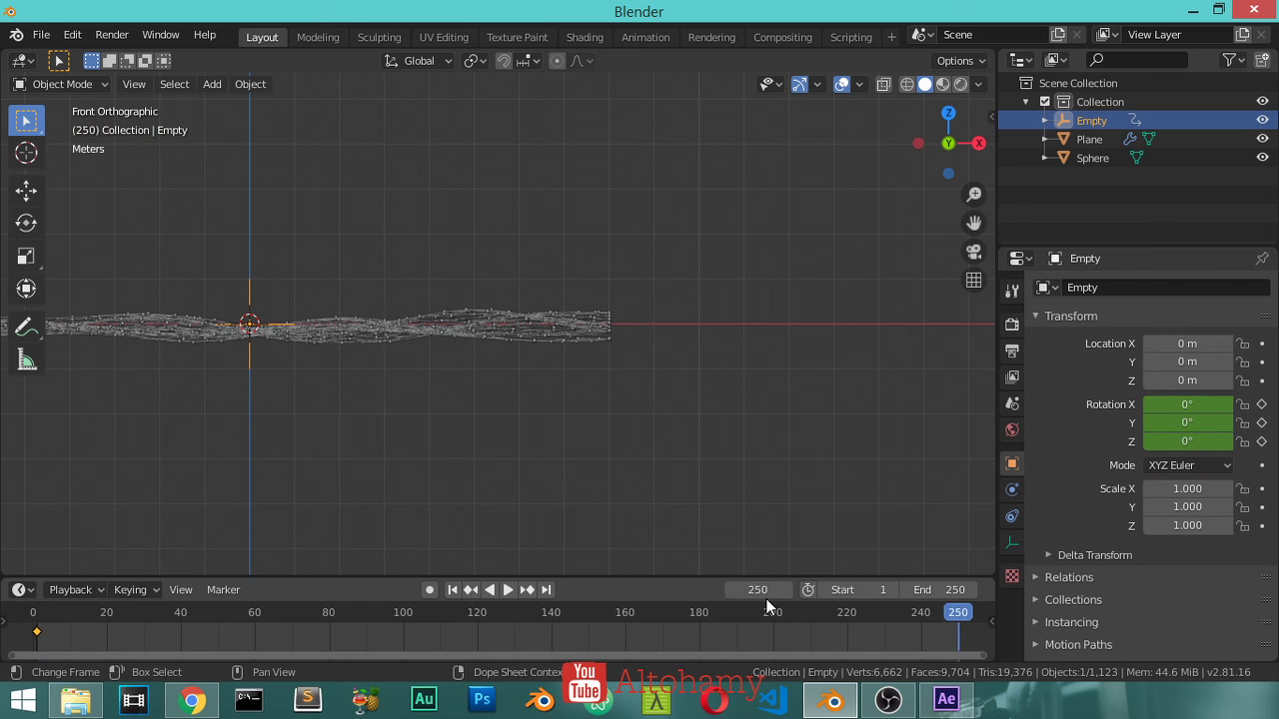
{"action": "left_click", "coordinate": [935, 590]}
{"action": "type", "text": "3"}
{"action": "type", "text": "0"}
{"action": "key", "text": "Return"}
{"action": "left_click", "coordinate": [747, 590]}
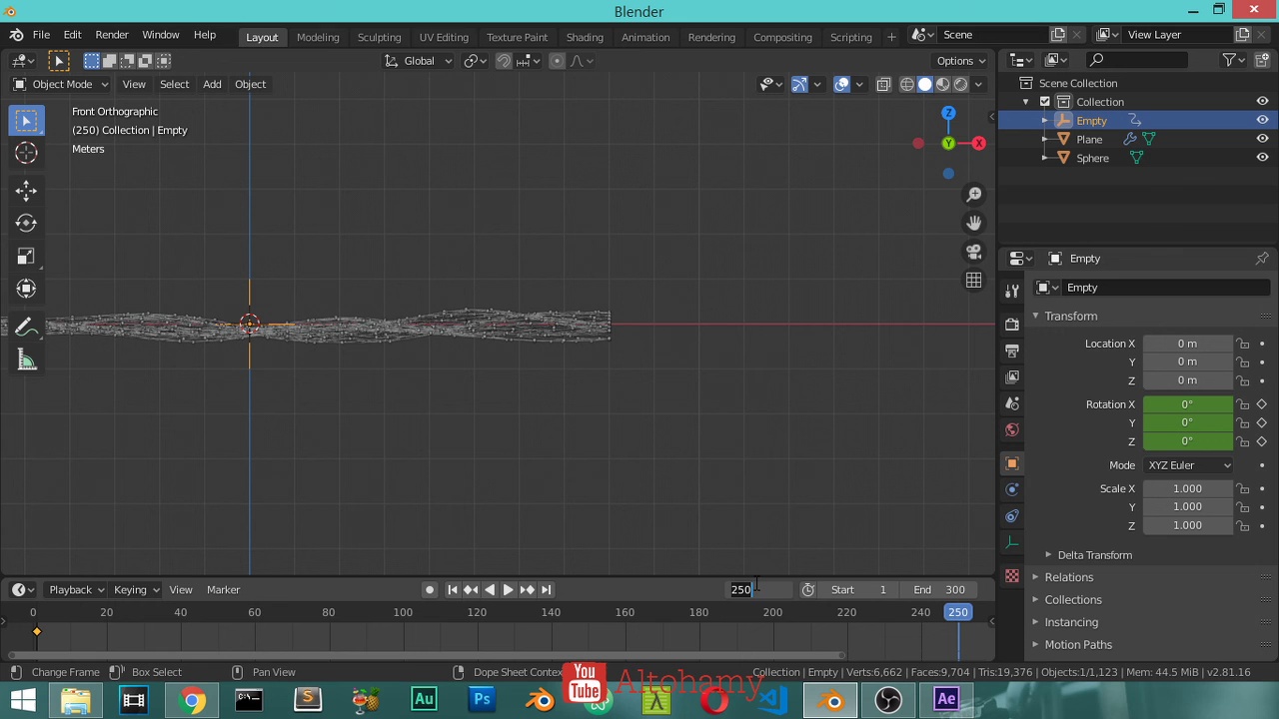
{"action": "type", "text": "300"}
{"action": "key", "text": "Return"}
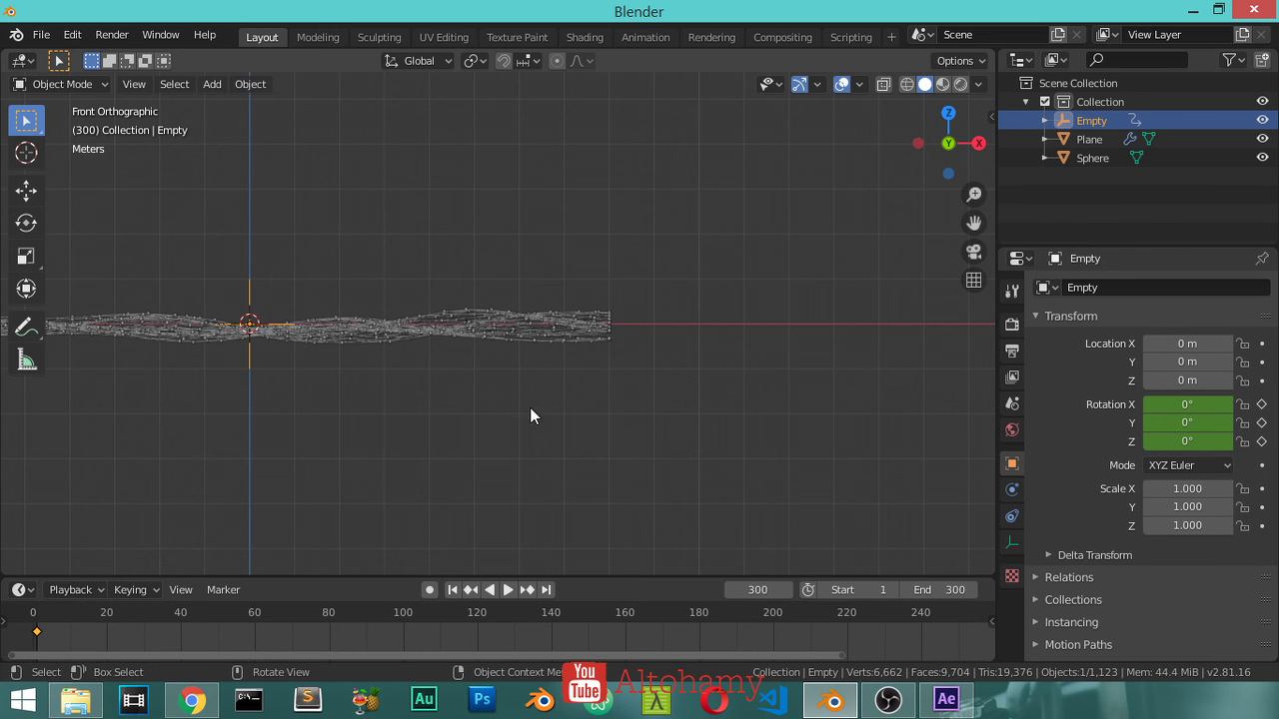
Rotate the Empty -360° around Y and keyframe its rotation at frame 300
{"action": "type", "text": "ry"}
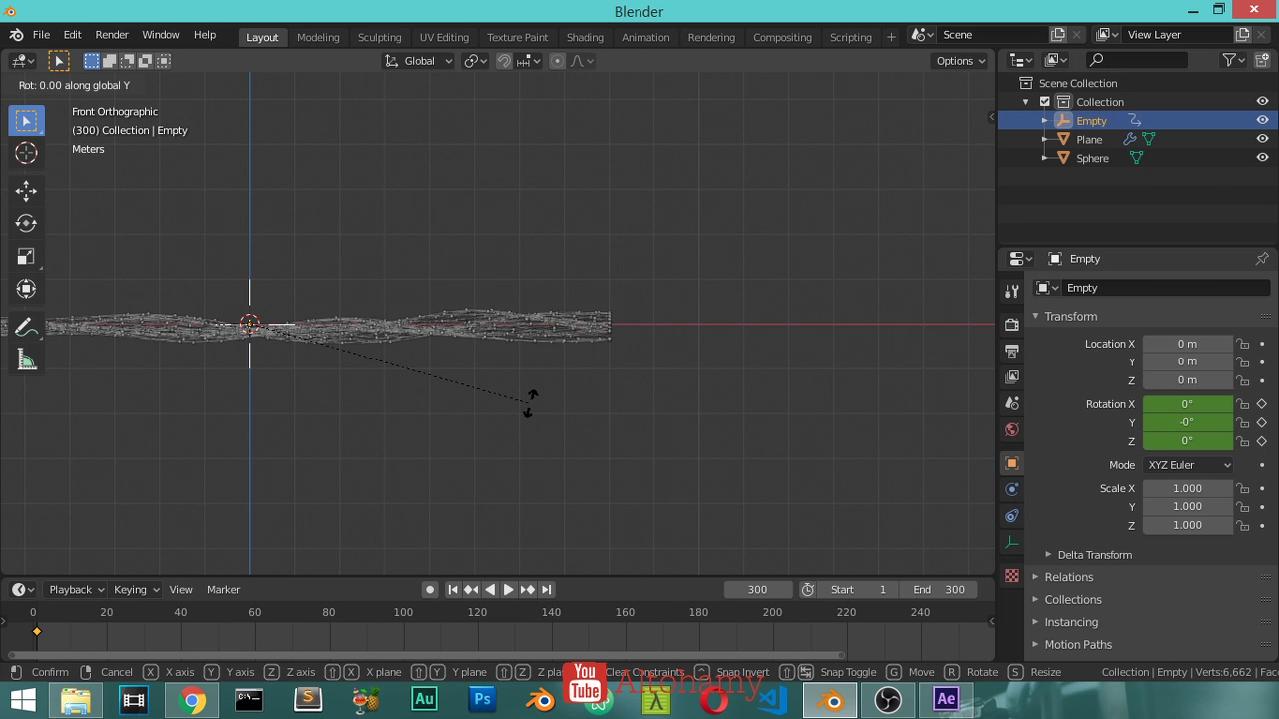
{"action": "type", "text": "-3360"}
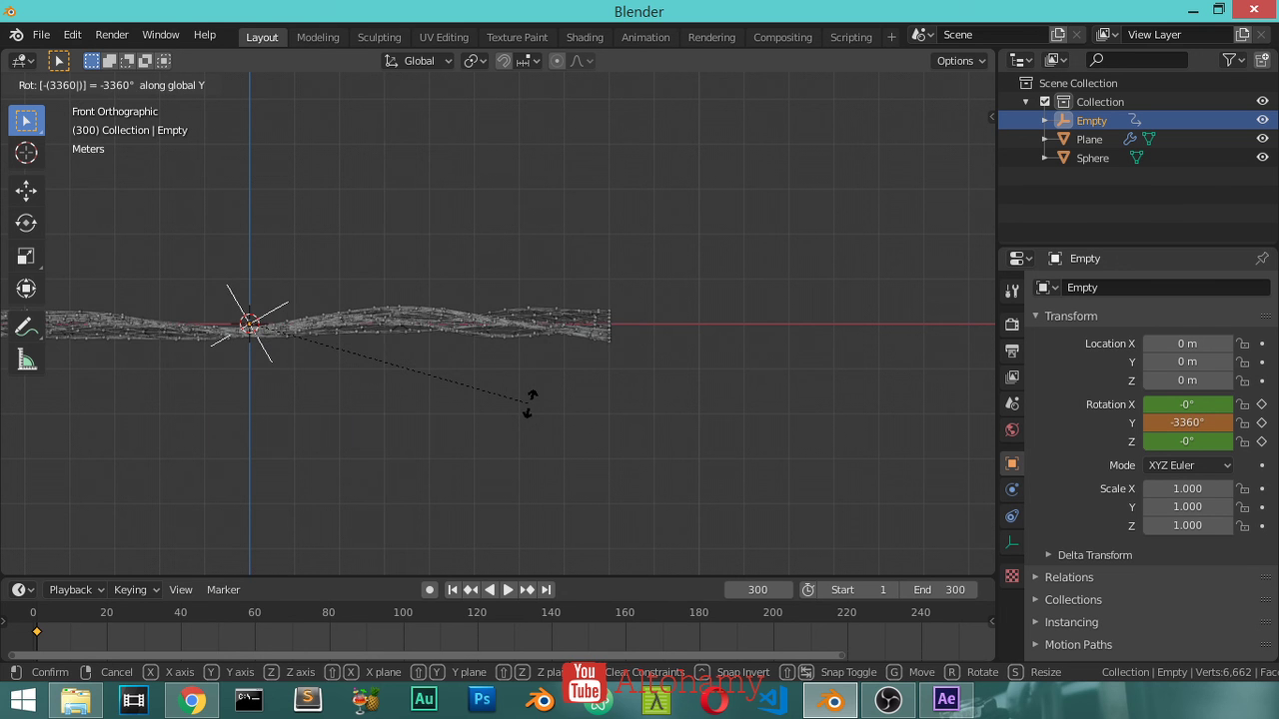
{"action": "key", "text": "Escape"}
{"action": "key", "text": "KP_3"}
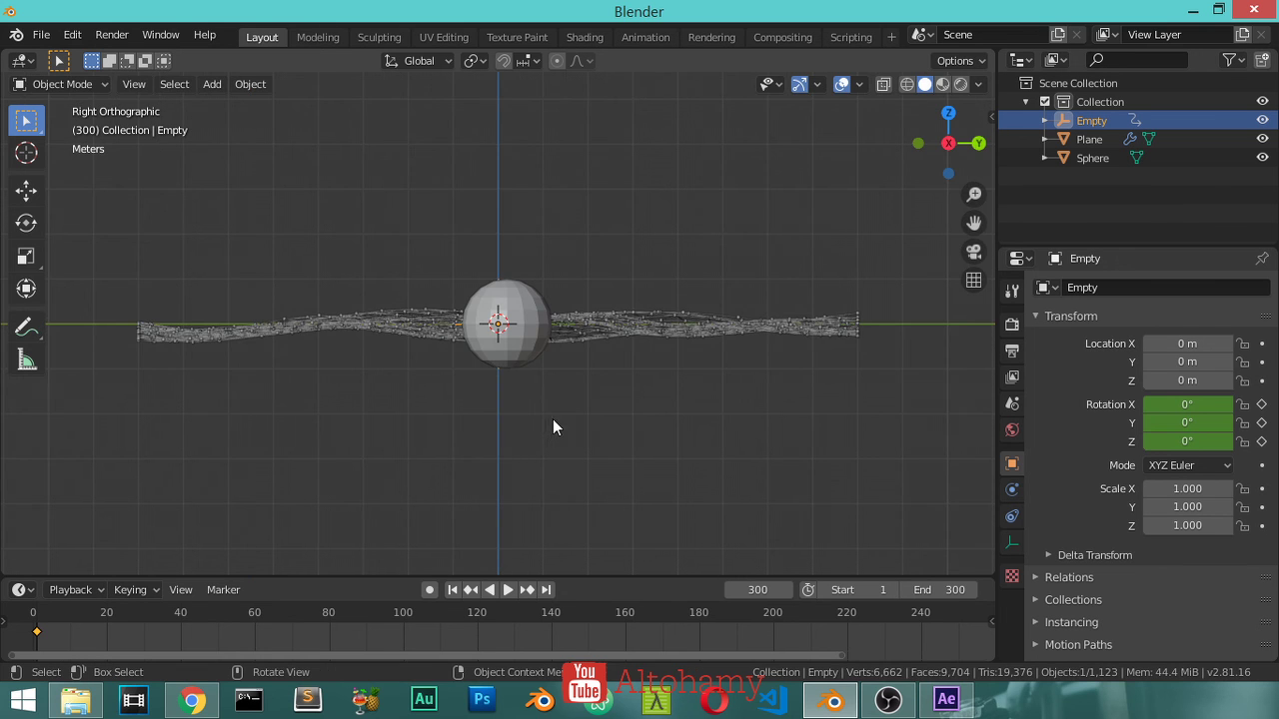
{"action": "key", "text": "r"}
{"action": "key", "text": "y"}
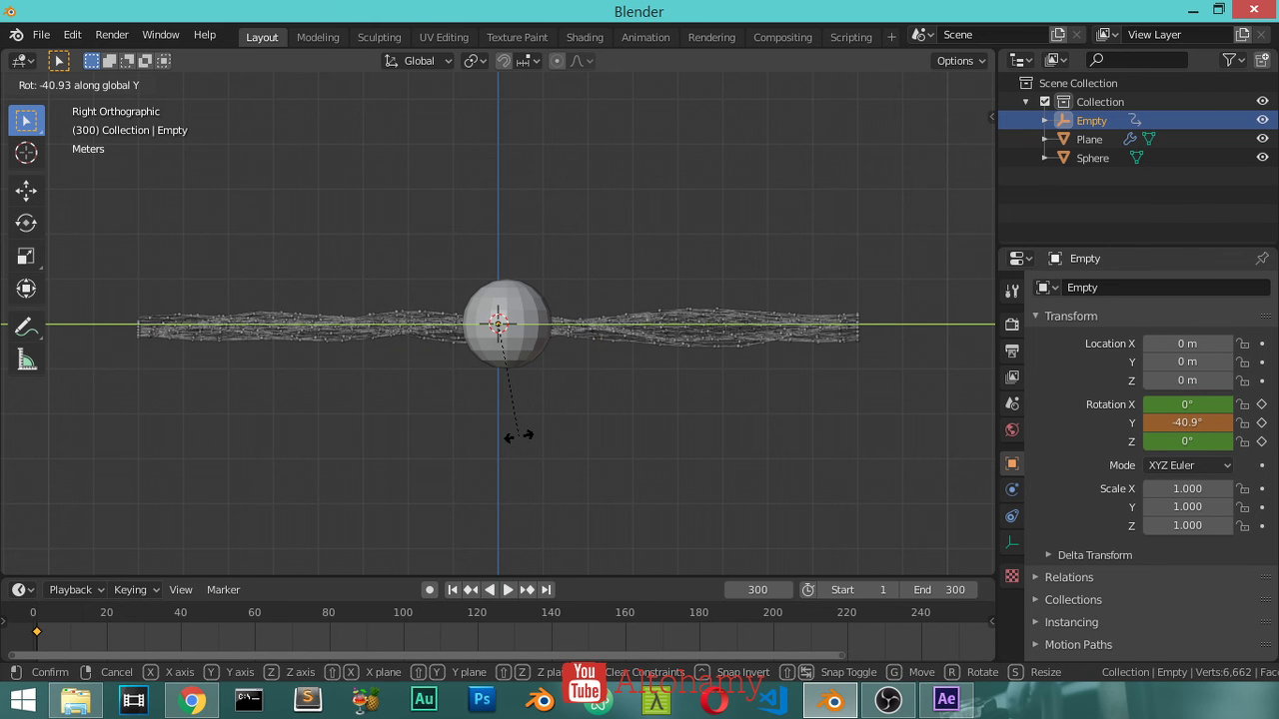
{"action": "type", "text": "-360"}
{"action": "key", "text": "Return"}
{"action": "middle_click_drag", "start_coordinate": [485, 364], "coordinate": [614, 415]}
{"action": "key", "text": "i"}
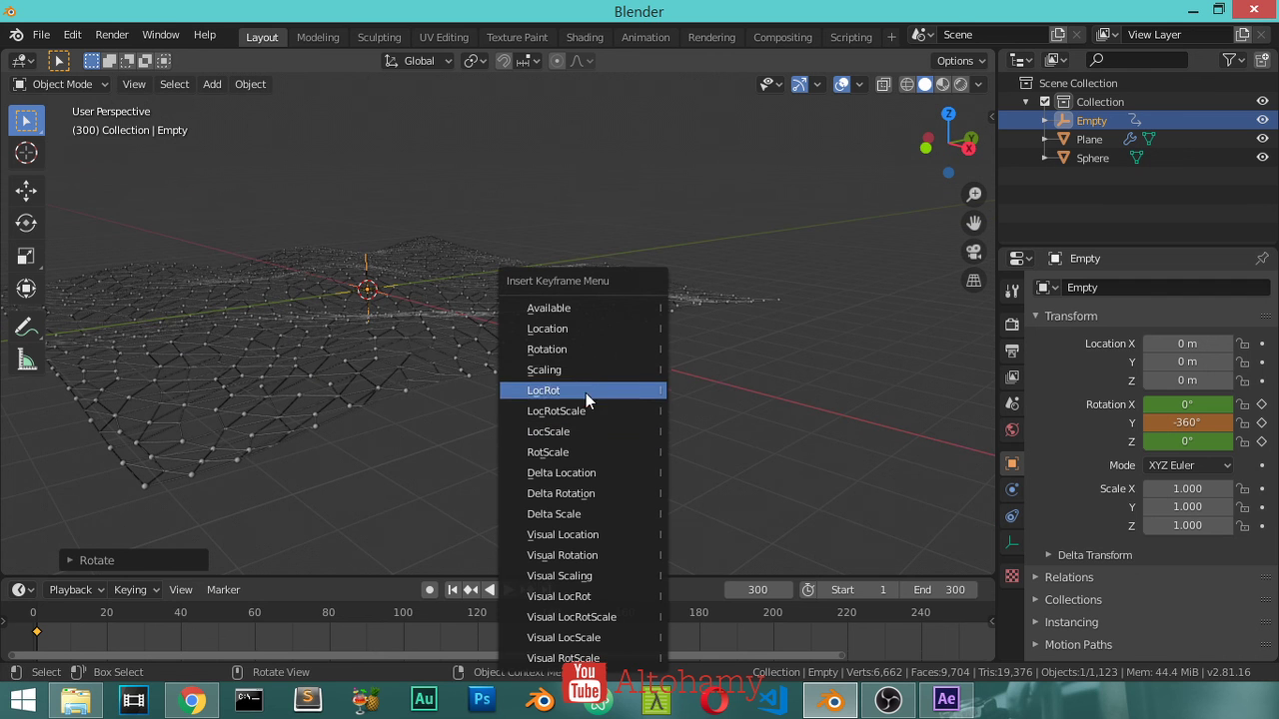
{"action": "left_click", "coordinate": [574, 350]}
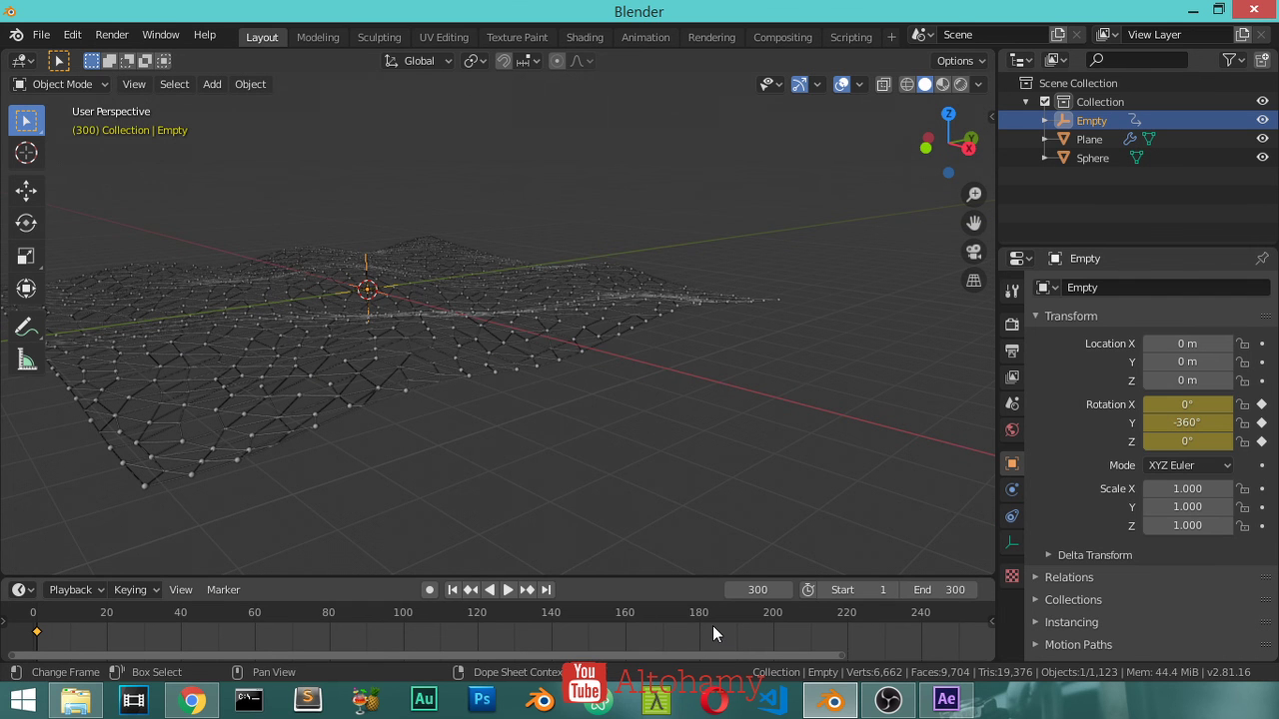
{"action": "key", "text": "Home"}
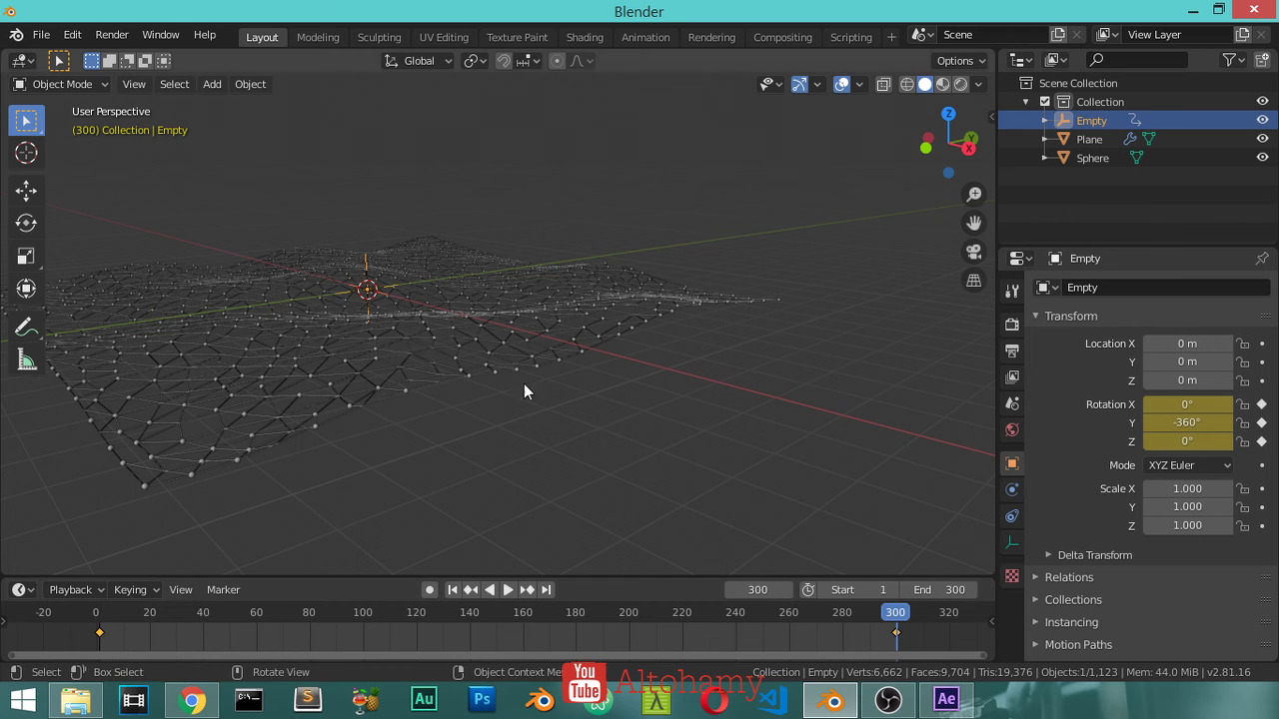
{"action": "left_click", "coordinate": [519, 375]}
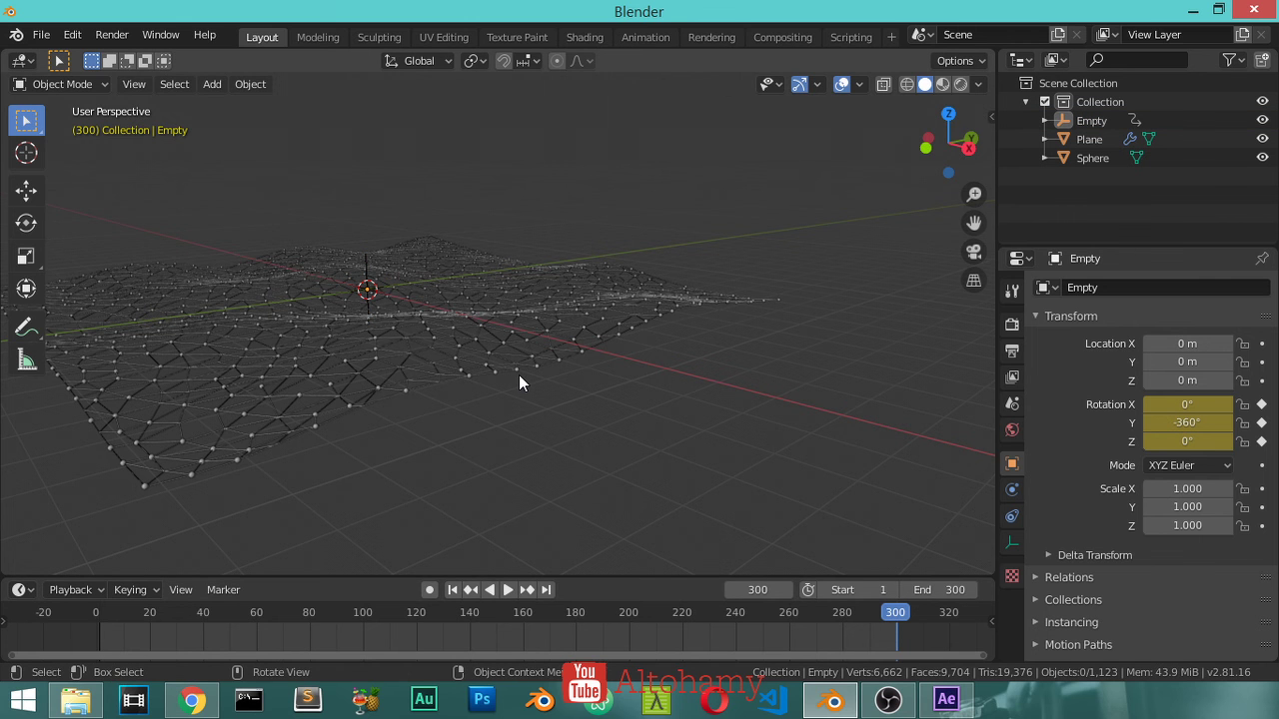
Play the twisting terrain animation while orbiting, stop it, and select the Plane
{"action": "left_click", "coordinate": [509, 588]}
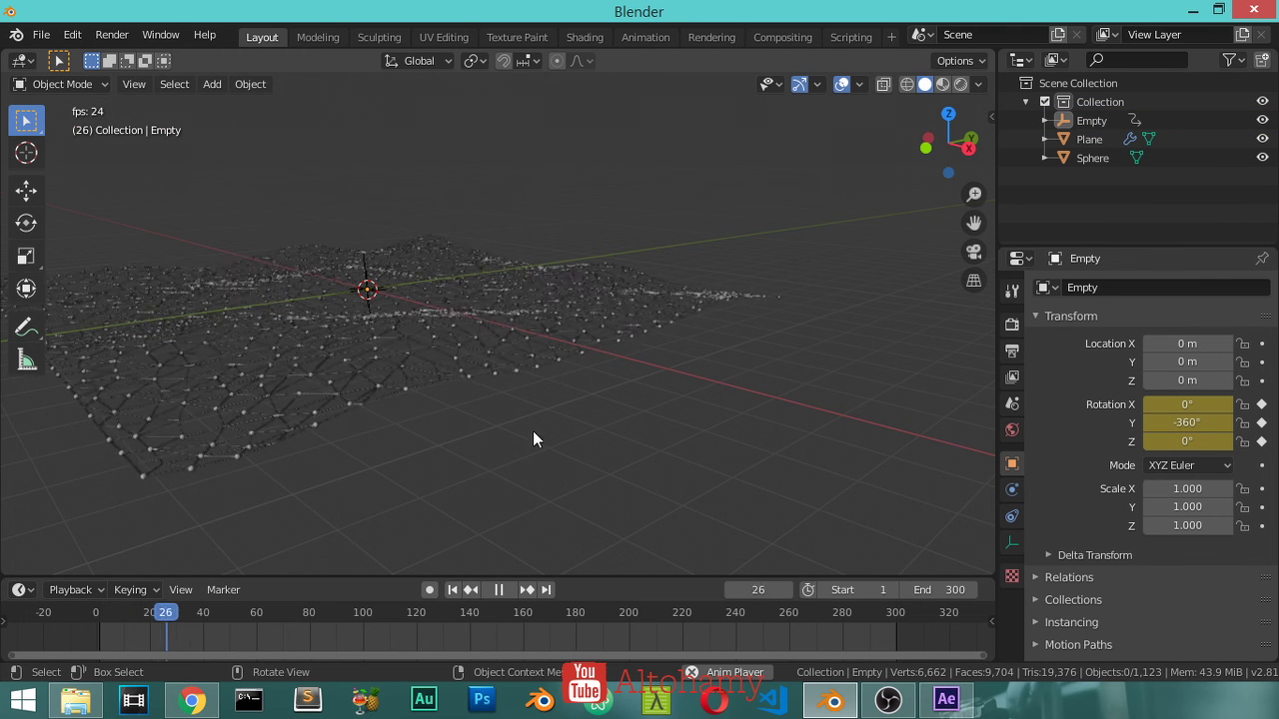
{"action": "middle_click_drag", "start_coordinate": [604, 406], "coordinate": [496, 458]}
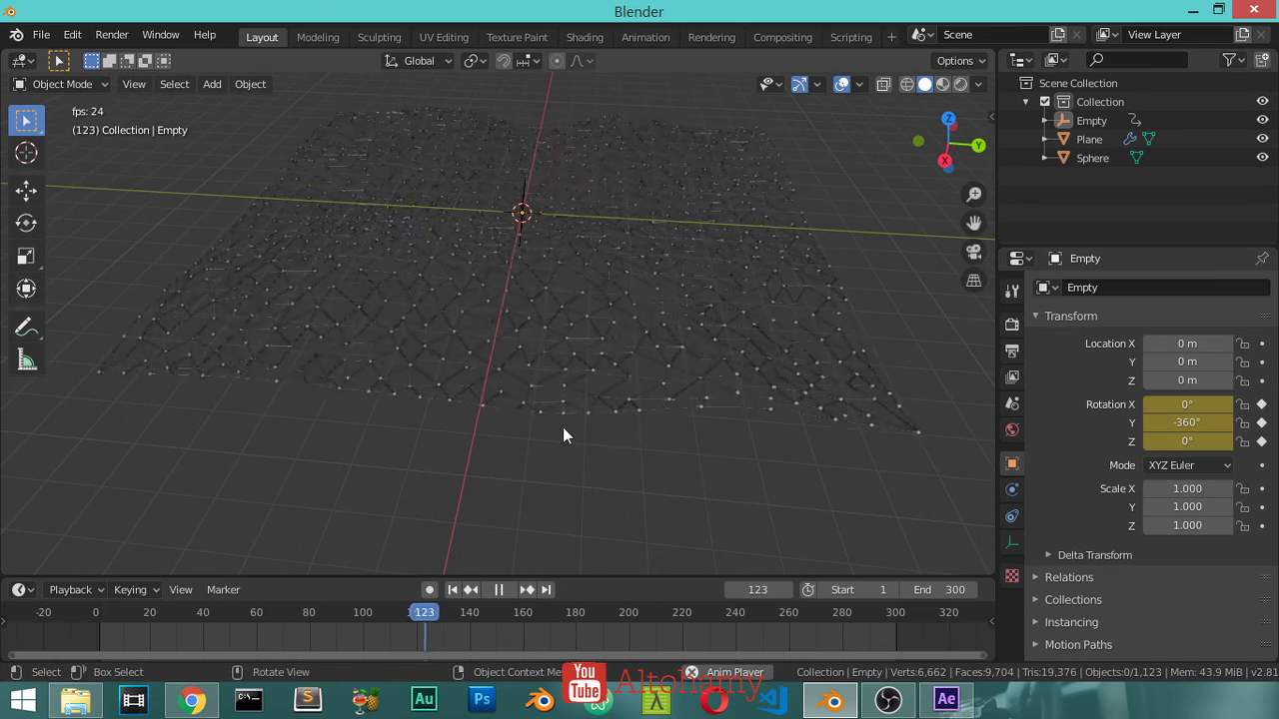
{"action": "key", "text": "Escape"}
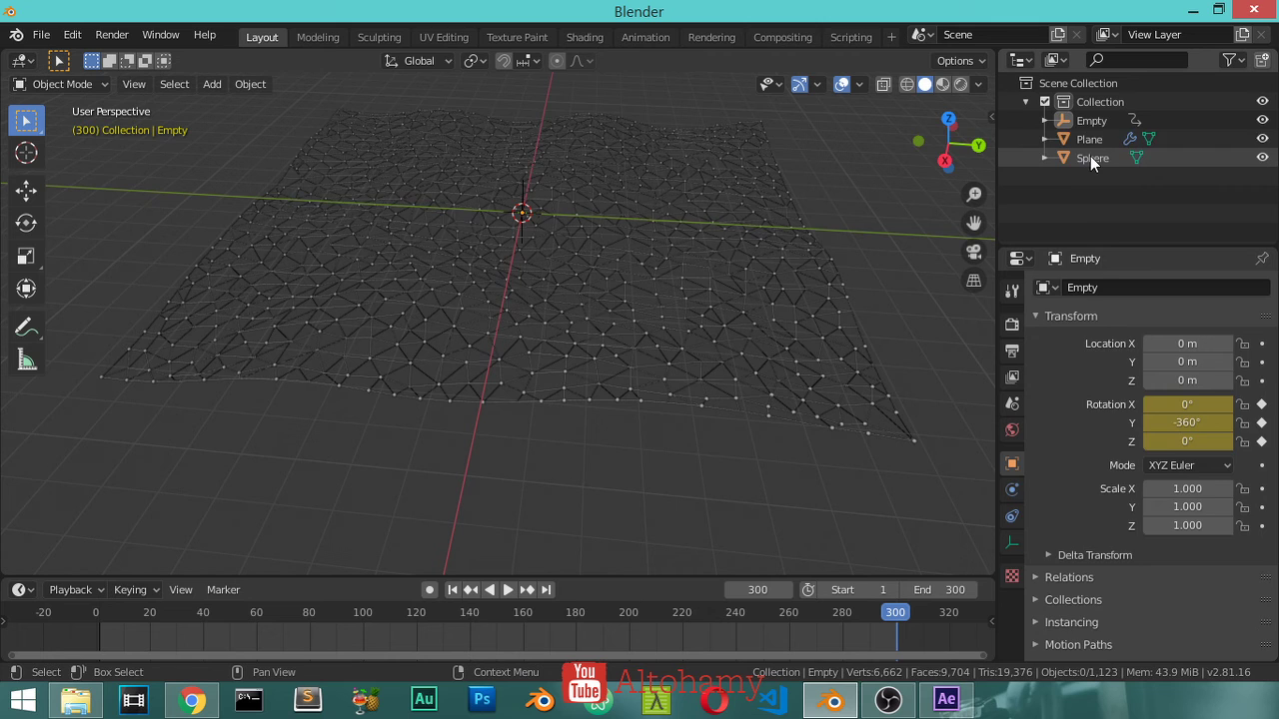
{"action": "left_click", "coordinate": [1089, 140]}
Duplicate the Plane in place as Plane.001 from the front view
{"action": "key", "text": "KP_1"}
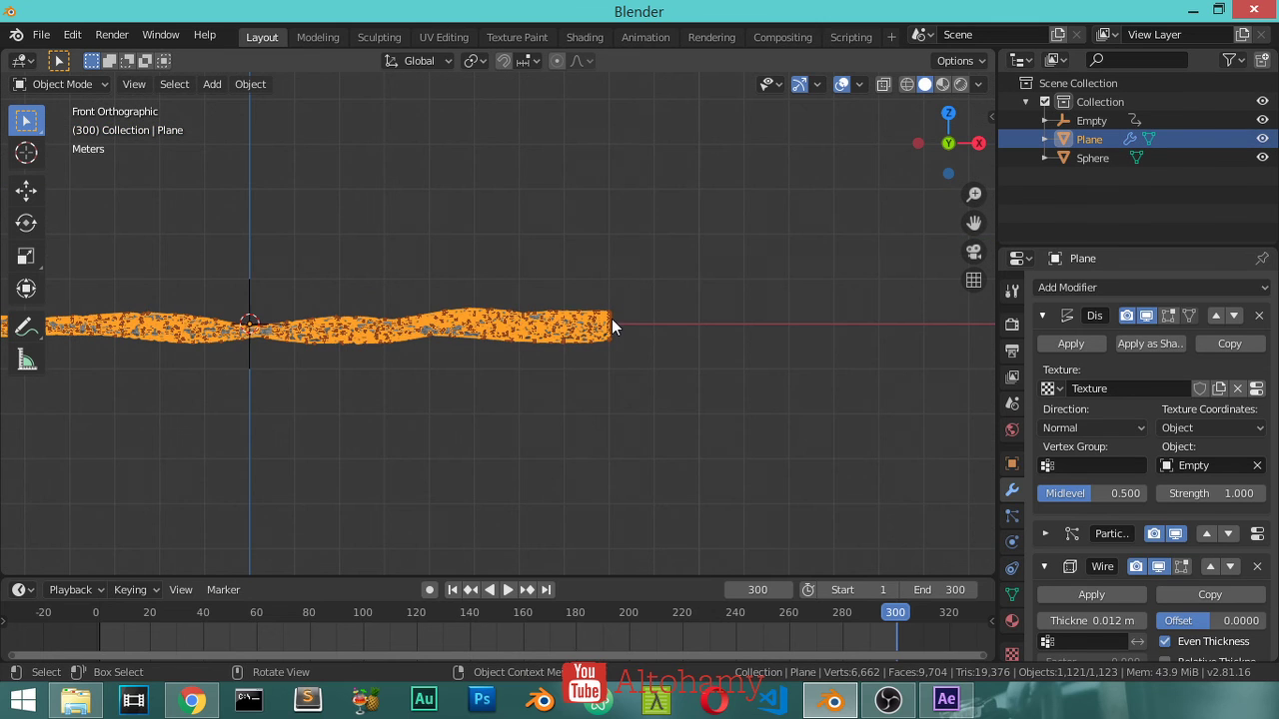
{"action": "scroll", "coordinate": [611, 319], "scroll_direction": "down", "scroll_amount": 1}
{"action": "middle_click_drag", "start_coordinate": [481, 325], "coordinate": [662, 357], "text": "shift"}
{"action": "key", "text": "shift+d"}
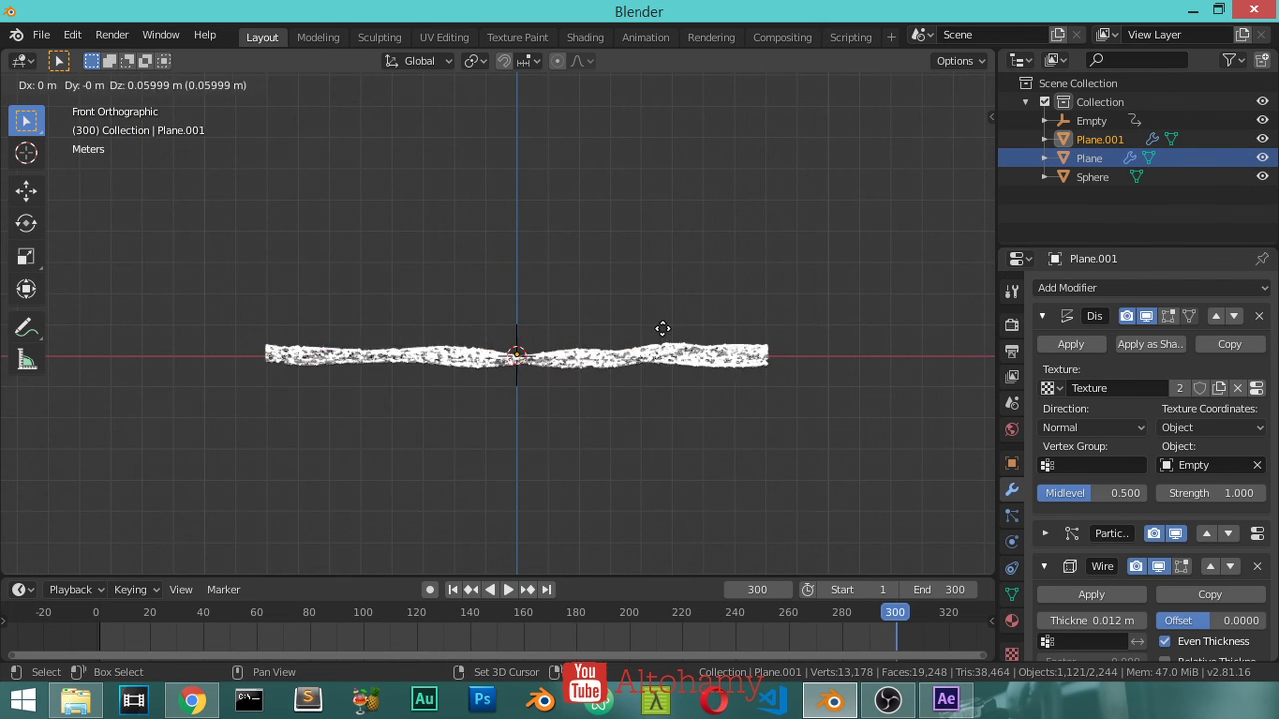
{"action": "key", "text": "Escape"}
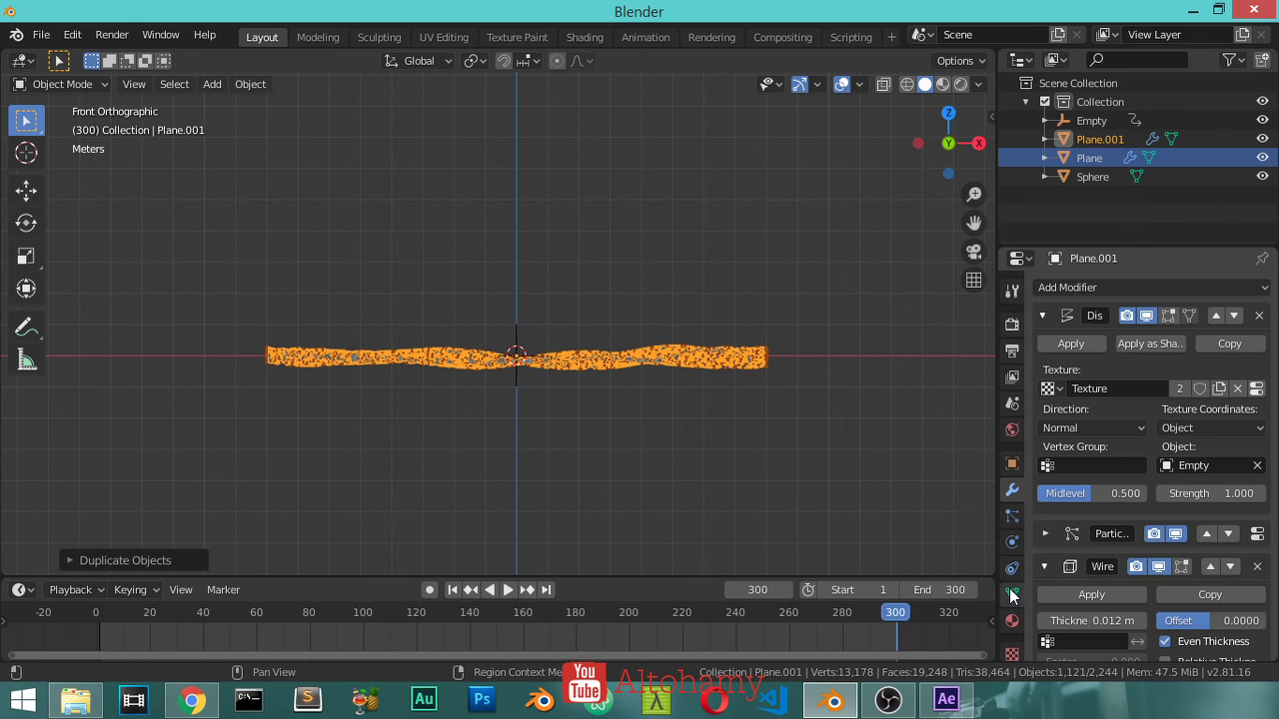
Remove the Wire modifier and hair particle system from the copy
{"action": "scroll", "coordinate": [1158, 575], "scroll_direction": "down", "scroll_amount": 2}
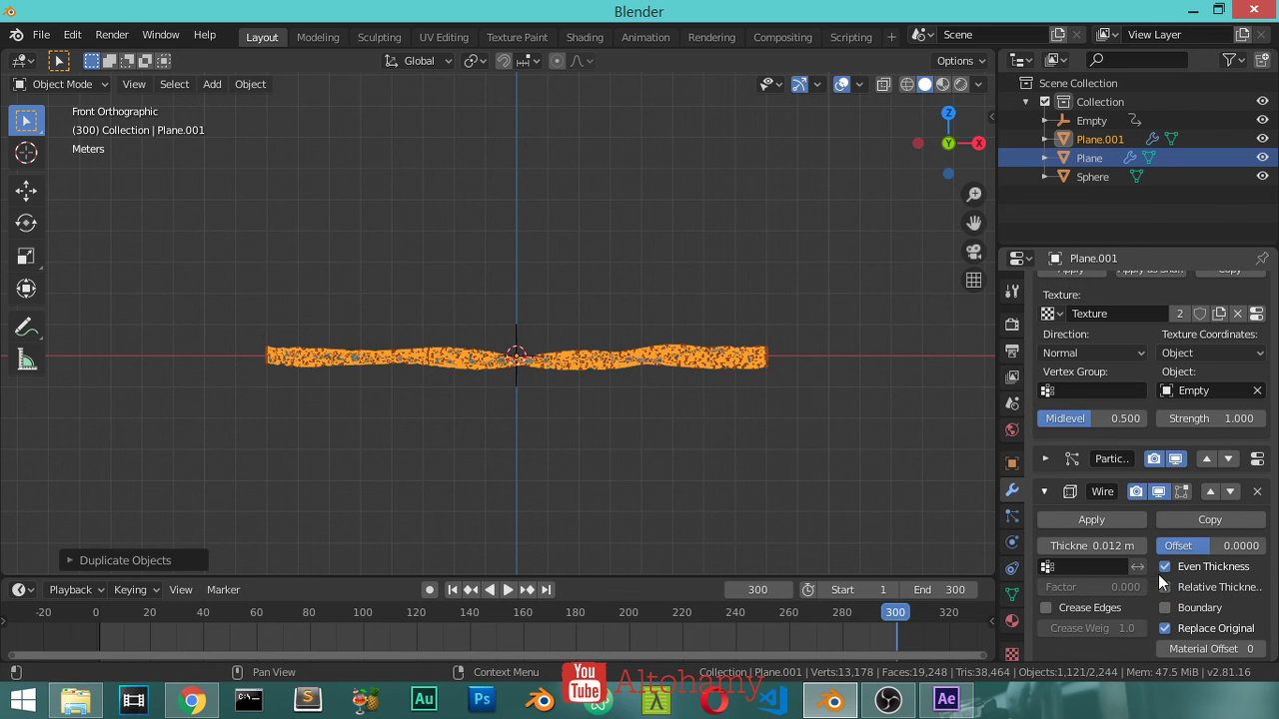
{"action": "left_click", "coordinate": [1257, 492]}
{"action": "left_click", "coordinate": [1012, 569]}
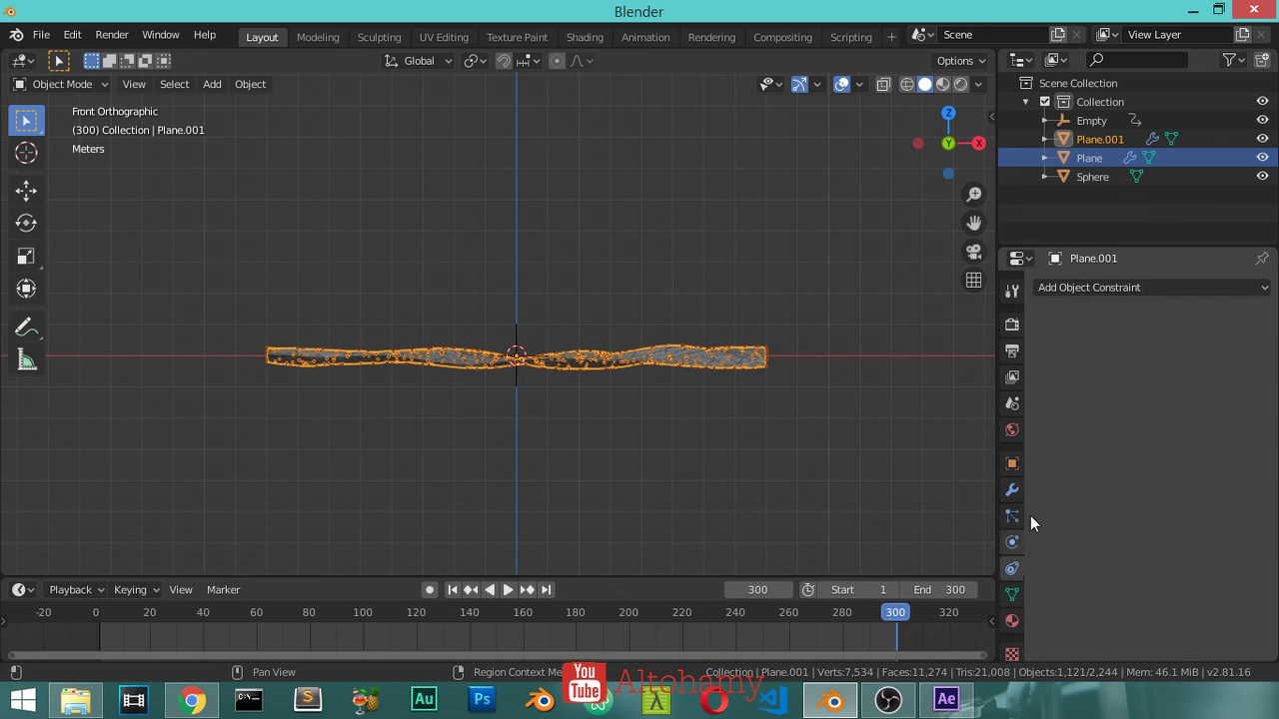
{"action": "left_click", "coordinate": [1011, 541]}
{"action": "left_click", "coordinate": [1012, 516]}
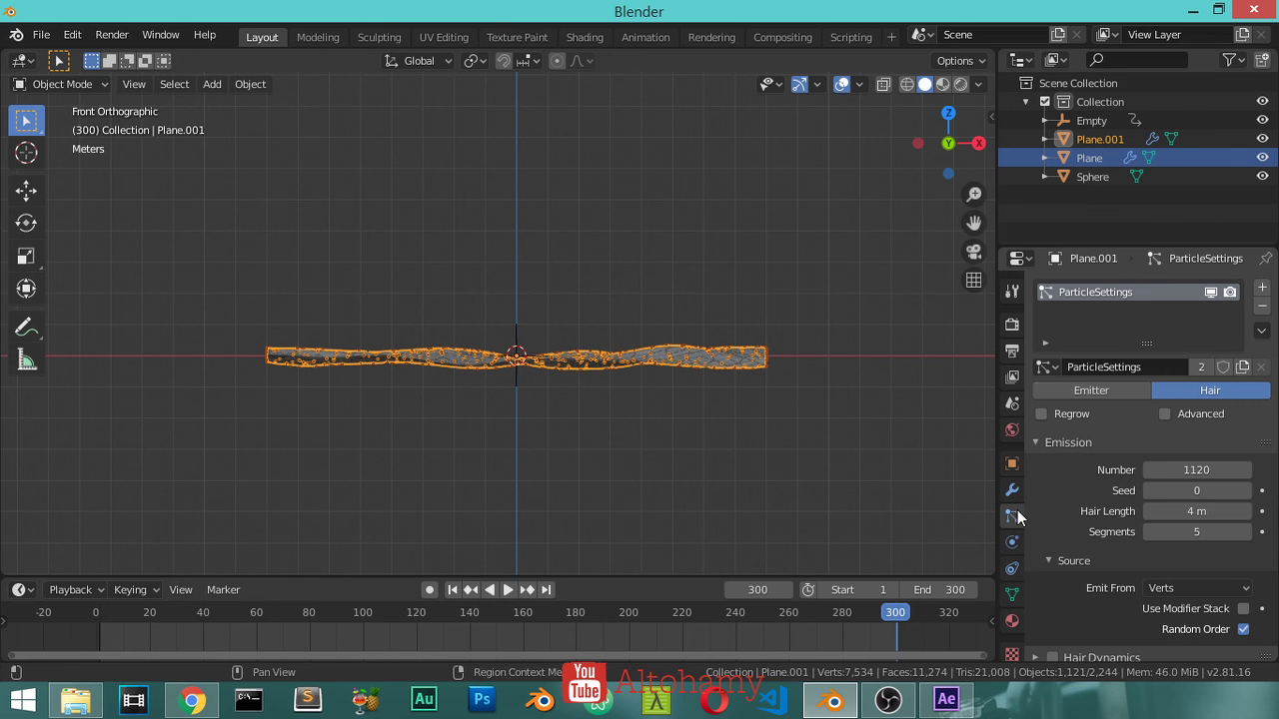
{"action": "left_click", "coordinate": [1262, 306]}
{"action": "middle_click_drag", "start_coordinate": [795, 390], "coordinate": [724, 470]}
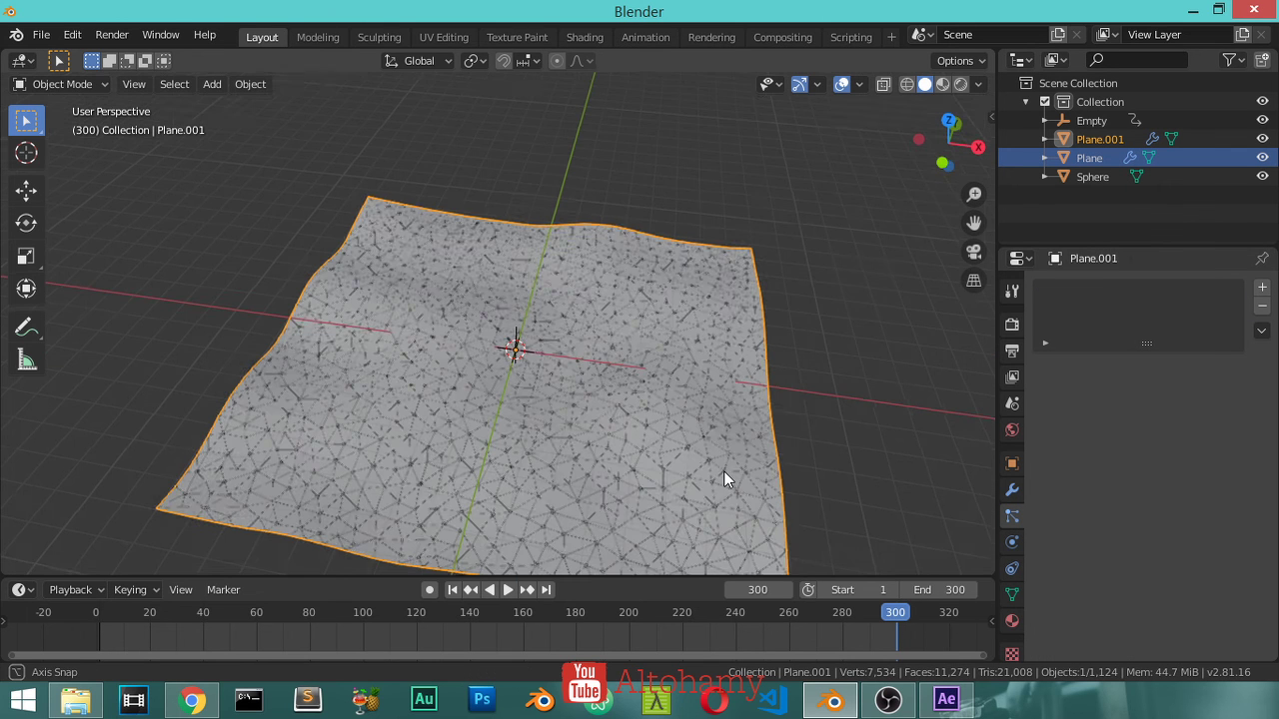
{"action": "left_click", "coordinate": [1012, 620]}
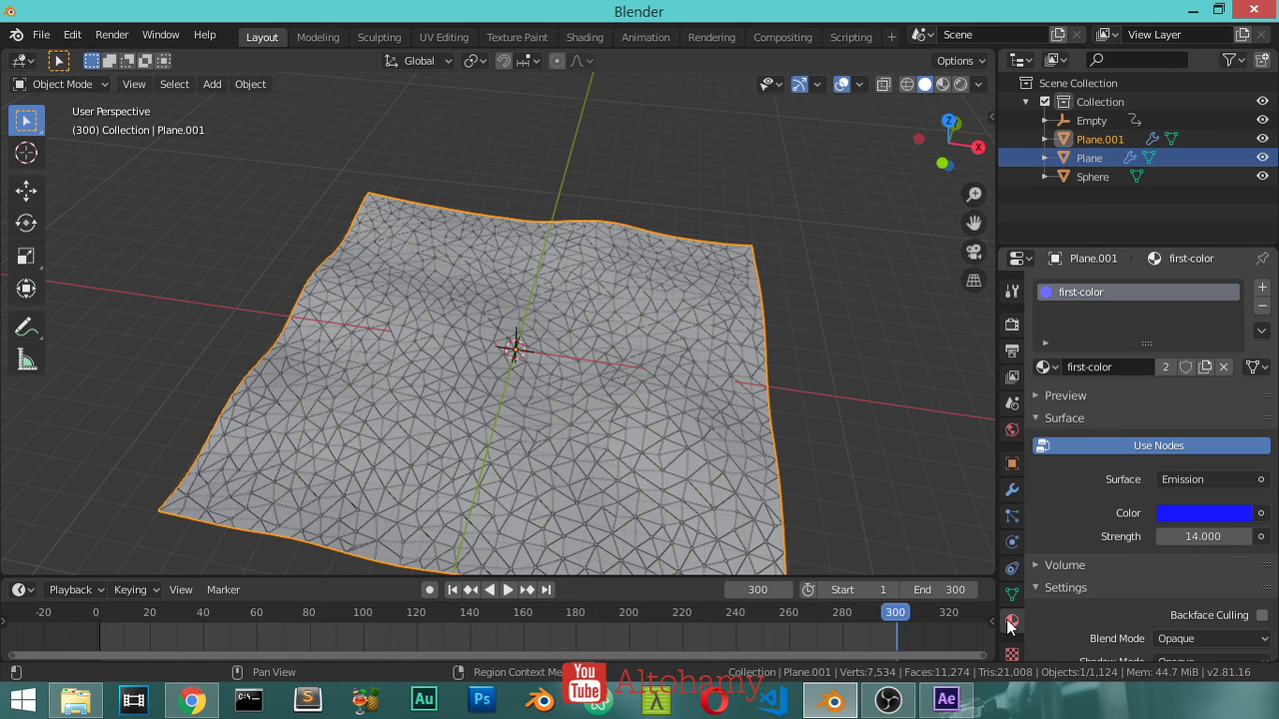
Insert a Mix Shader between the Emission node and the Material Output
{"action": "key", "text": "shift+F3"}
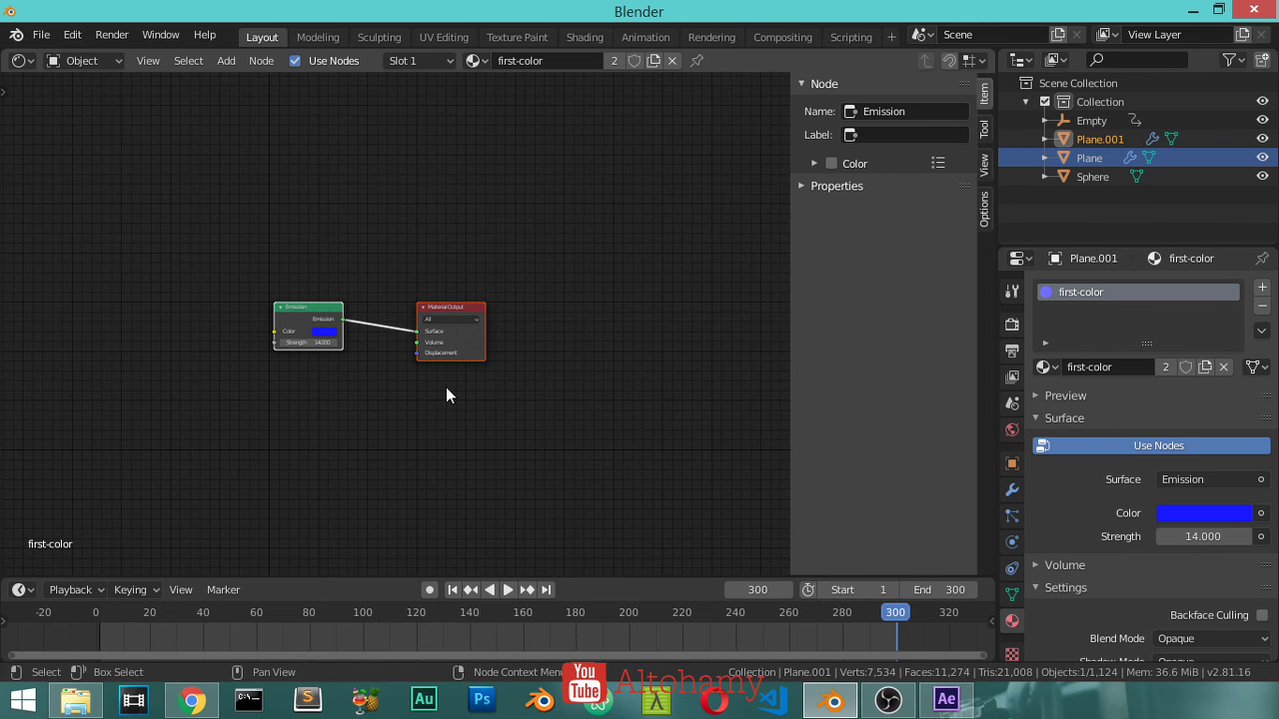
{"action": "scroll", "coordinate": [446, 386], "scroll_direction": "up", "scroll_amount": 2}
{"action": "key", "text": "shift+a"}
{"action": "left_click", "coordinate": [446, 387]}
{"action": "type", "text": "mi"}
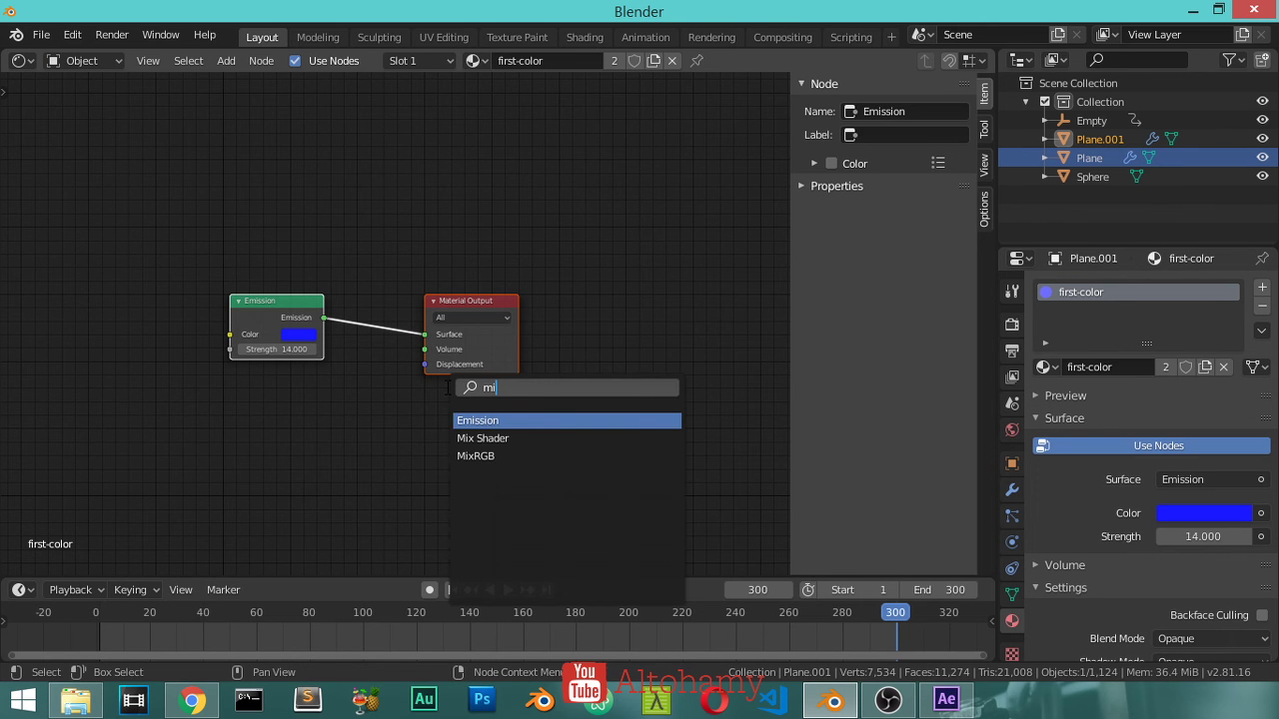
{"action": "type", "text": "x"}
{"action": "left_click", "coordinate": [471, 420]}
{"action": "left_click", "coordinate": [380, 305]}
Add a Transparent BSDF feeding the Mix Shader's second shader input
{"action": "key", "text": "shift+a"}
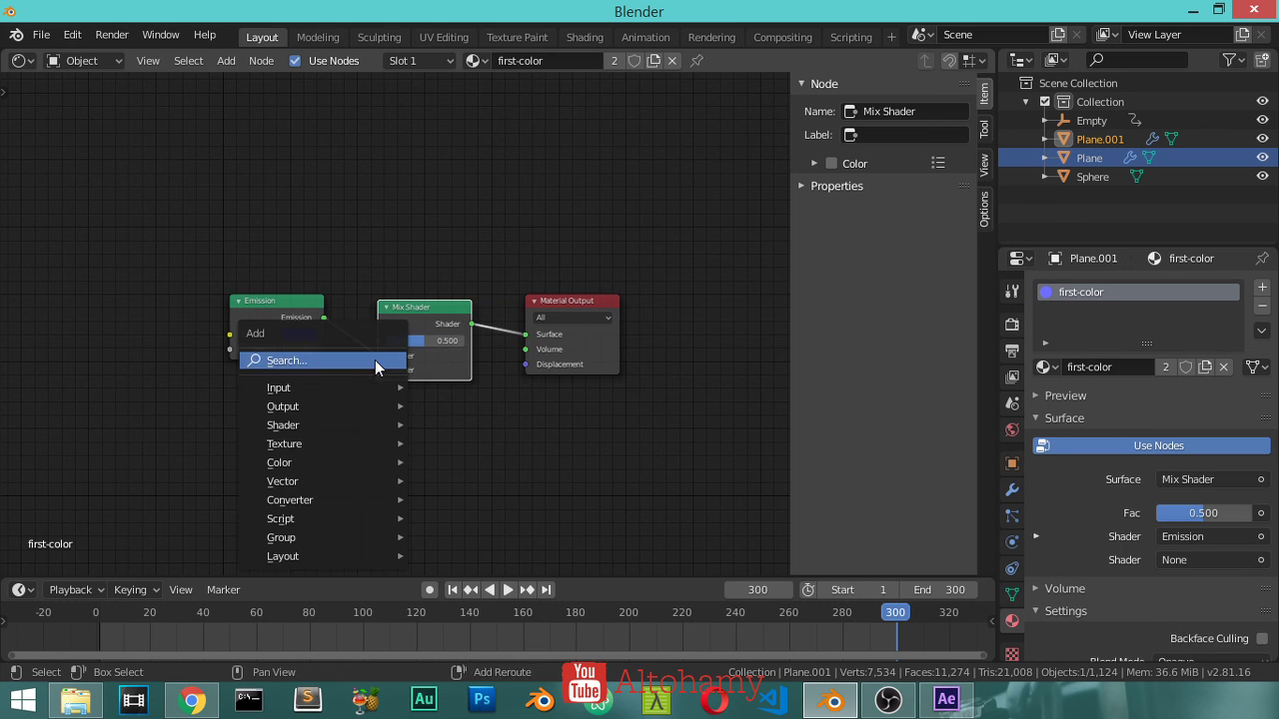
{"action": "left_click", "coordinate": [375, 359]}
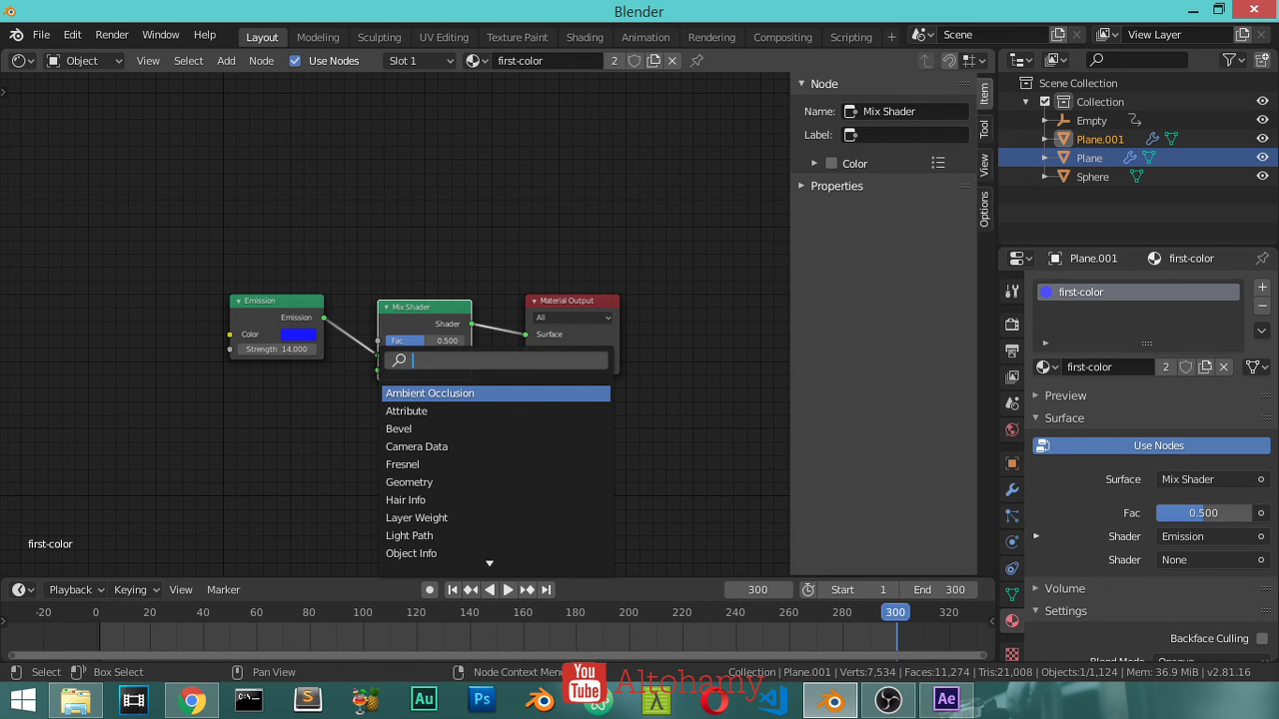
{"action": "type", "text": "tr"}
{"action": "key", "text": "Down"}
{"action": "key", "text": "Down"}
{"action": "key", "text": "Down"}
{"action": "key", "text": "Return"}
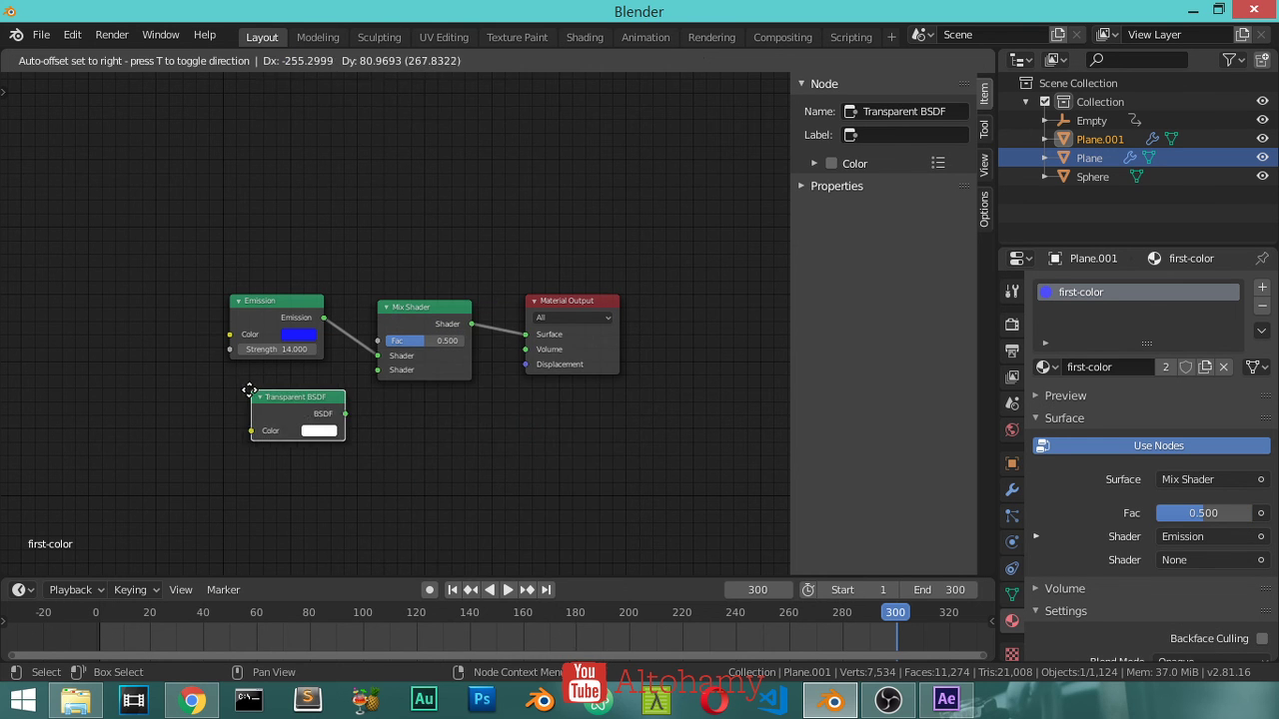
{"action": "left_click", "coordinate": [241, 389]}
{"action": "left_click_drag", "start_coordinate": [335, 413], "coordinate": [368, 368]}
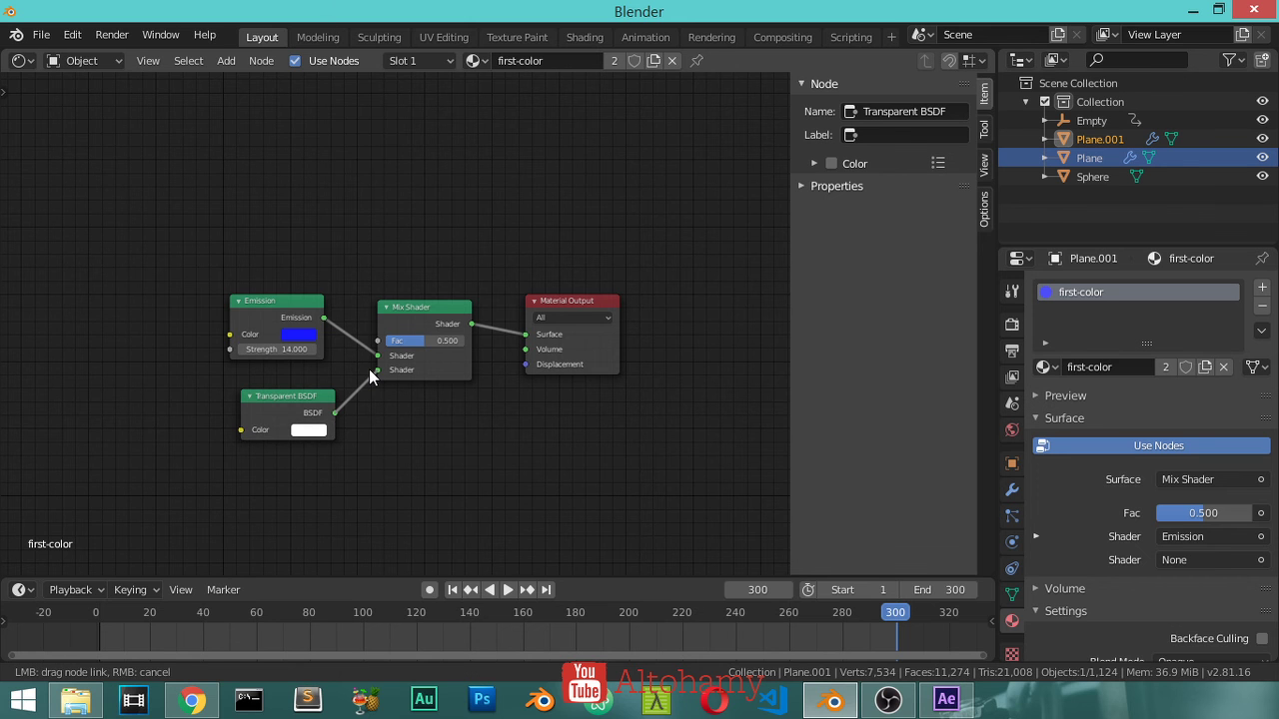
{"action": "middle_click_drag", "start_coordinate": [369, 369], "coordinate": [539, 475]}
Add a Noise Texture through a ColorRamp to drive the Mix Shader factor
{"action": "key", "text": "shift+a"}
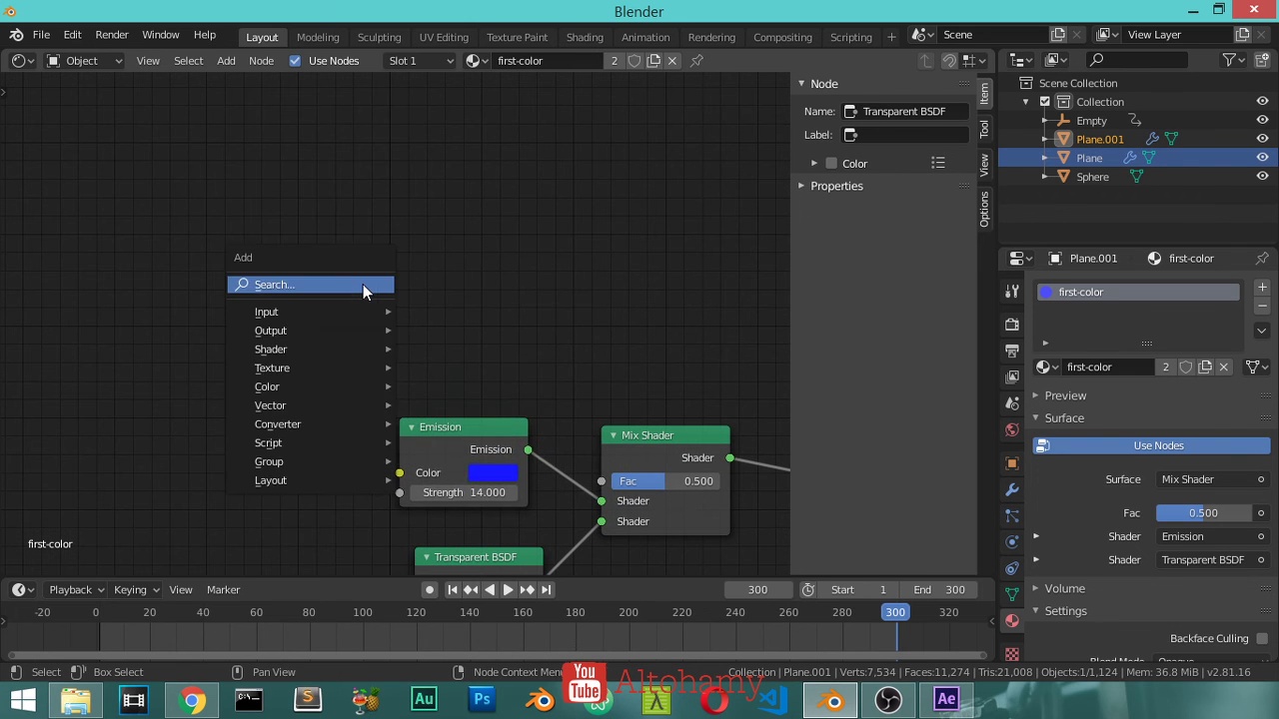
{"action": "left_click", "coordinate": [363, 284]}
{"action": "type", "text": "noi"}
{"action": "key", "text": "Return"}
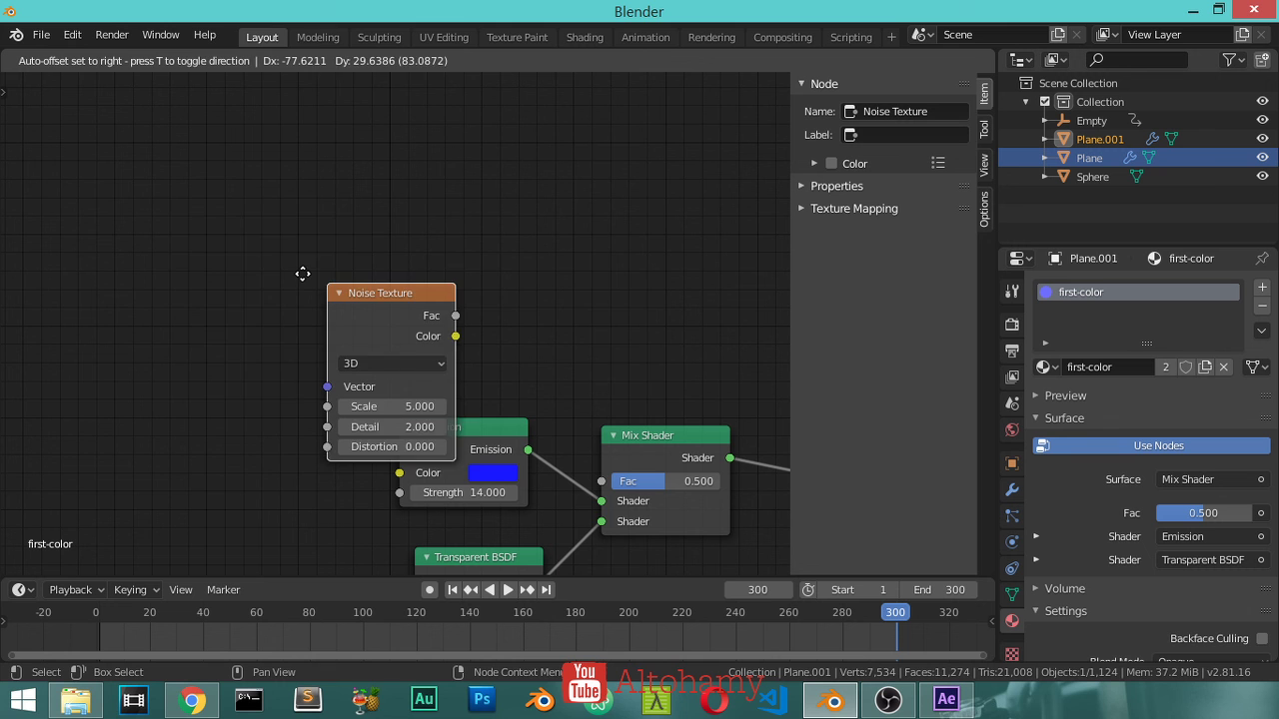
{"action": "left_click", "coordinate": [180, 208]}
{"action": "key", "text": "shift+a"}
{"action": "left_click", "coordinate": [450, 263]}
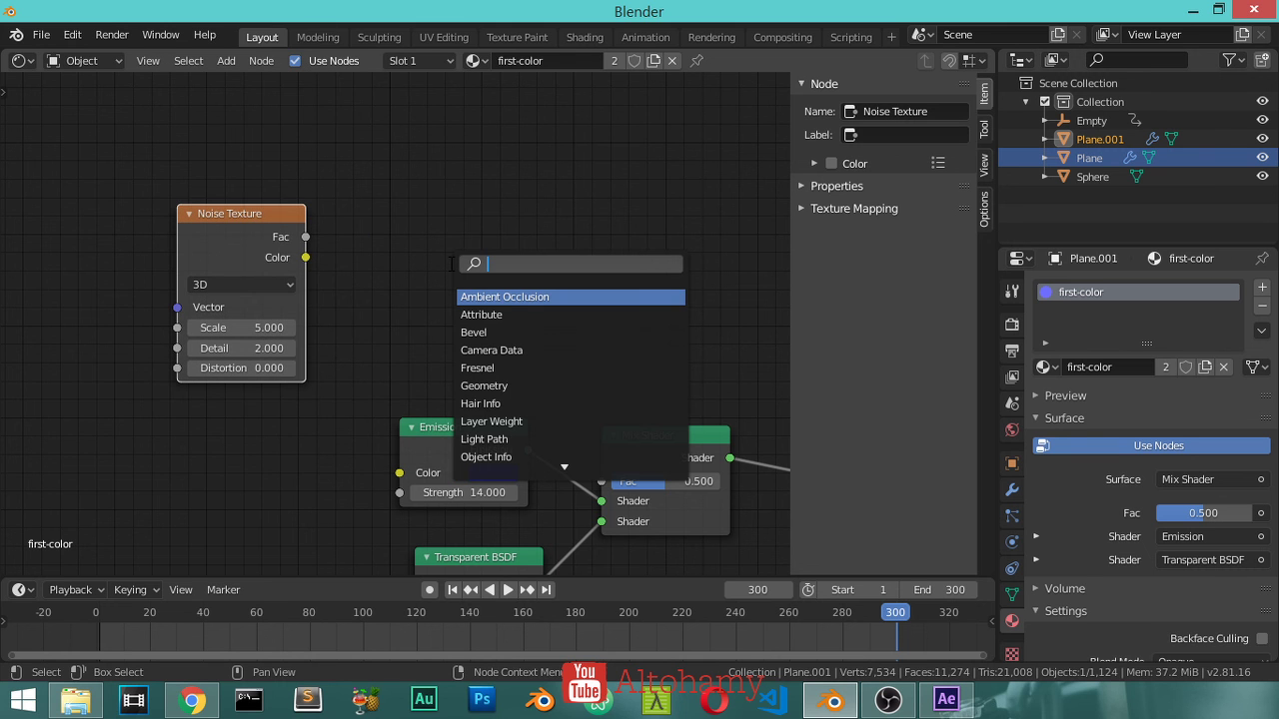
{"action": "type", "text": "colo"}
{"action": "key", "text": "Return"}
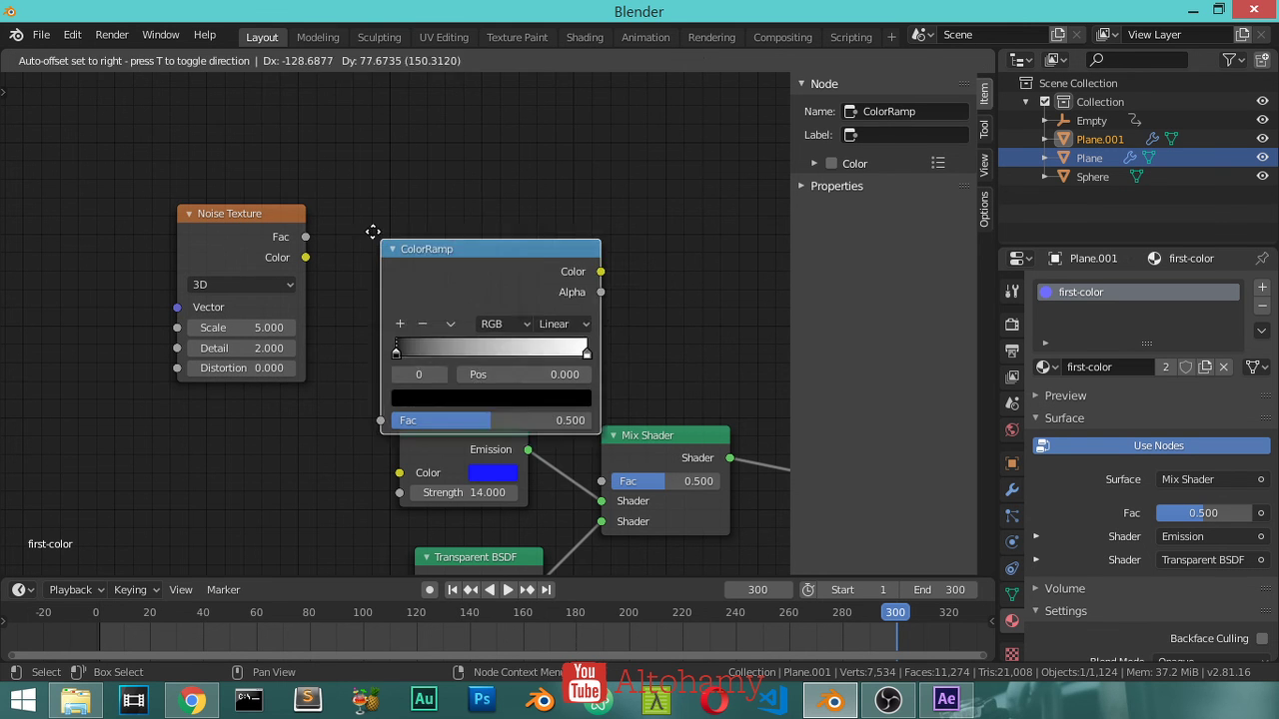
{"action": "left_click", "coordinate": [351, 197]}
{"action": "left_click_drag", "start_coordinate": [308, 237], "coordinate": [352, 378]}
{"action": "mouse_move", "coordinate": [574, 230]}
{"action": "left_mouse_down"}
{"action": "mouse_move", "coordinate": [608, 400]}
{"action": "mouse_move", "coordinate": [602, 482]}
{"action": "left_mouse_up"}
Connect a Geometry node's Normal to the Noise Texture Vector and return to 3D Viewport
{"action": "key", "text": "shift+a"}
{"action": "left_click", "coordinate": [57, 269]}
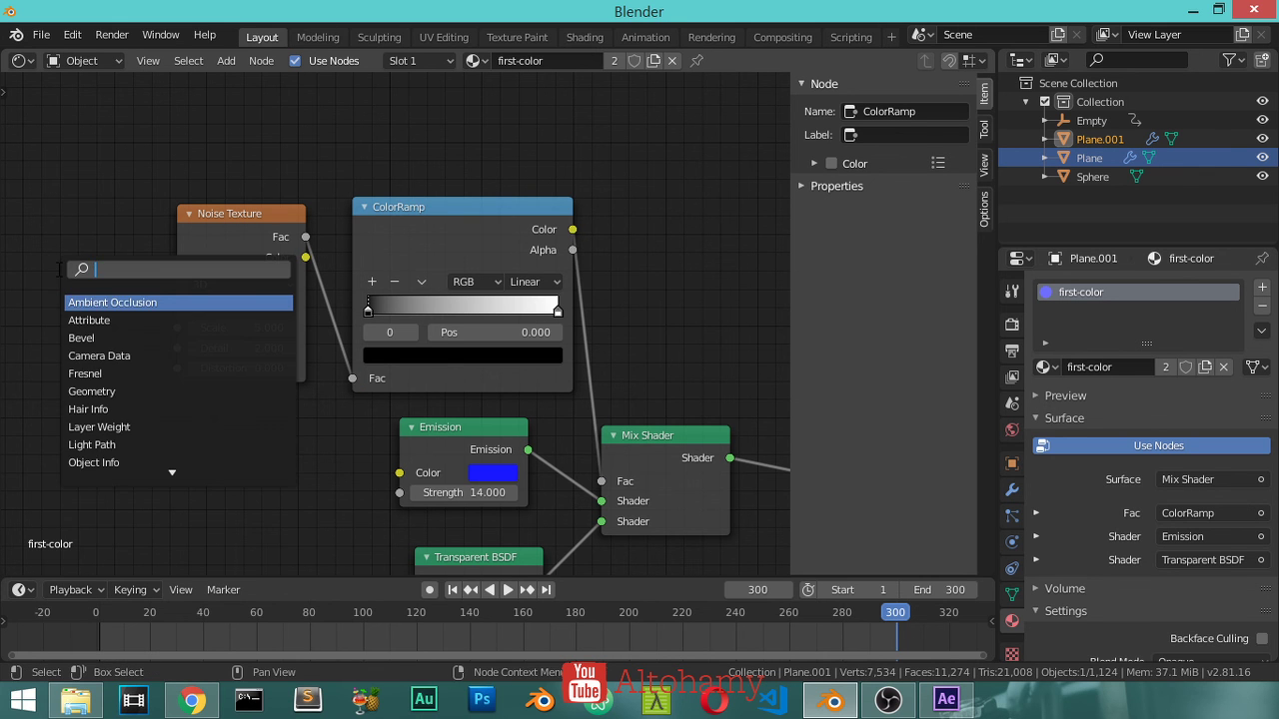
{"action": "type", "text": "ge"}
{"action": "key", "text": "Return"}
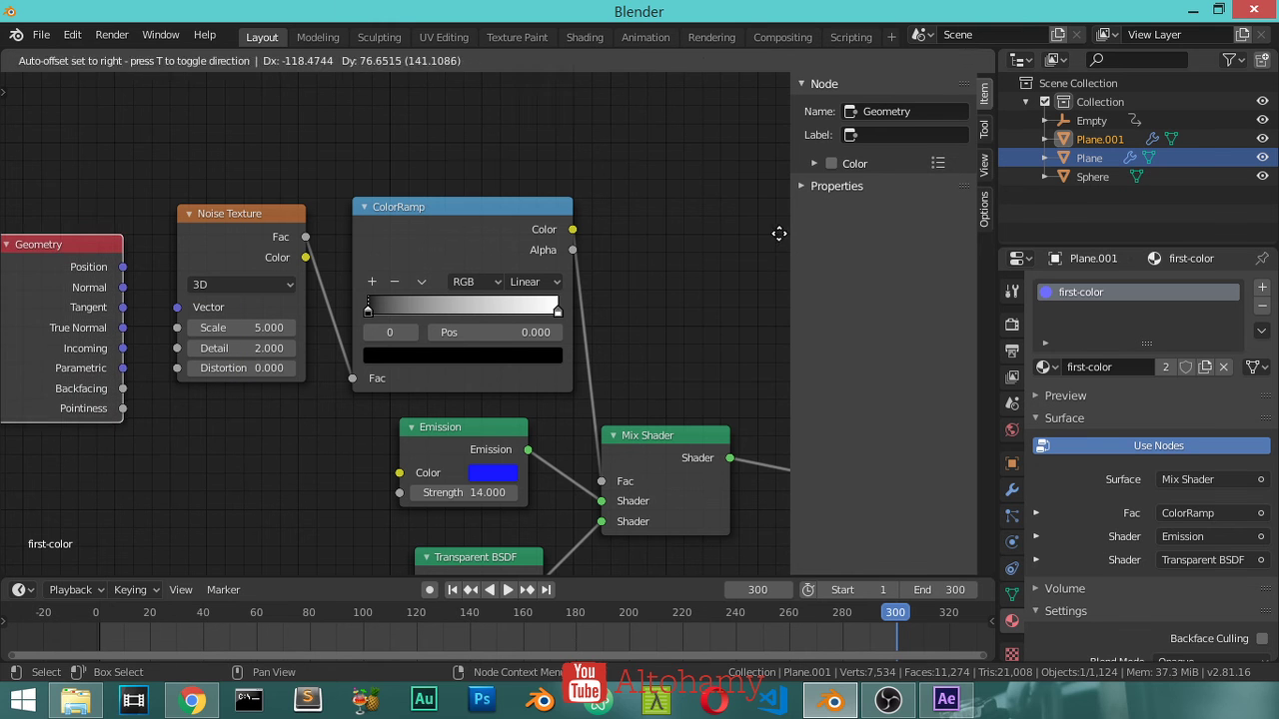
{"action": "left_click", "coordinate": [70, 312]}
{"action": "left_click_drag", "start_coordinate": [122, 287], "coordinate": [185, 307]}
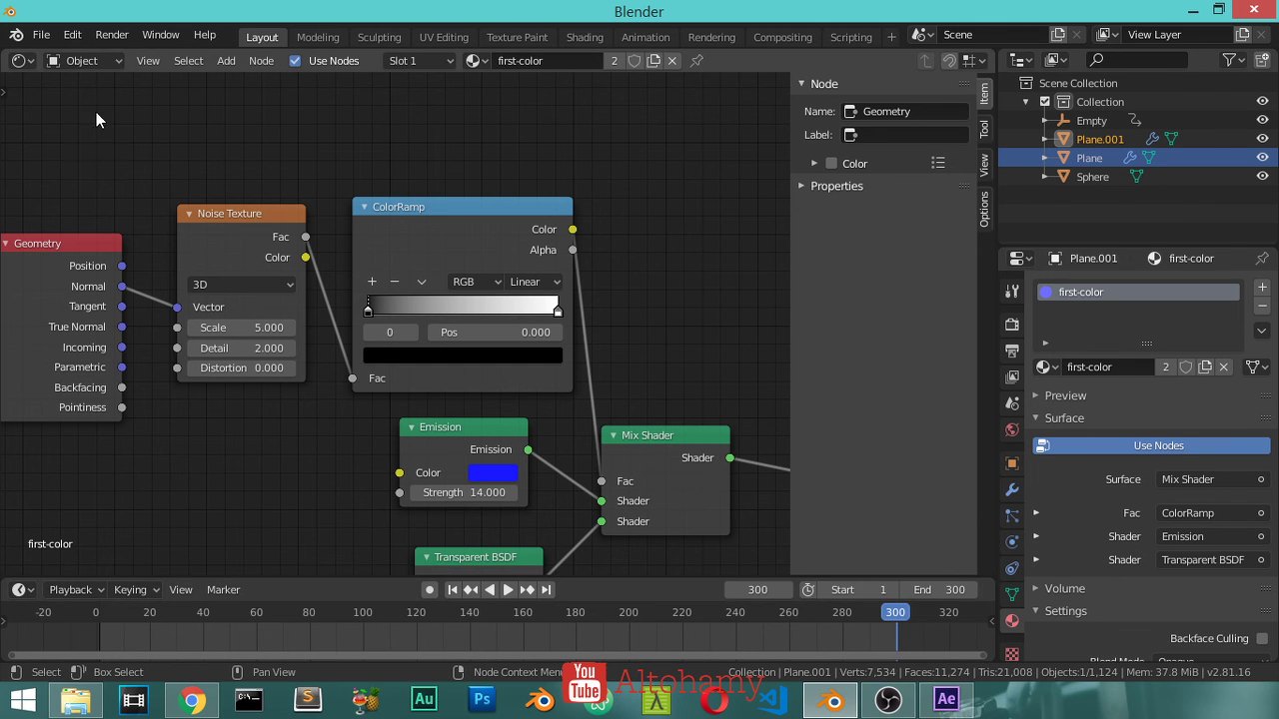
{"action": "left_click", "coordinate": [19, 61]}
Show the plane in Rendered shading and make the Outliner area taller
{"action": "left_click", "coordinate": [64, 130]}
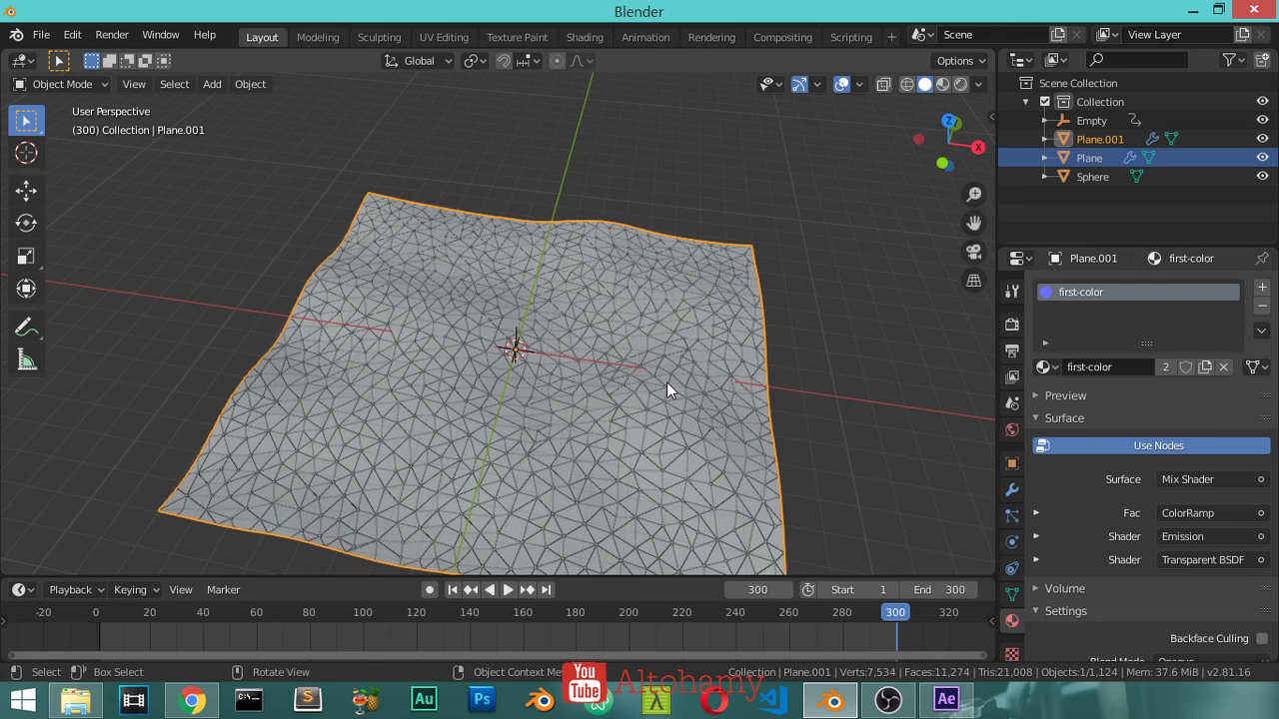
{"action": "left_click", "coordinate": [961, 82]}
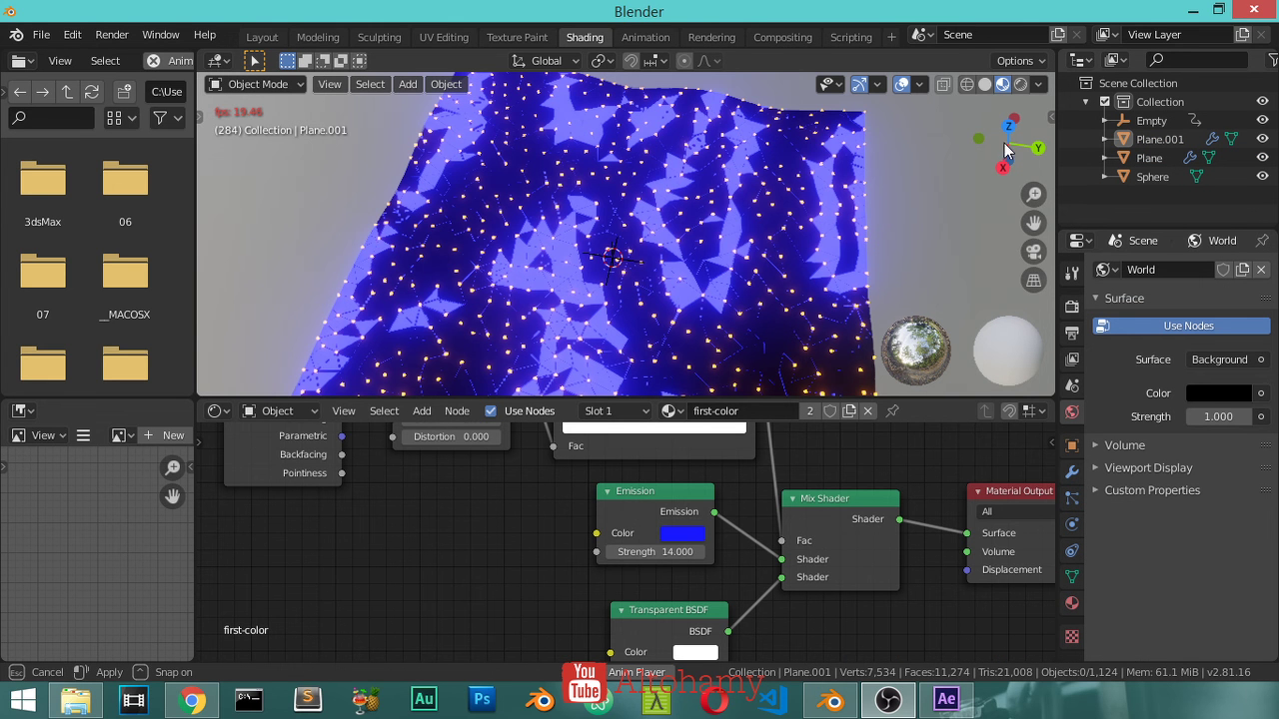
{"action": "left_click", "coordinate": [1228, 392]}
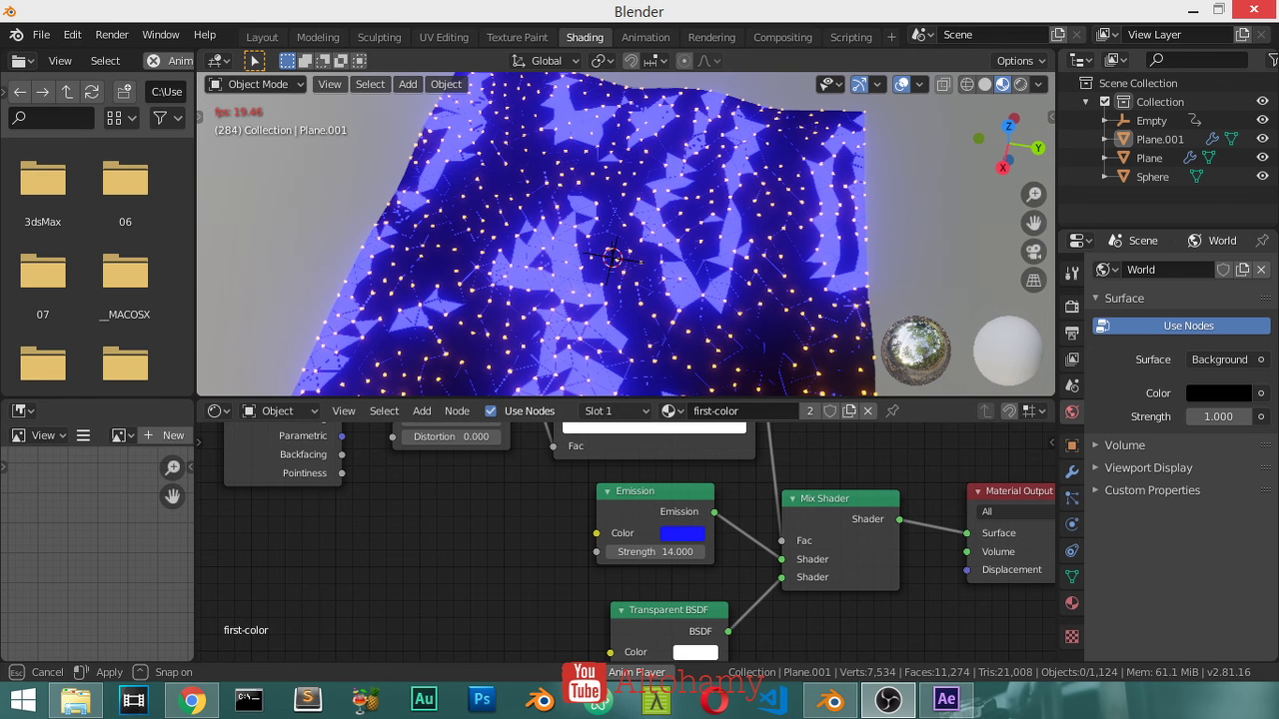
{"action": "left_click_drag", "start_coordinate": [1169, 228], "coordinate": [1169, 425]}
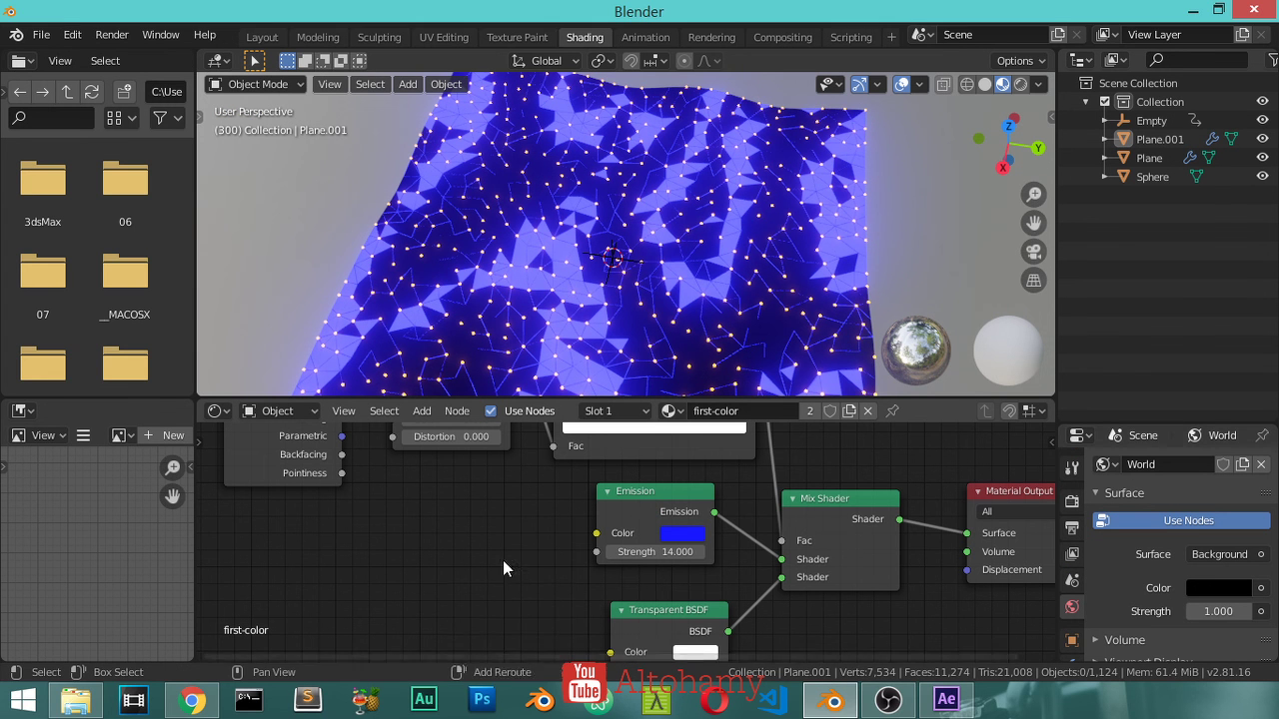
Set Plane.001's material blend mode to Alpha Clip
{"action": "left_click", "coordinate": [1163, 140]}
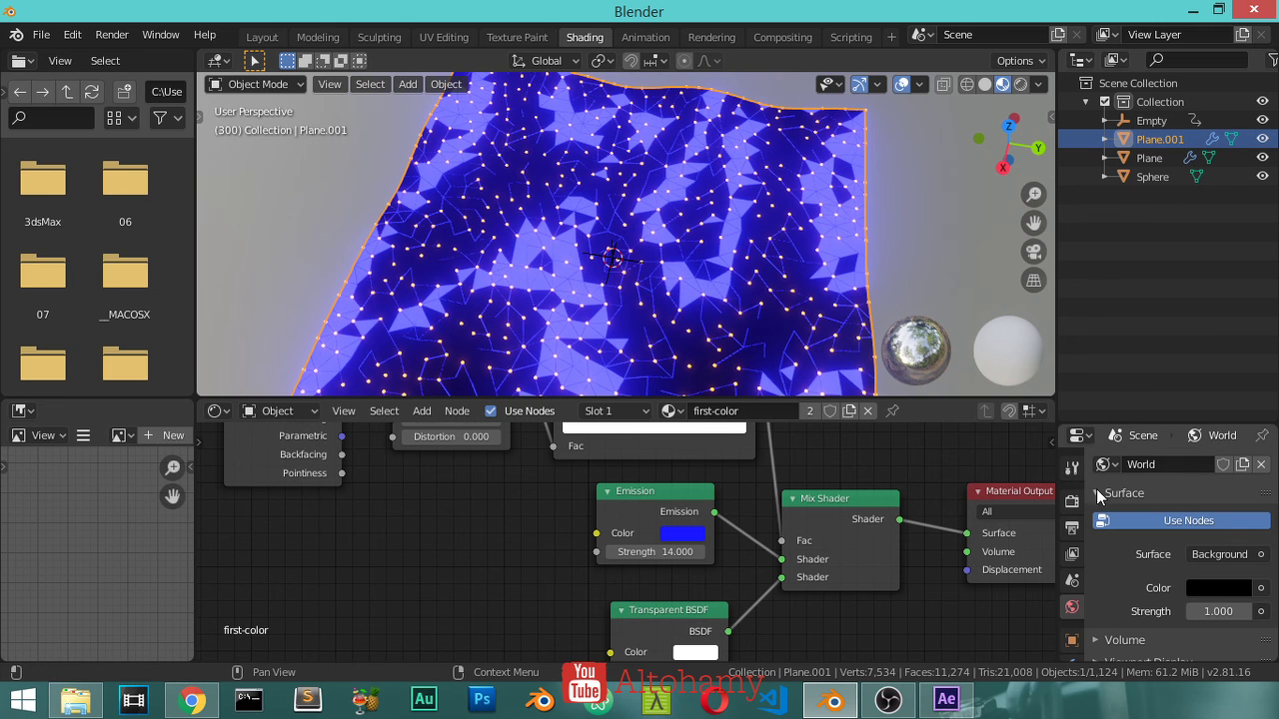
{"action": "left_click_drag", "start_coordinate": [1163, 426], "coordinate": [1163, 264]}
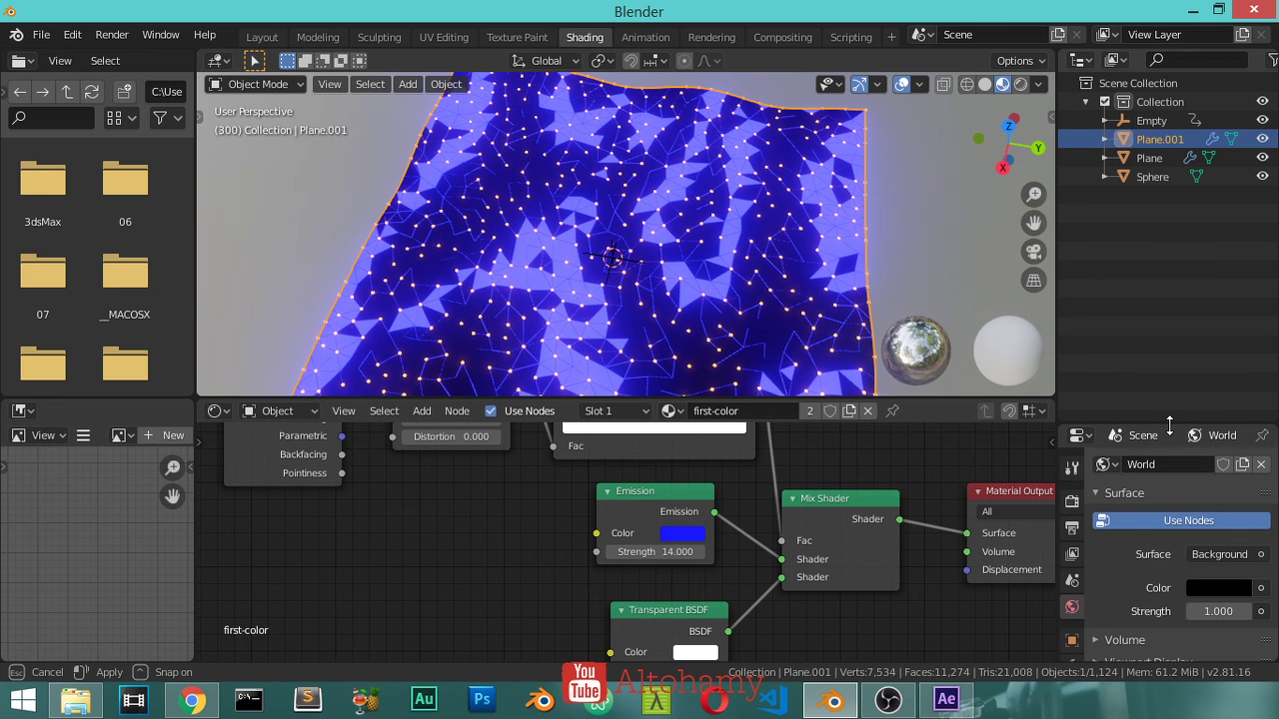
{"action": "left_click_drag", "start_coordinate": [1169, 426], "coordinate": [1106, 588]}
{"action": "left_click_drag", "start_coordinate": [1107, 588], "coordinate": [1107, 456]}
{"action": "left_click", "coordinate": [1072, 606]}
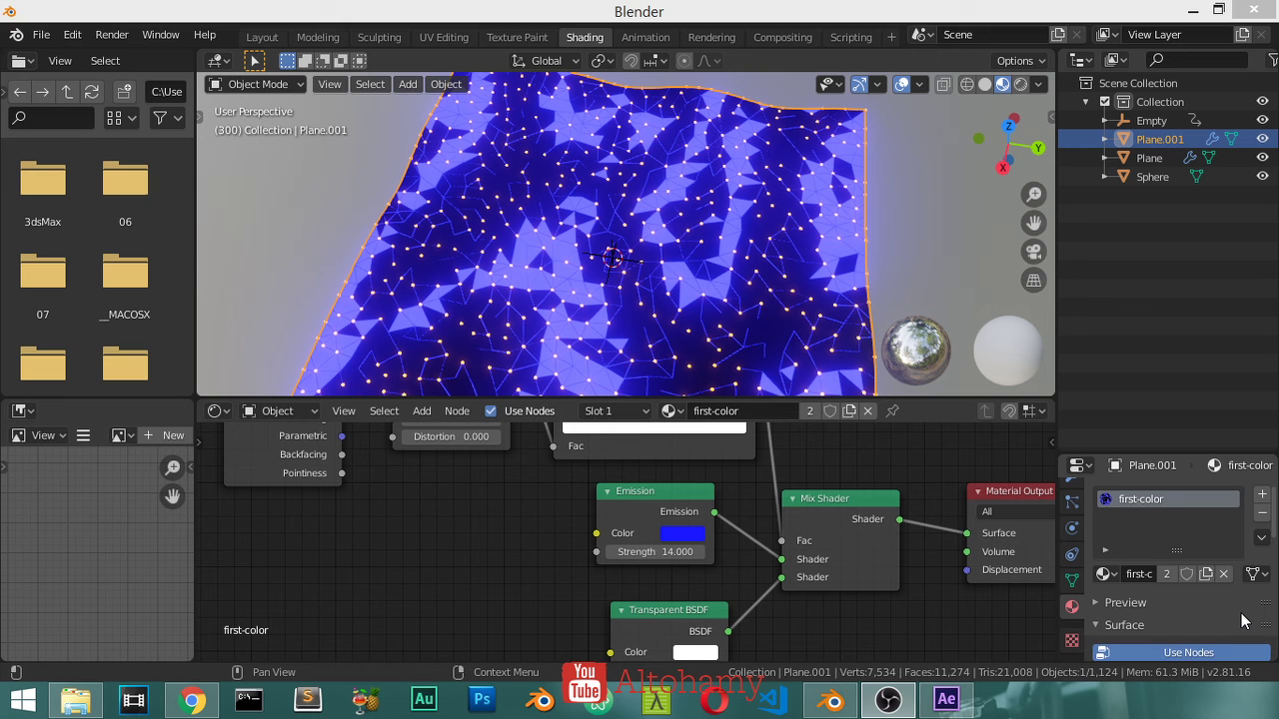
{"action": "scroll", "coordinate": [1238, 620], "scroll_direction": "down", "scroll_amount": 3}
{"action": "scroll", "coordinate": [1228, 624], "scroll_direction": "down", "scroll_amount": 3}
{"action": "scroll", "coordinate": [1214, 630], "scroll_direction": "down", "scroll_amount": 4}
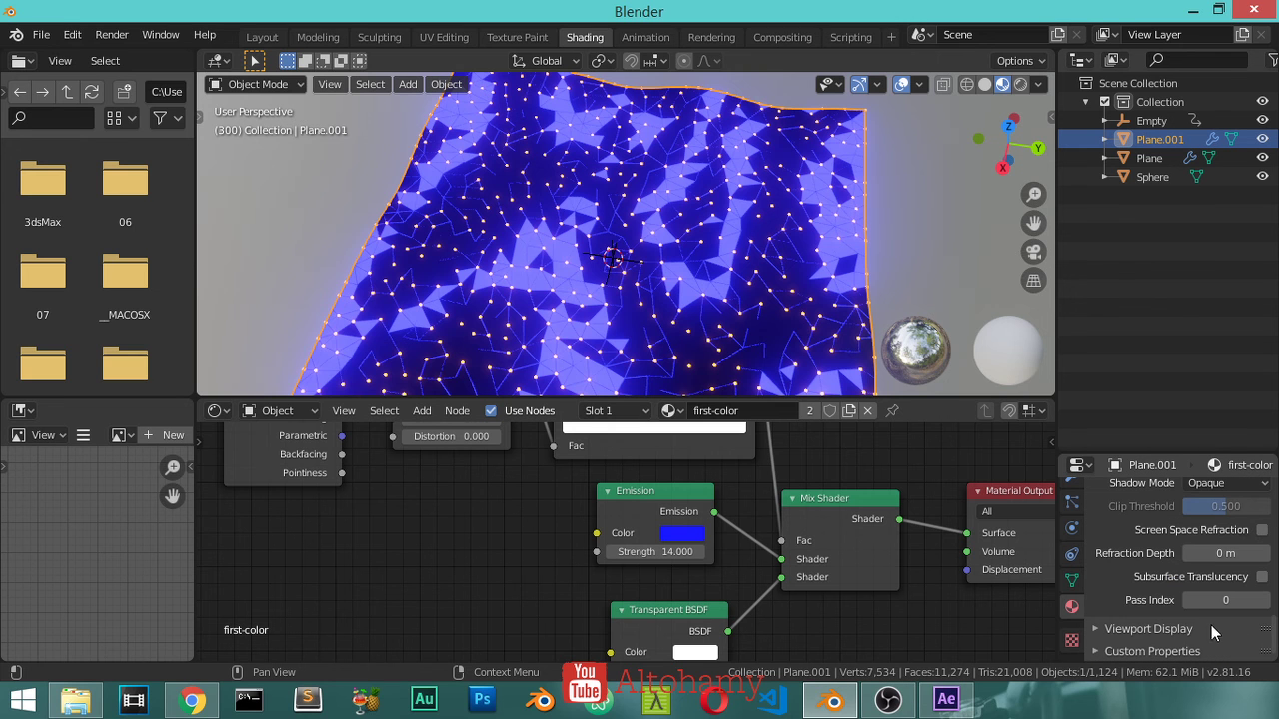
{"action": "left_click", "coordinate": [1171, 625]}
{"action": "scroll", "coordinate": [1179, 628], "scroll_direction": "down", "scroll_amount": 2}
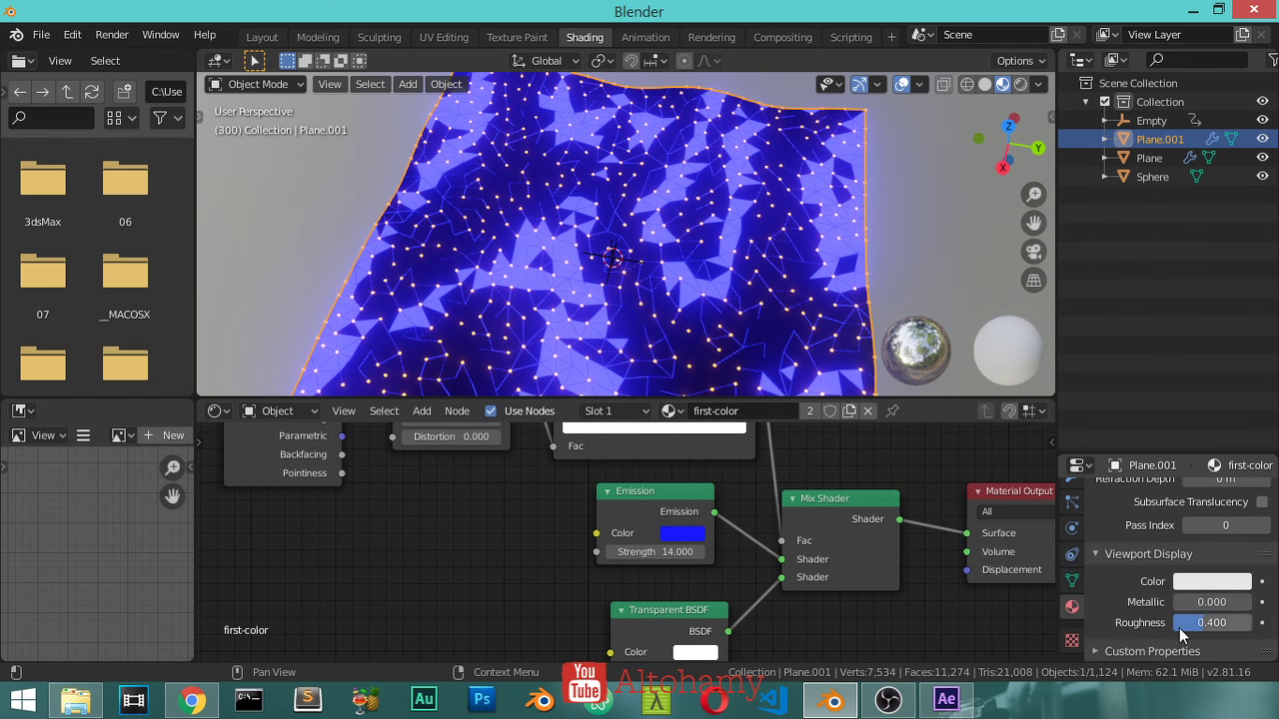
{"action": "scroll", "coordinate": [1181, 632], "scroll_direction": "up", "scroll_amount": 1}
{"action": "scroll", "coordinate": [1184, 619], "scroll_direction": "up", "scroll_amount": 3}
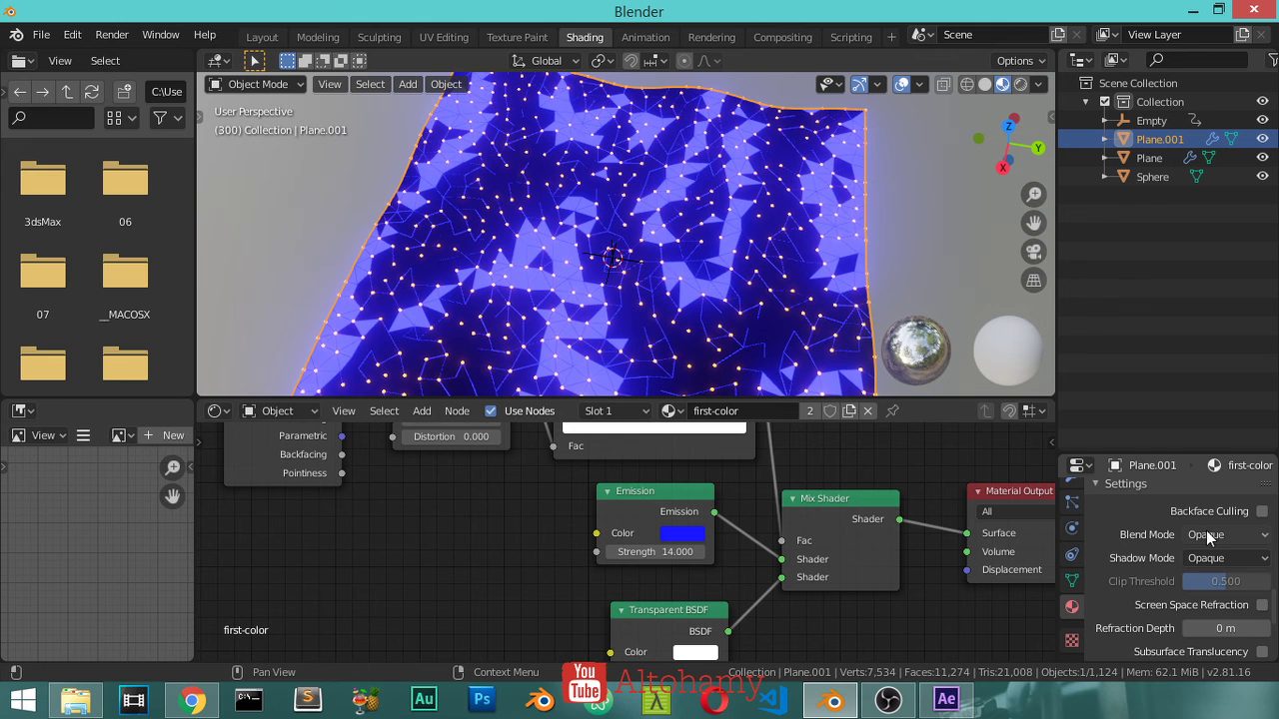
{"action": "left_click", "coordinate": [1208, 536]}
{"action": "left_click", "coordinate": [1195, 578]}
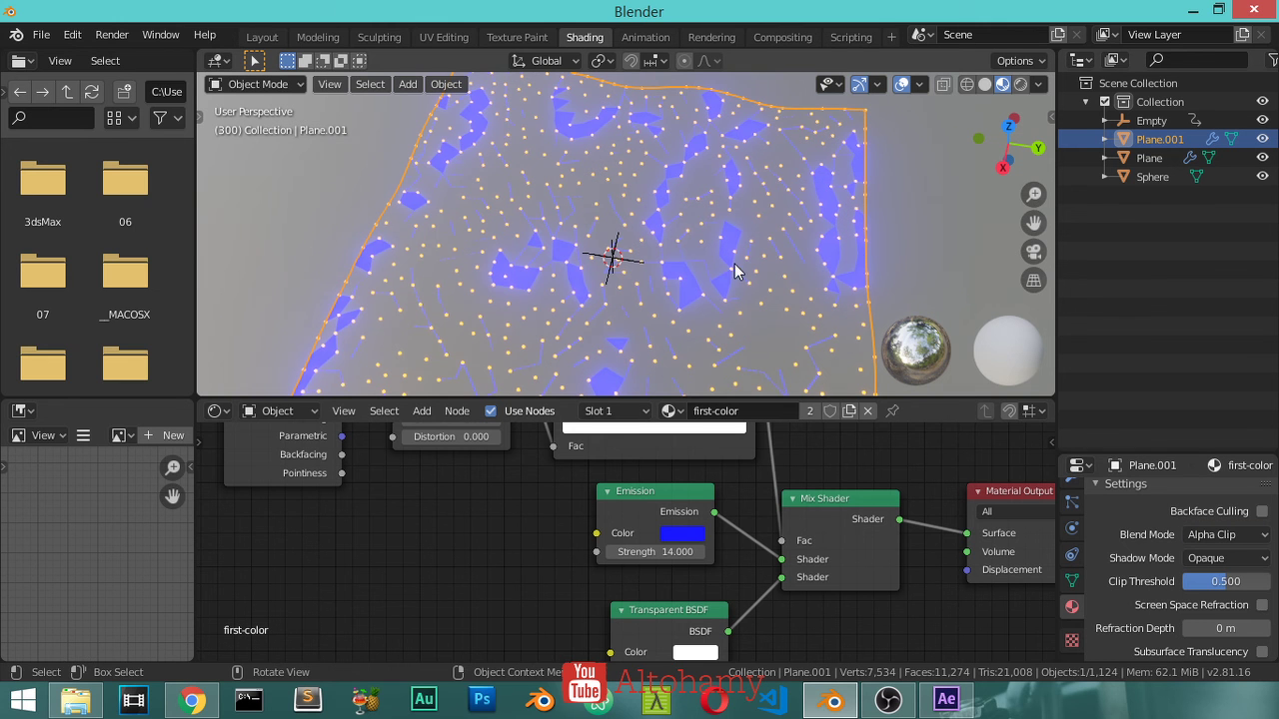
Move the ColorRamp stop to 0.545 in rendered preview and play the animation
{"action": "scroll", "coordinate": [1071, 552], "scroll_direction": "up", "scroll_amount": 3}
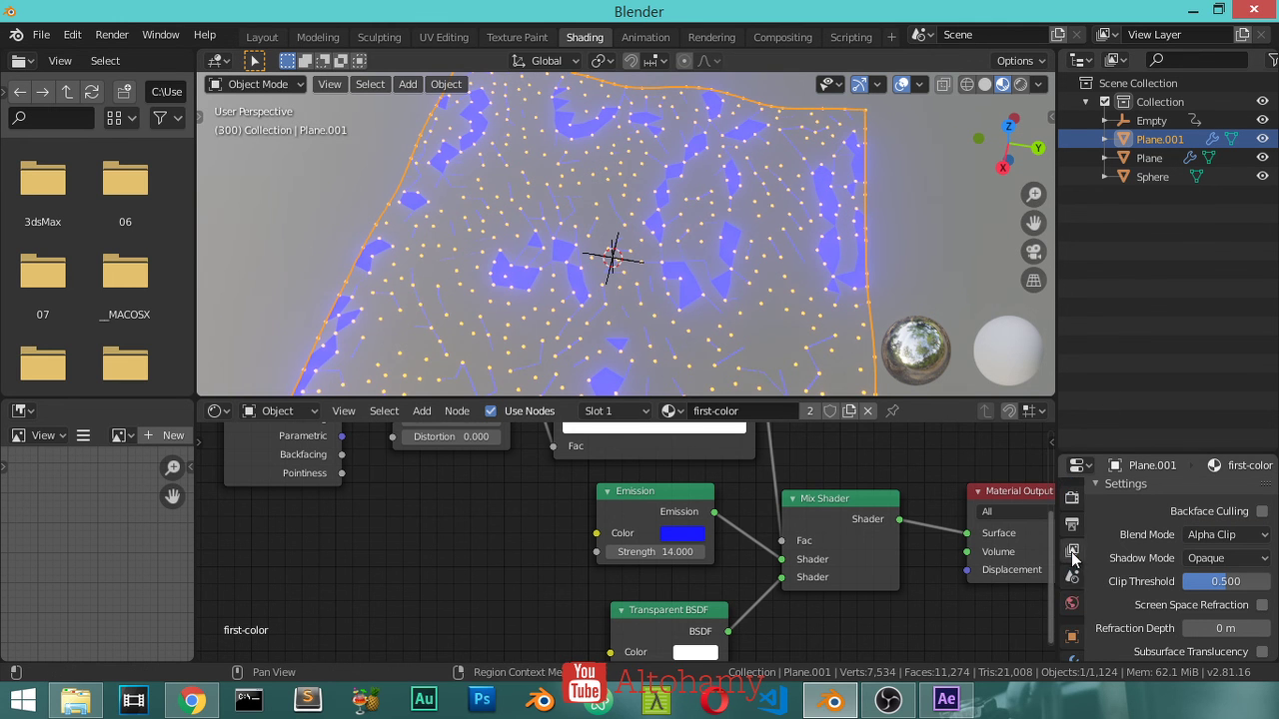
{"action": "left_click", "coordinate": [1071, 603]}
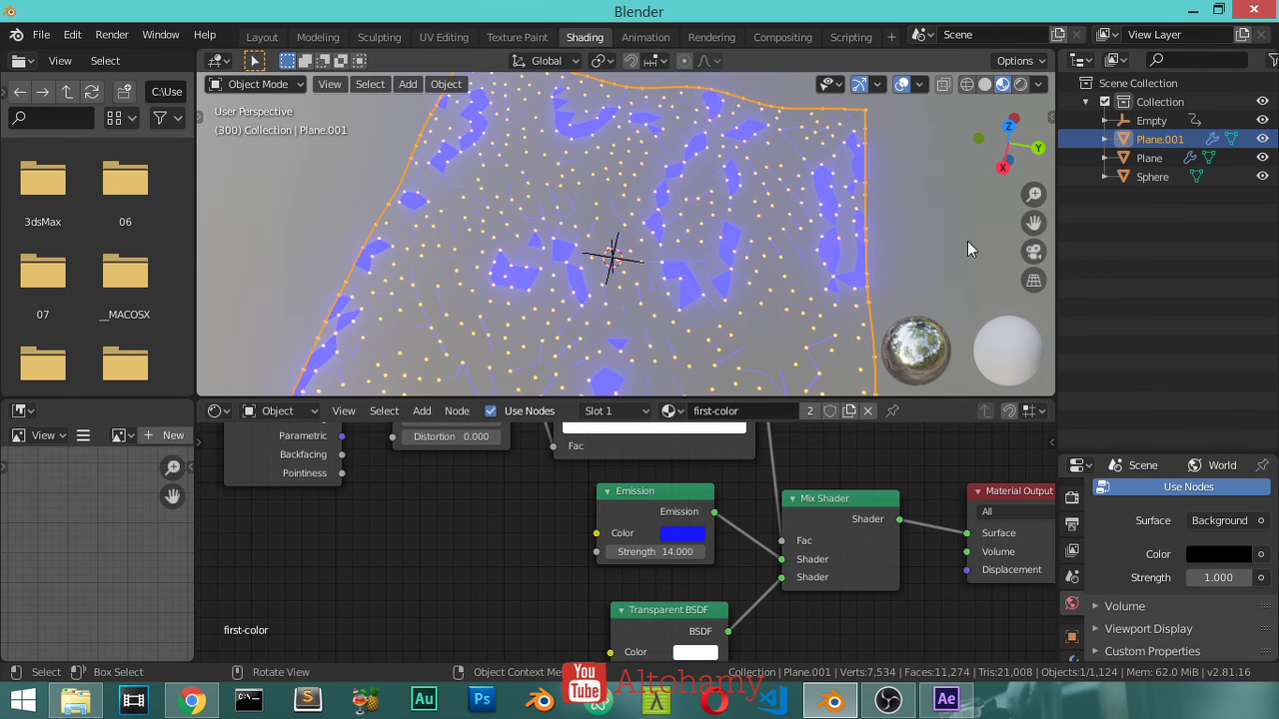
{"action": "left_click", "coordinate": [1020, 83]}
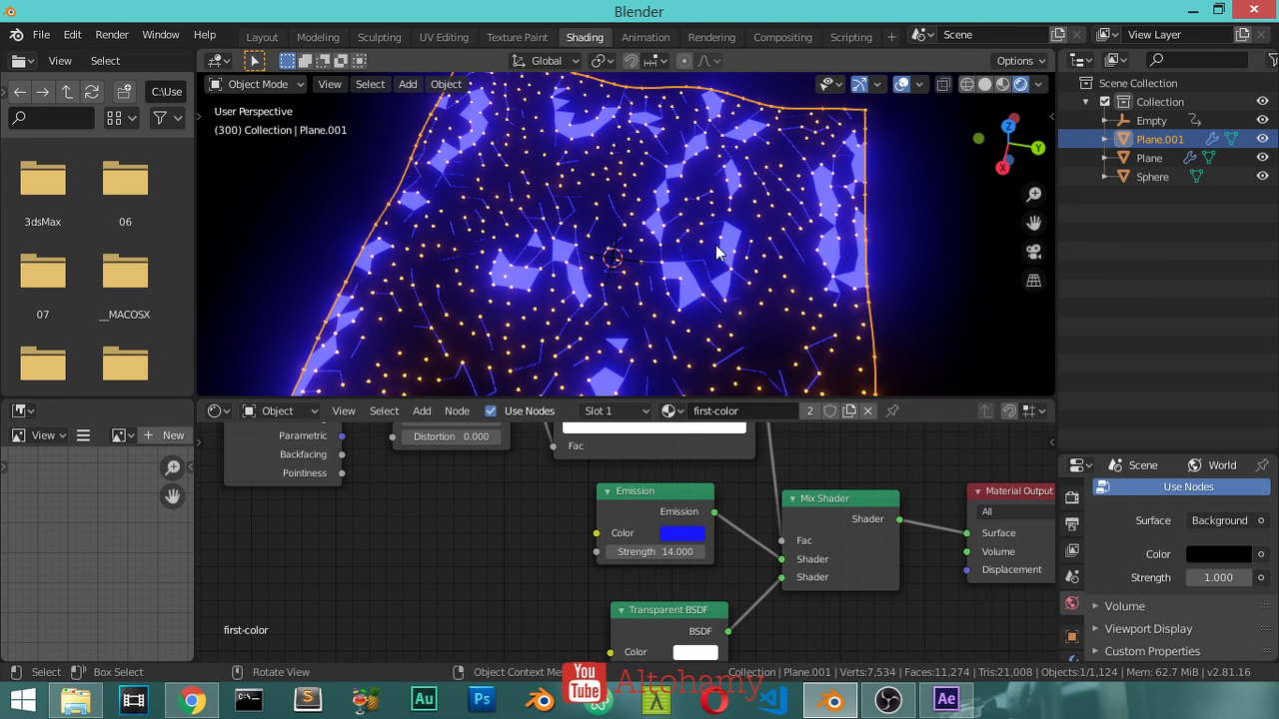
{"action": "middle_click_drag", "start_coordinate": [611, 435], "coordinate": [566, 530]}
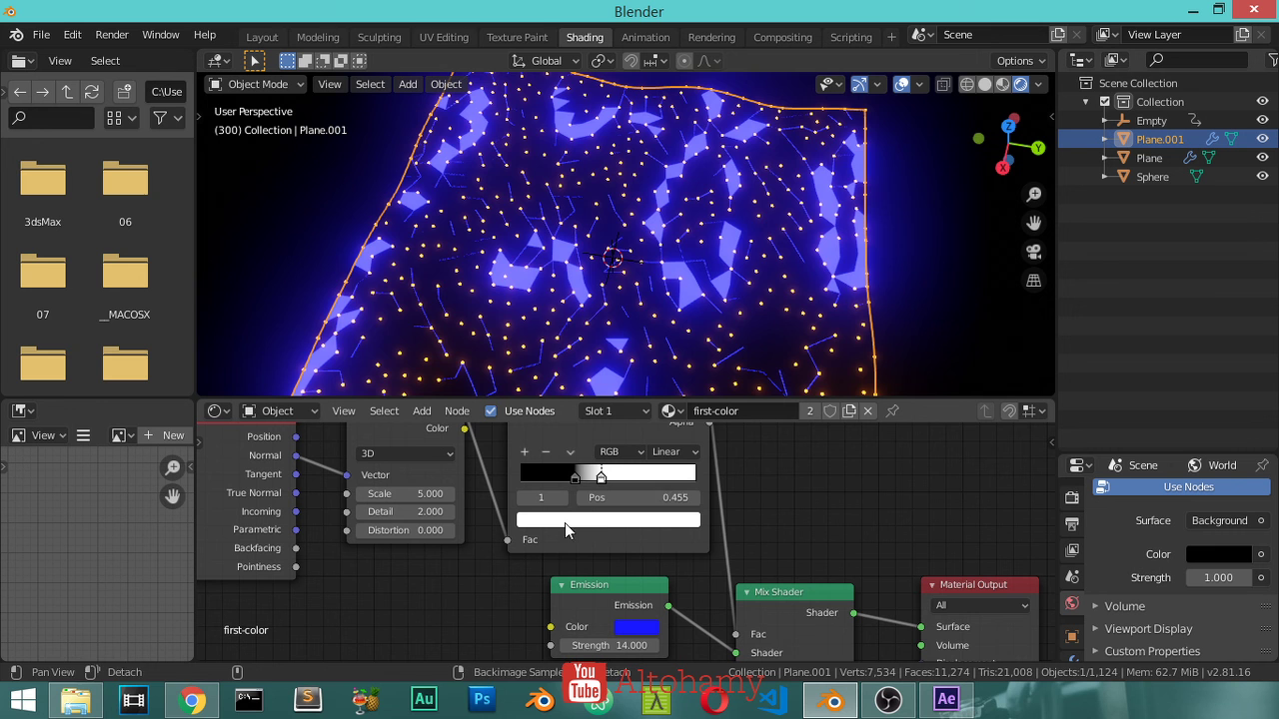
{"action": "left_click_drag", "start_coordinate": [601, 478], "coordinate": [615, 477]}
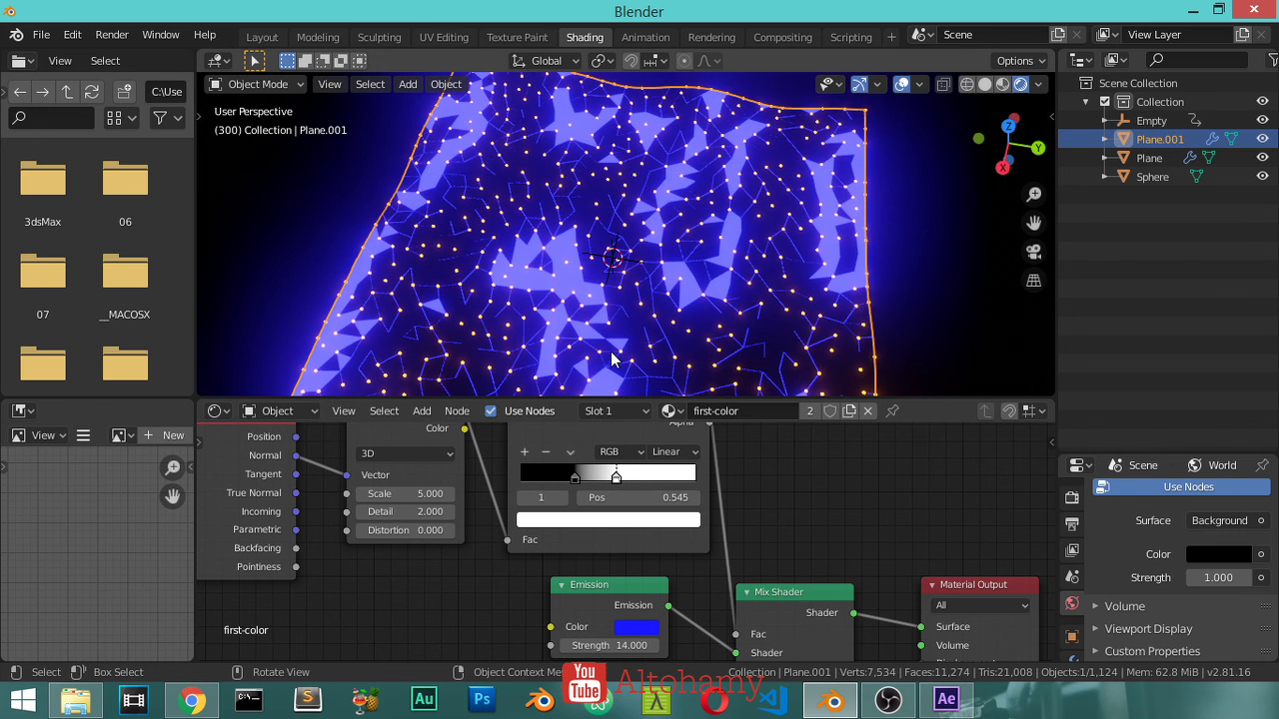
{"action": "key", "text": "space"}
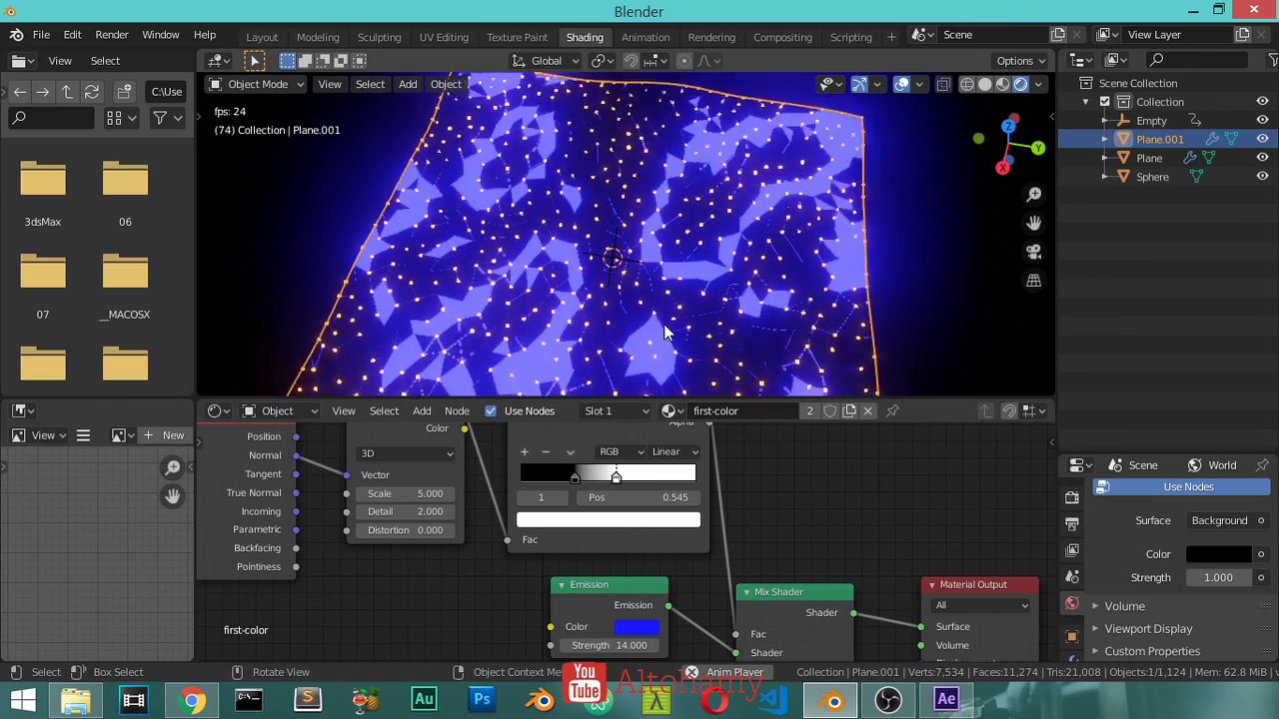
Raise the Plane's Wireframe modifier thickness to 0.018 m, then deselect the Plane
{"action": "left_click", "coordinate": [1149, 158]}
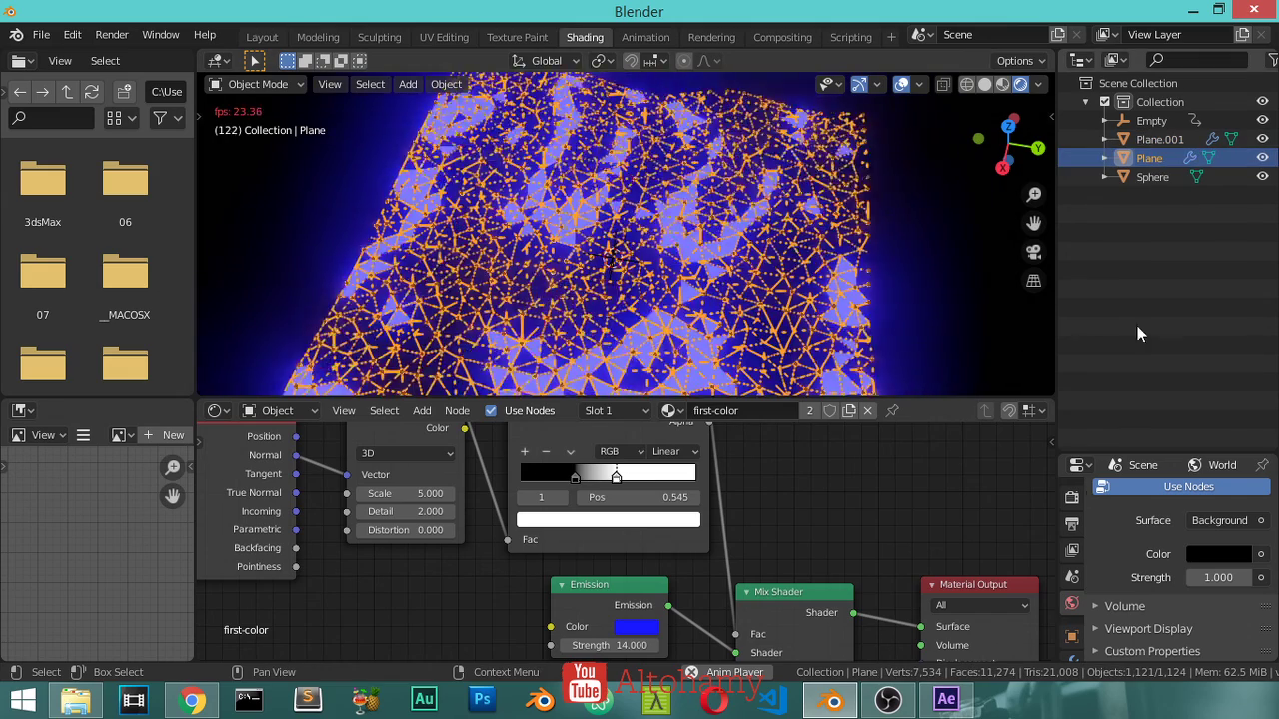
{"action": "left_click", "coordinate": [1074, 515]}
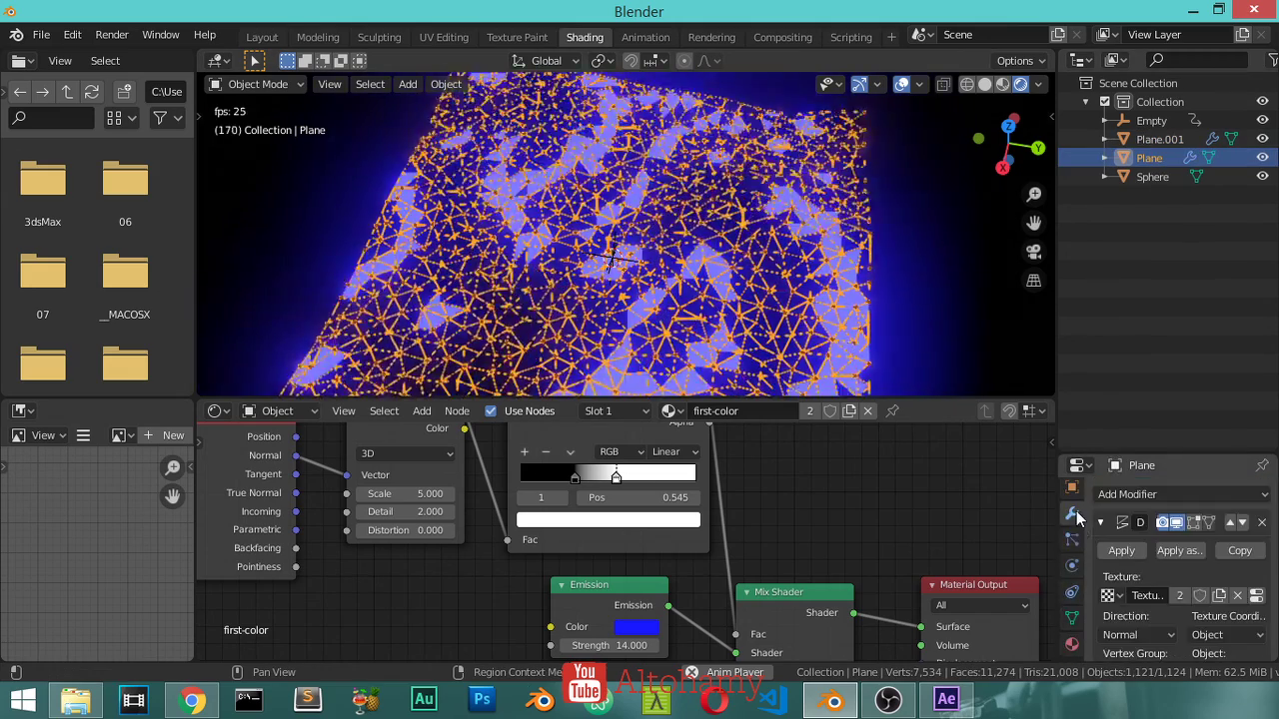
{"action": "scroll", "coordinate": [1137, 618], "scroll_direction": "down", "scroll_amount": 3}
{"action": "scroll", "coordinate": [1156, 604], "scroll_direction": "down", "scroll_amount": 3}
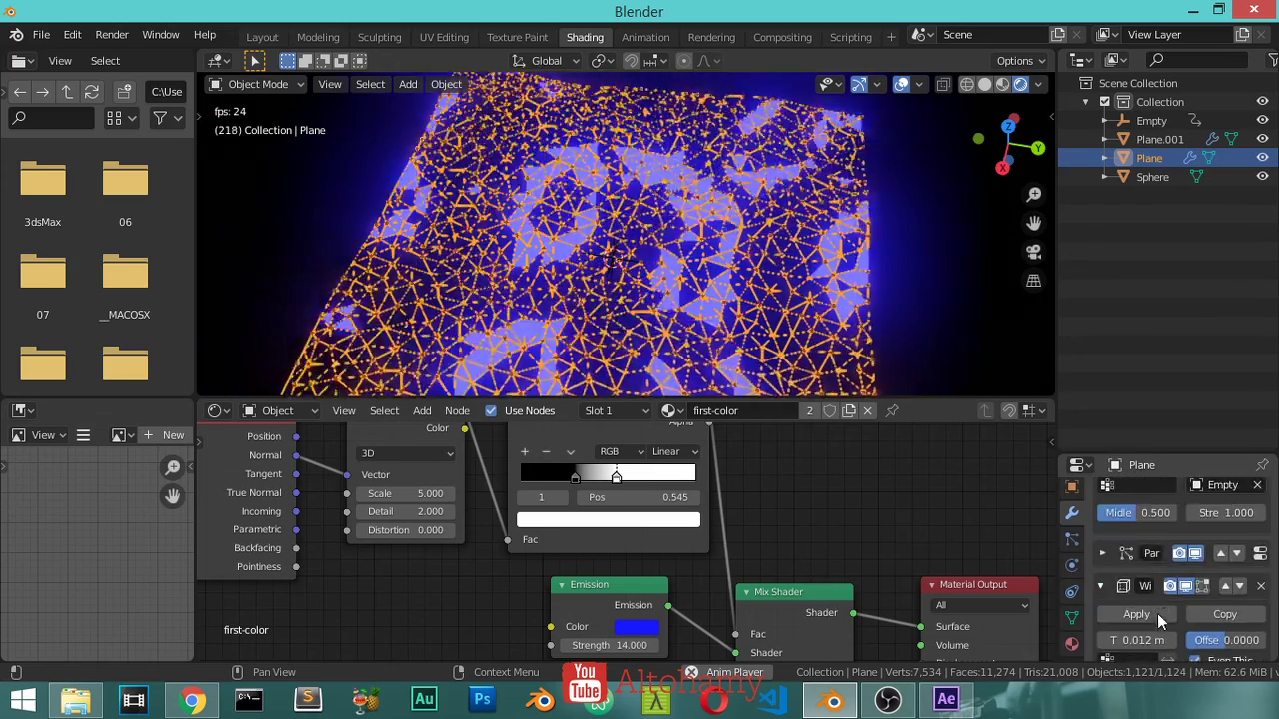
{"action": "scroll", "coordinate": [1157, 613], "scroll_direction": "down", "scroll_amount": 3}
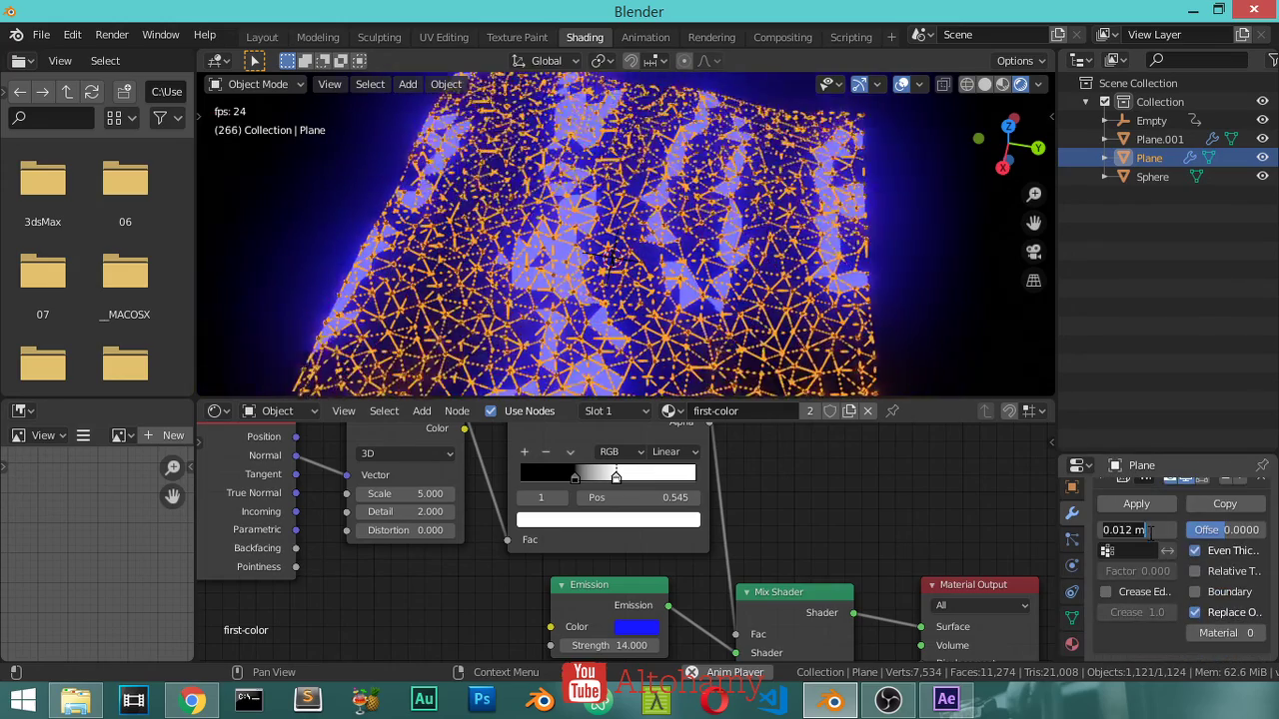
{"action": "type", "text": "0.02"}
{"action": "key", "text": "Return"}
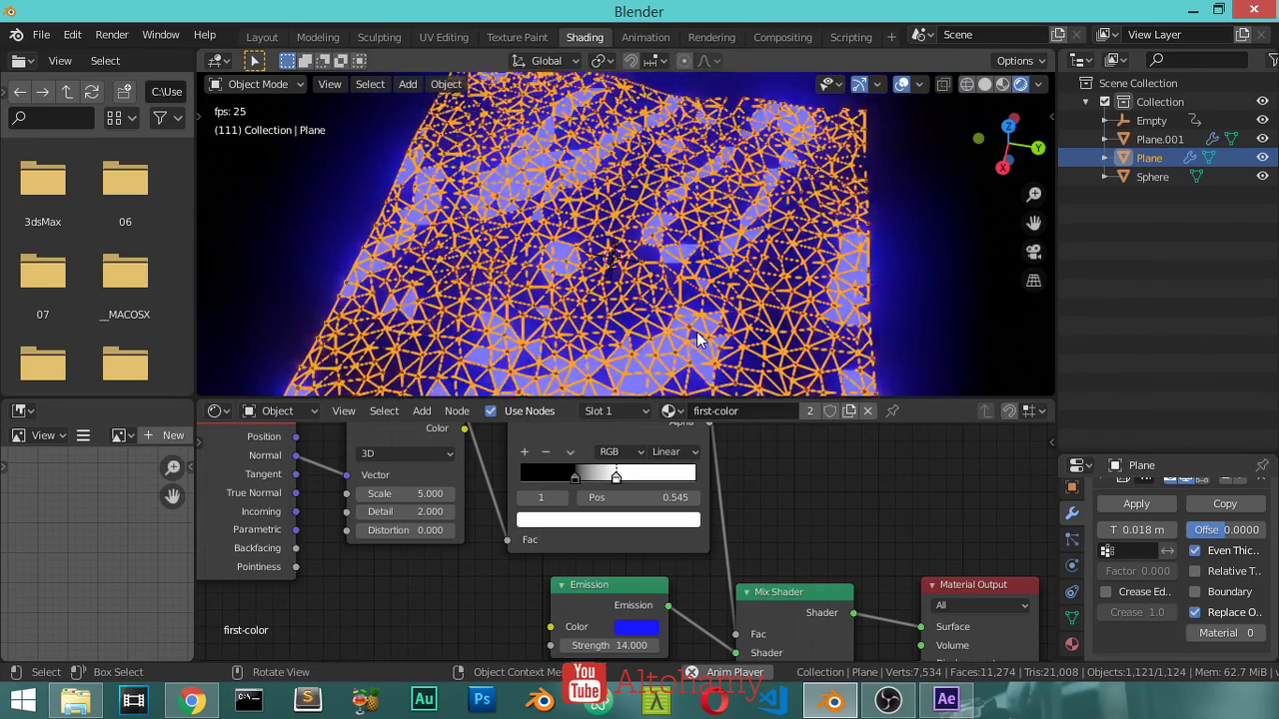
{"action": "key", "text": "alt+a"}
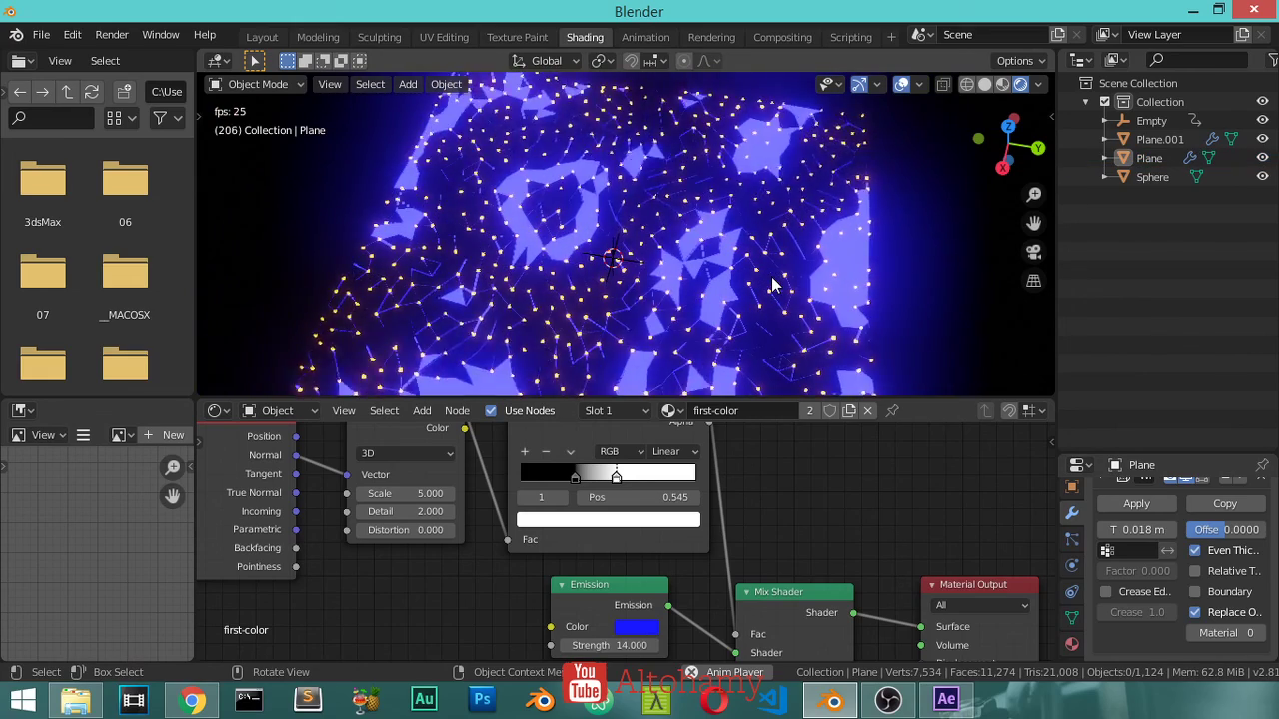
{"action": "middle_click_drag", "start_coordinate": [847, 497], "coordinate": [704, 554]}
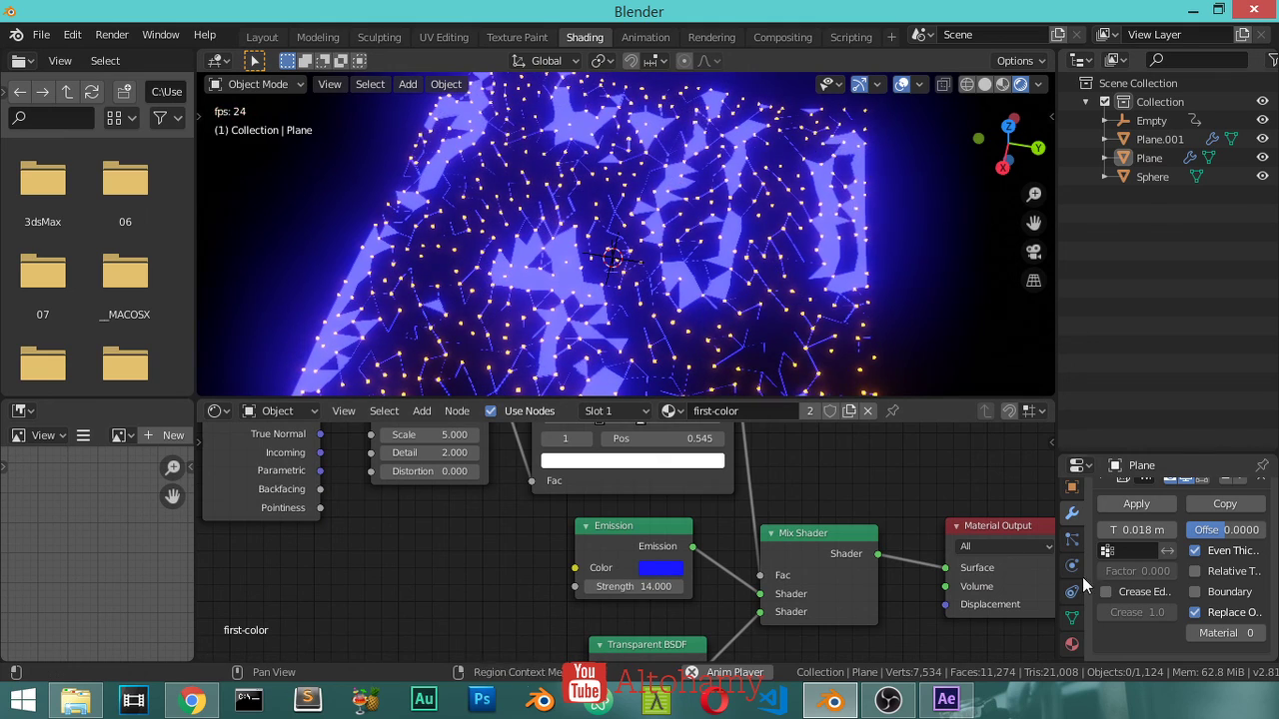
Make the Plane's material a separate single-user copy, first-color.002
{"action": "left_click", "coordinate": [1071, 606]}
{"action": "scroll", "coordinate": [1166, 536], "scroll_direction": "up", "scroll_amount": 5}
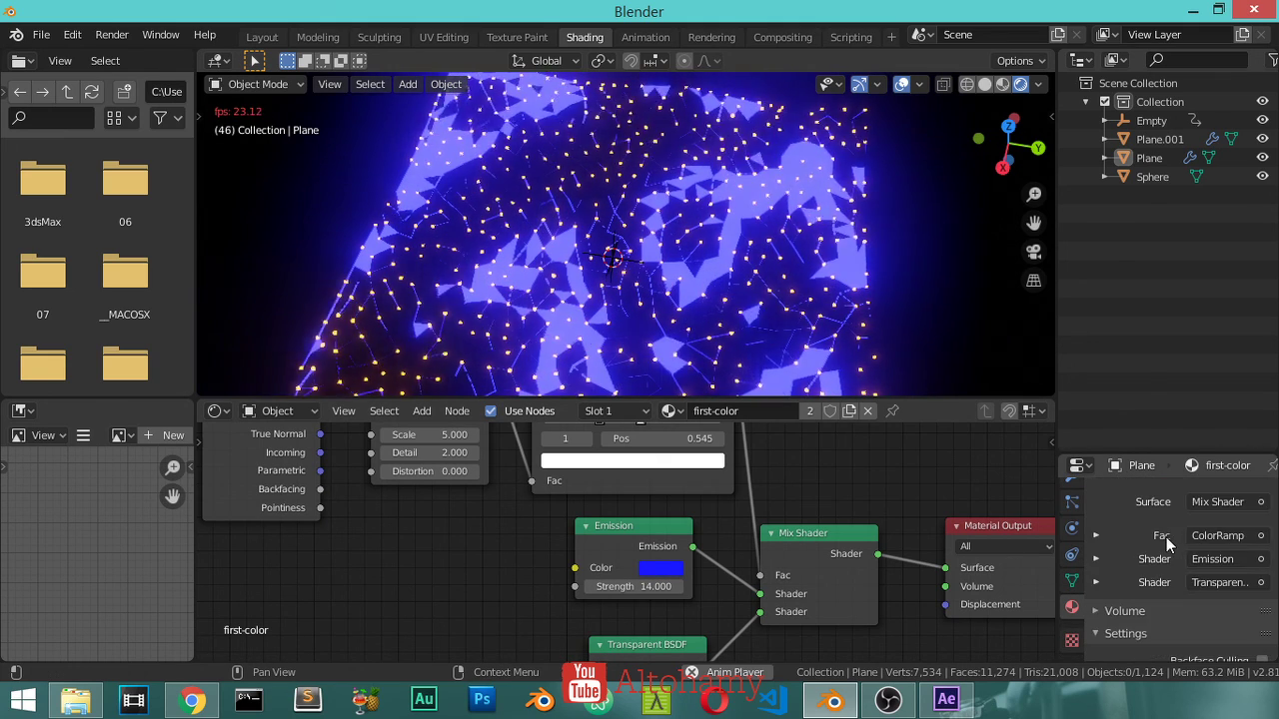
{"action": "scroll", "coordinate": [1165, 536], "scroll_direction": "up", "scroll_amount": 5}
{"action": "scroll", "coordinate": [1167, 560], "scroll_direction": "up", "scroll_amount": 5}
{"action": "scroll", "coordinate": [1168, 574], "scroll_direction": "up", "scroll_amount": 3}
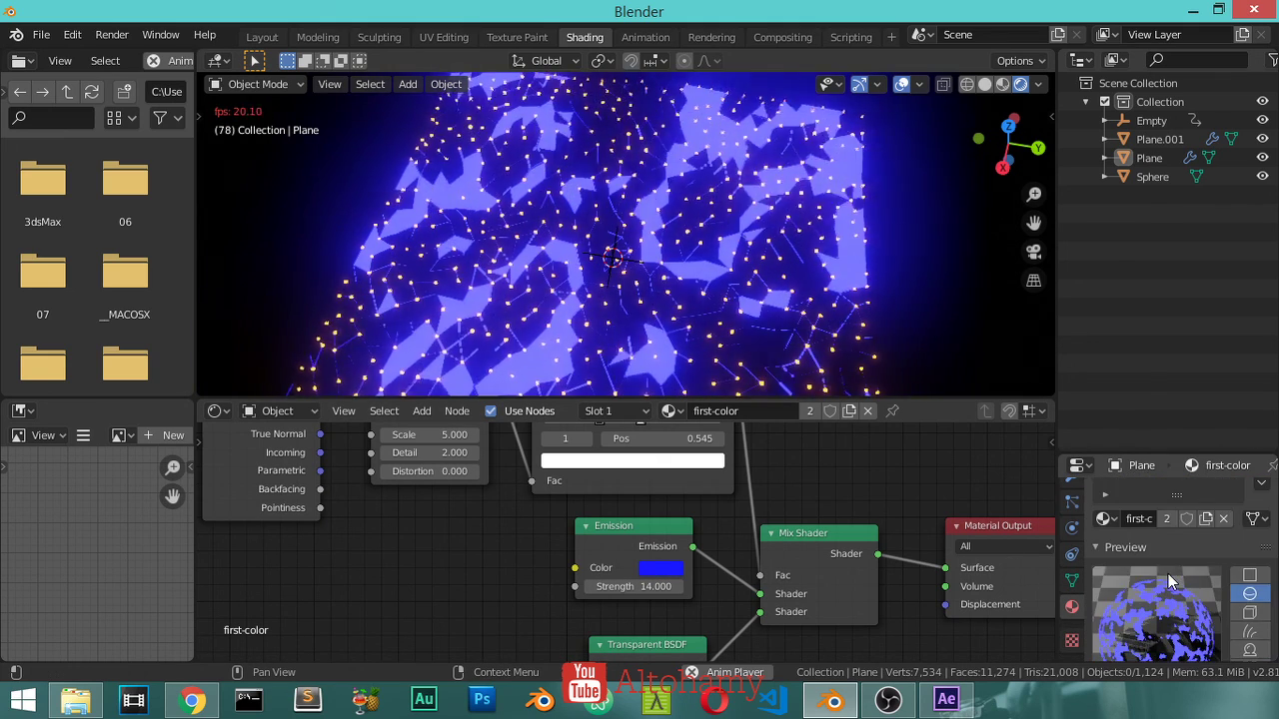
{"action": "left_click", "coordinate": [1164, 518]}
Change its emission colour to a slightly darker light cyan-blue
{"action": "left_click", "coordinate": [650, 567]}
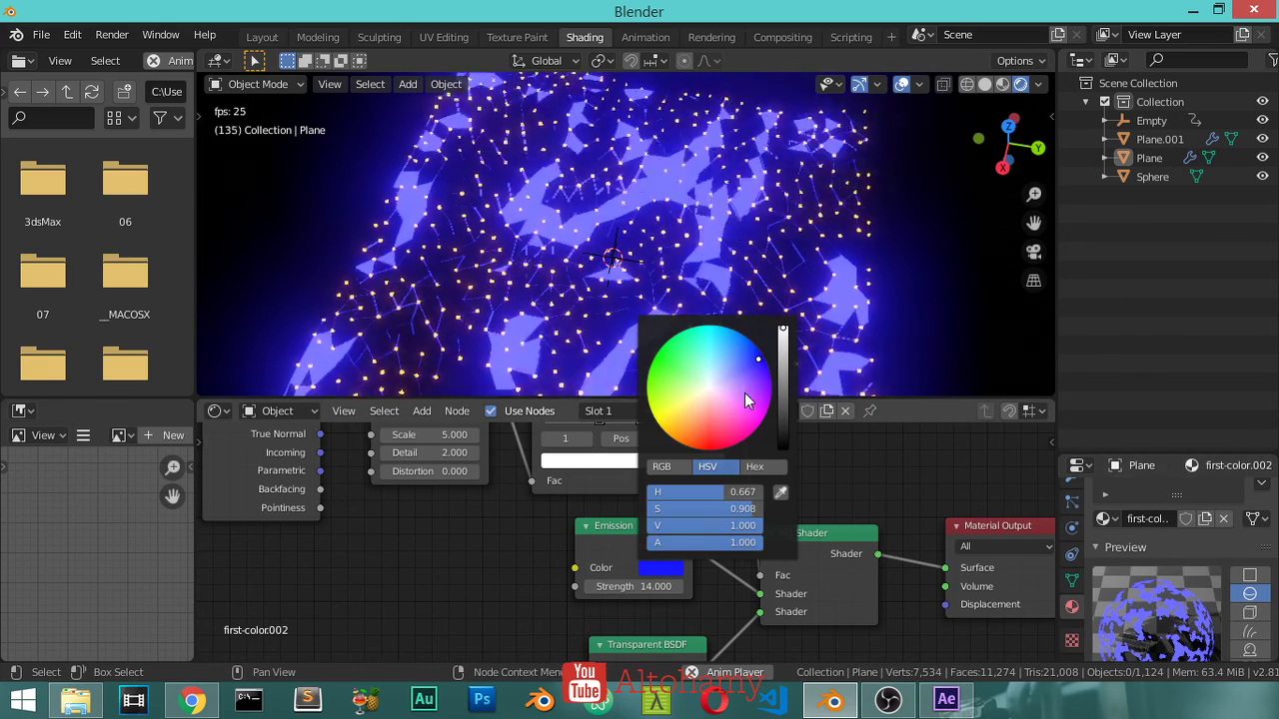
{"action": "left_click_drag", "start_coordinate": [719, 491], "coordinate": [699, 491]}
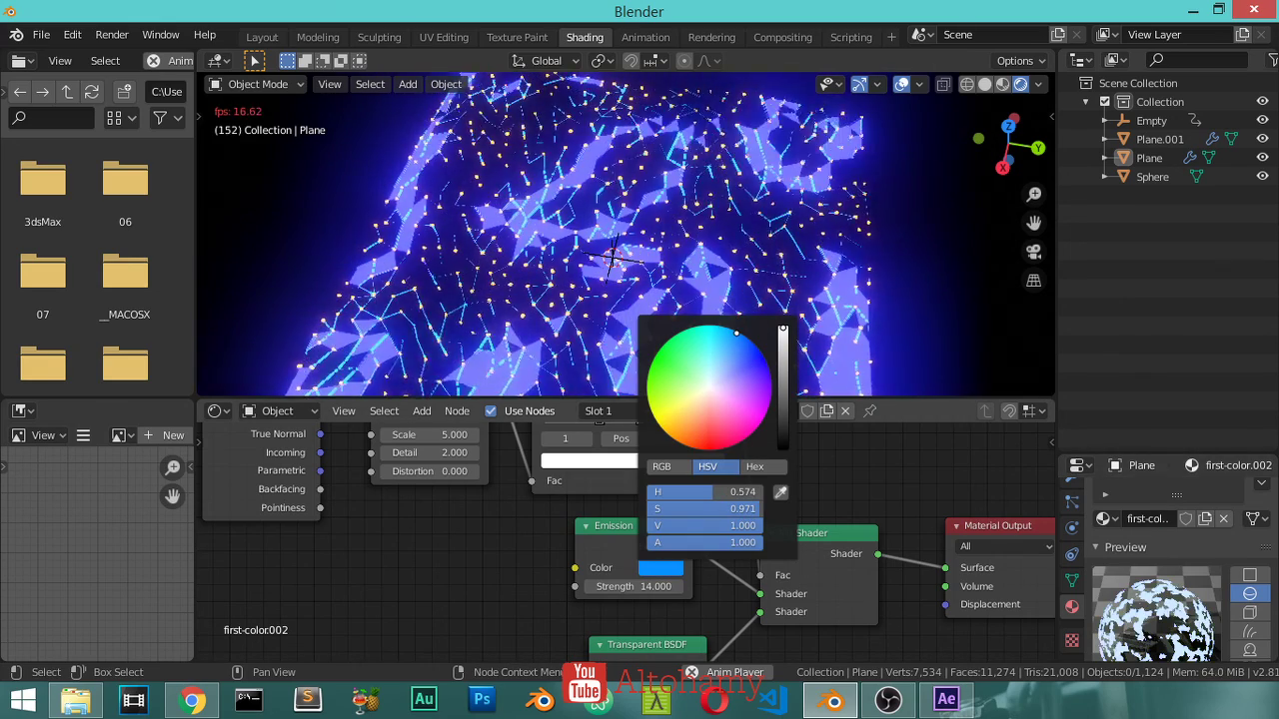
{"action": "left_click", "coordinate": [785, 347]}
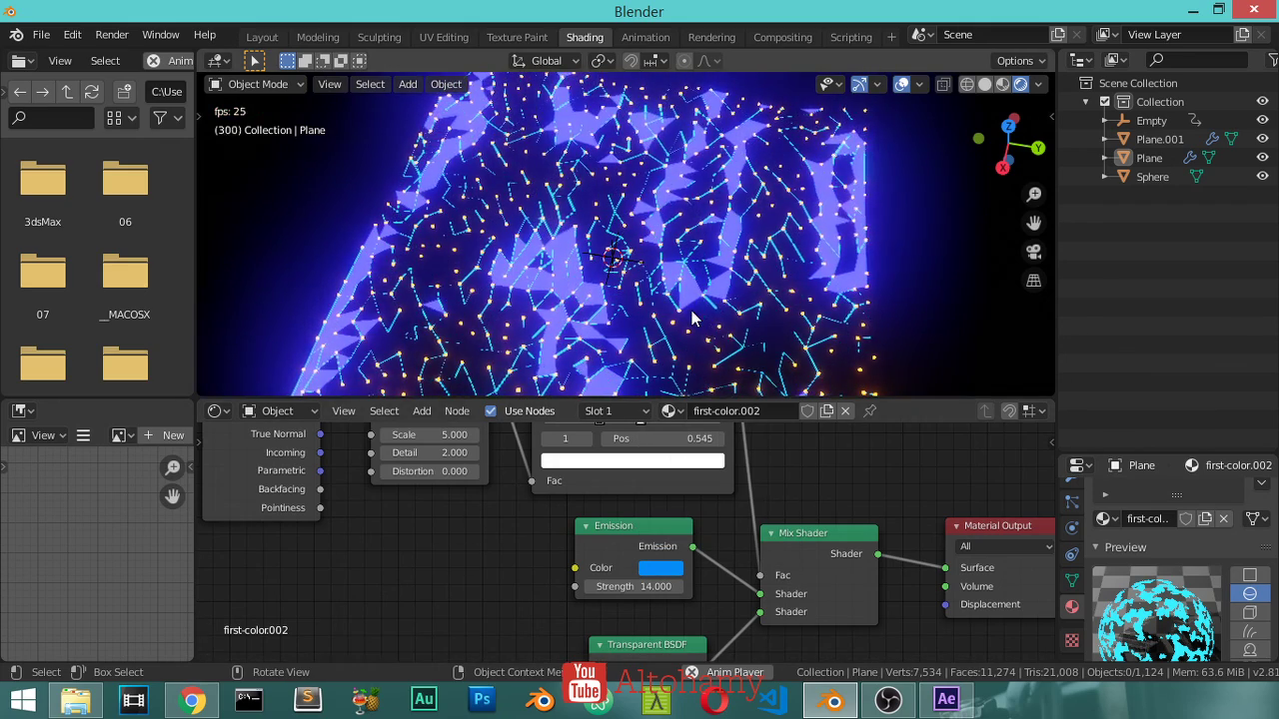
Switch the viewport to solid shading and a front view of the terrain
{"action": "key", "text": "z"}
{"action": "left_click", "coordinate": [835, 314]}
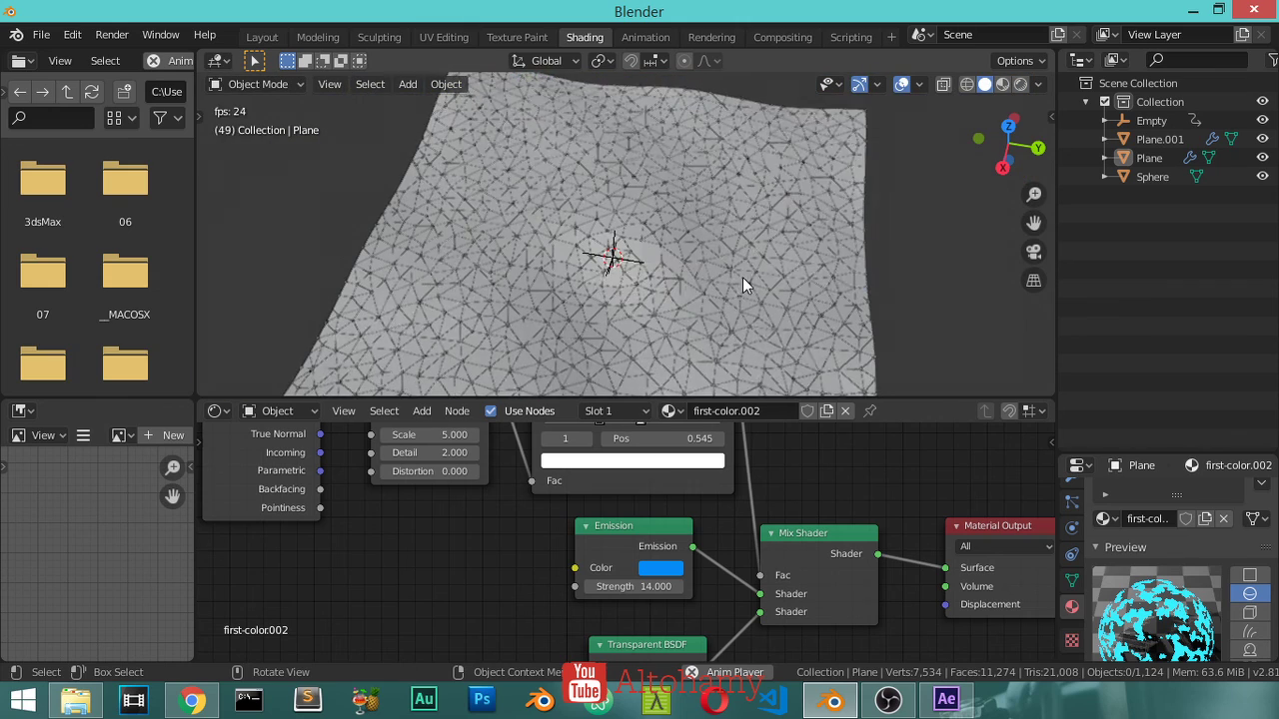
{"action": "key", "text": "z"}
{"action": "left_click", "coordinate": [865, 281]}
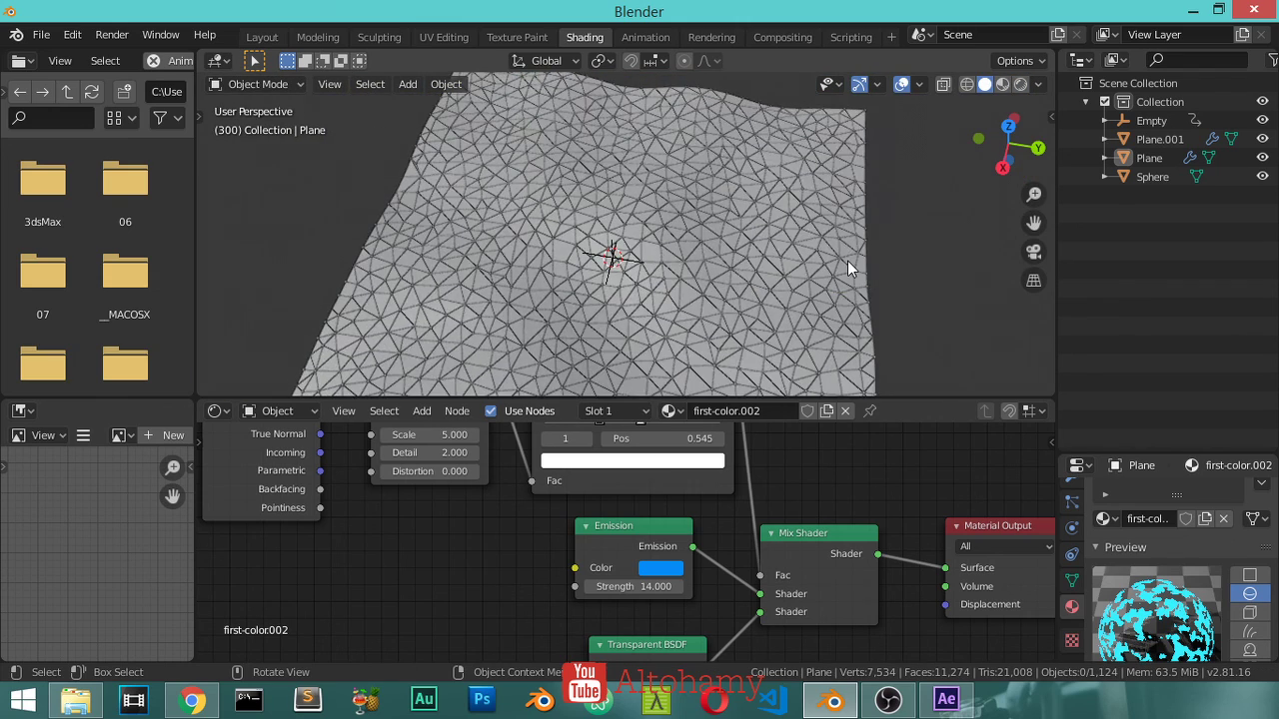
{"action": "key", "text": "KP_1"}
Add a new camera to the scene and edit its focal length
{"action": "key", "text": "shift+a"}
{"action": "mouse_move", "coordinate": [621, 222]}
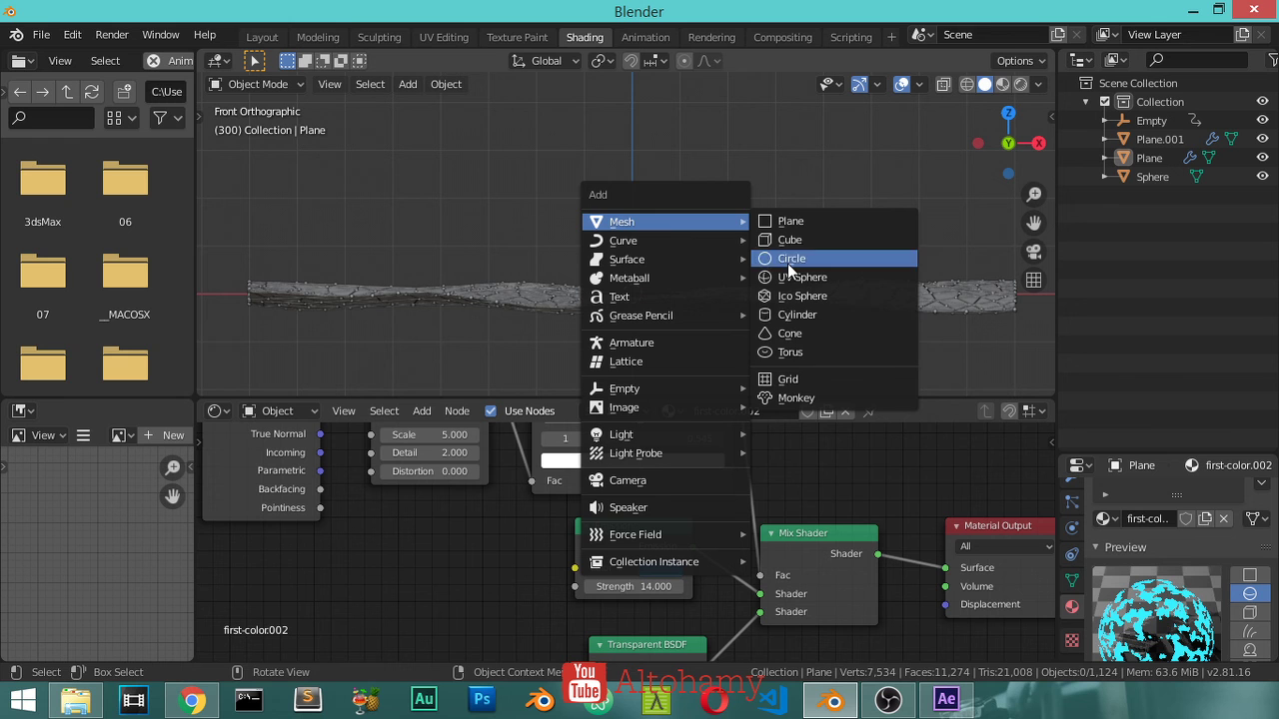
{"action": "mouse_move", "coordinate": [664, 435]}
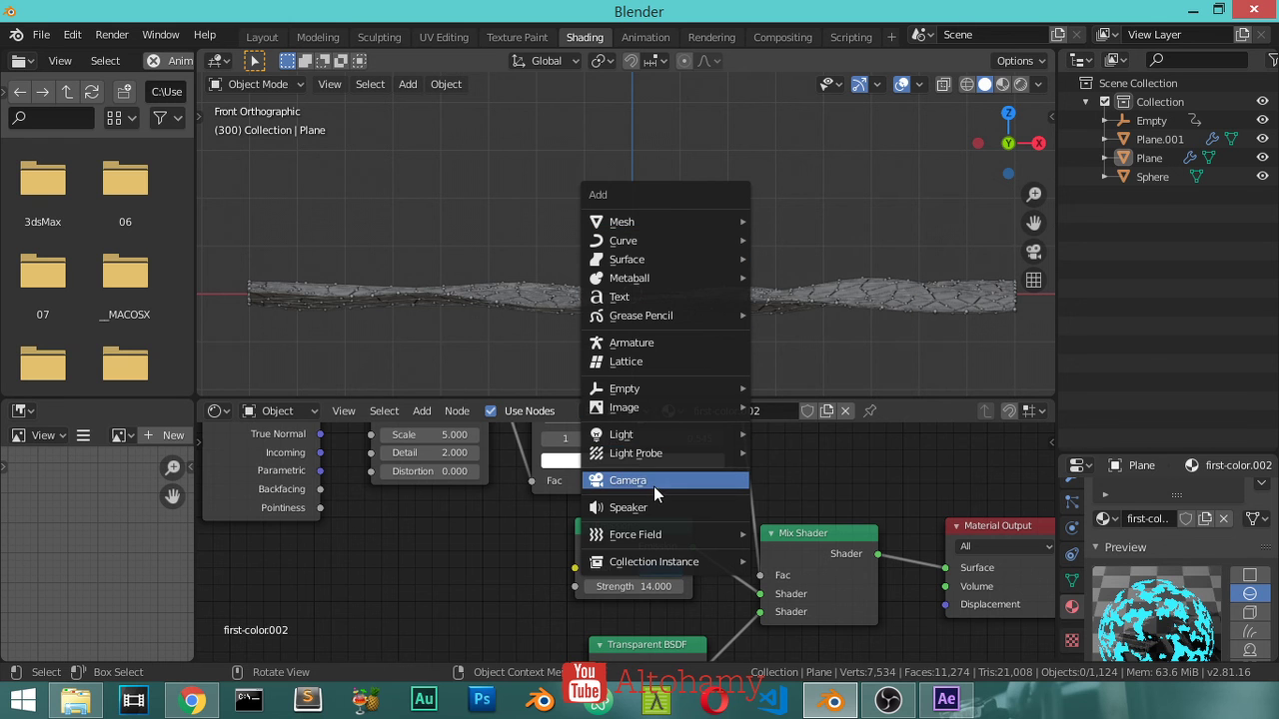
{"action": "left_click", "coordinate": [653, 486]}
{"action": "scroll", "coordinate": [1135, 539], "scroll_direction": "down", "scroll_amount": 5}
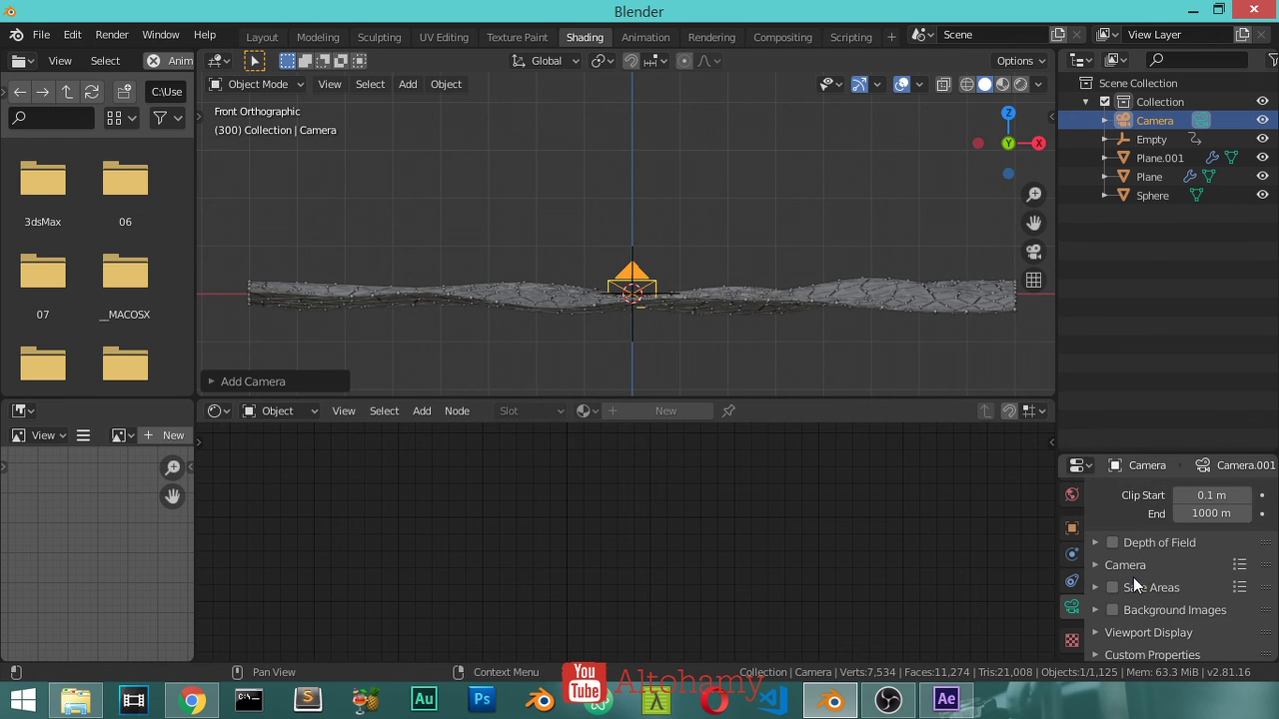
{"action": "scroll", "coordinate": [1132, 577], "scroll_direction": "up", "scroll_amount": 5}
{"action": "left_click", "coordinate": [1211, 583]}
{"action": "type", "text": "2"}
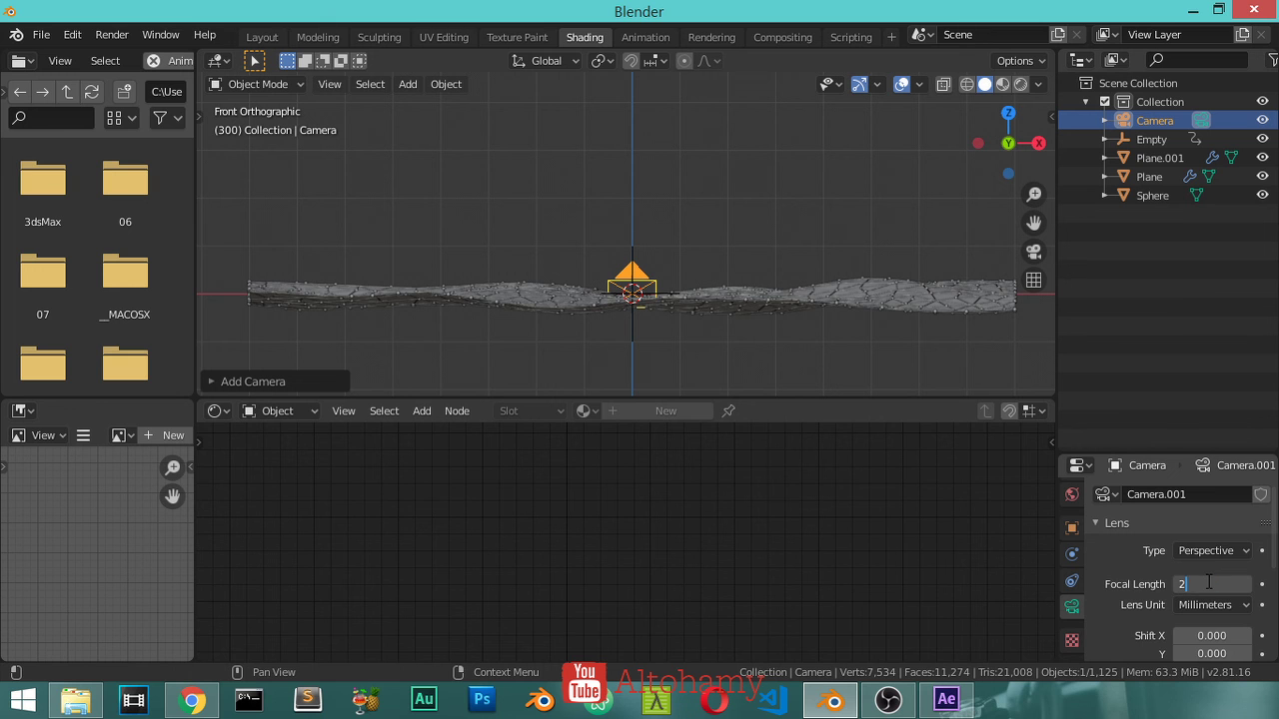
Enable camera depth of field focused on the Empty at F-Stop 1.0, viewing through the camera
{"action": "scroll", "coordinate": [1206, 583], "scroll_direction": "down", "scroll_amount": 5}
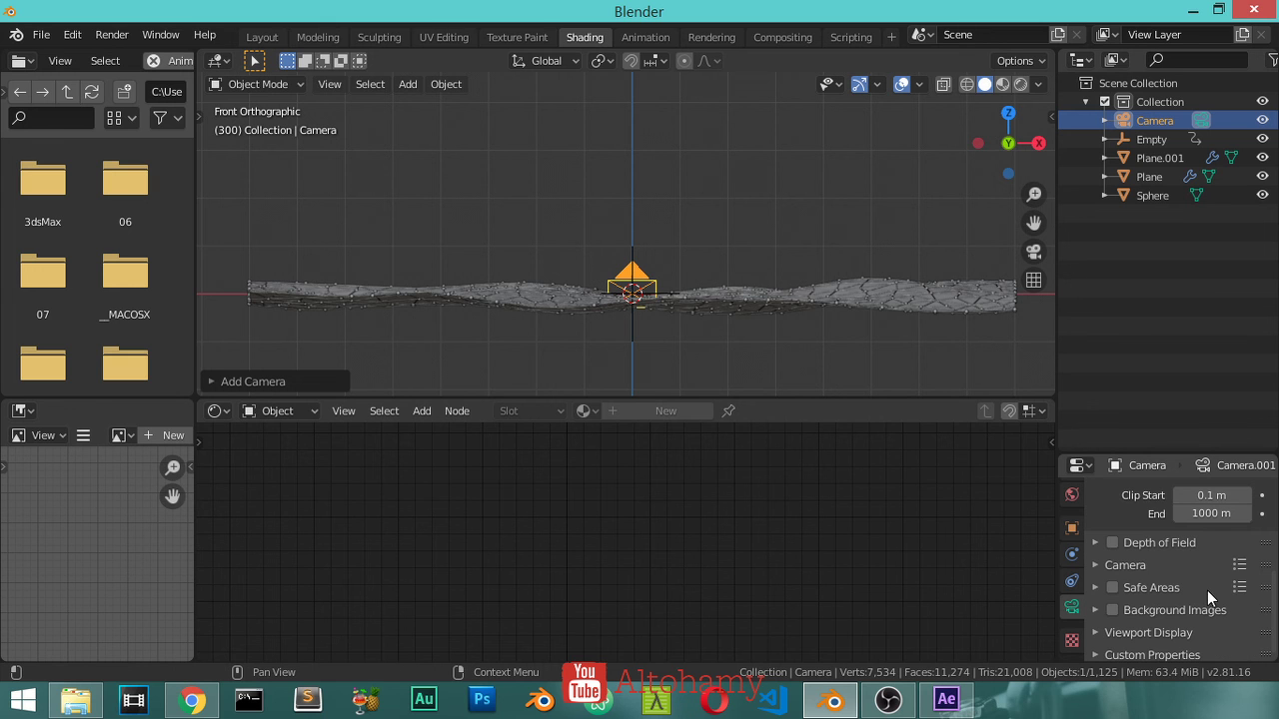
{"action": "left_click", "coordinate": [1113, 543]}
{"action": "left_click", "coordinate": [1093, 545]}
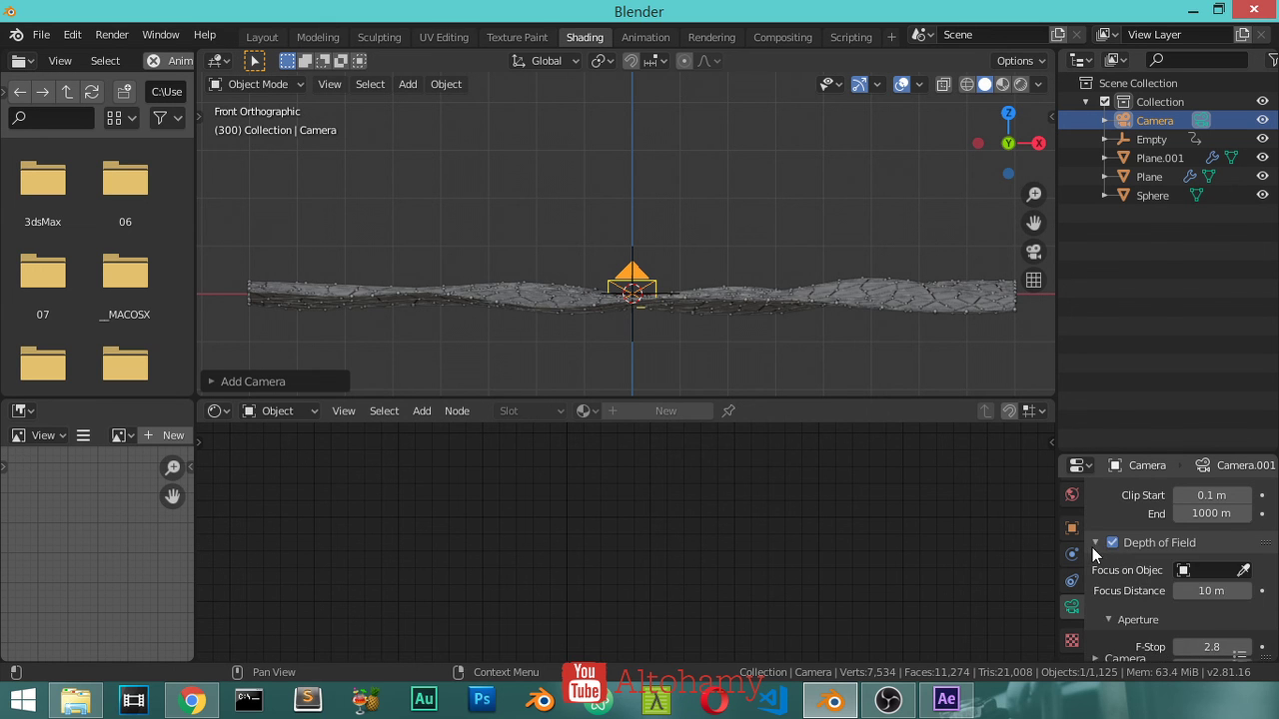
{"action": "left_click", "coordinate": [1217, 570]}
{"action": "left_click", "coordinate": [1109, 395]}
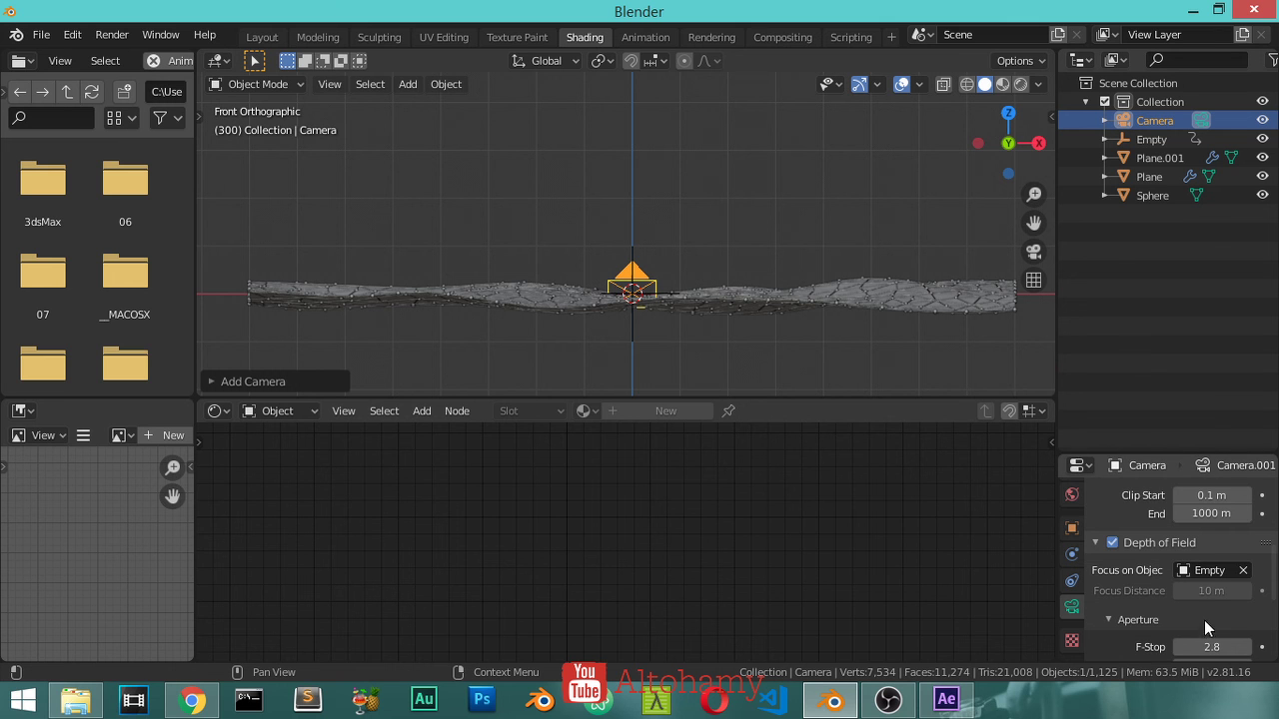
{"action": "type", "text": "1"}
{"action": "key", "text": "Return"}
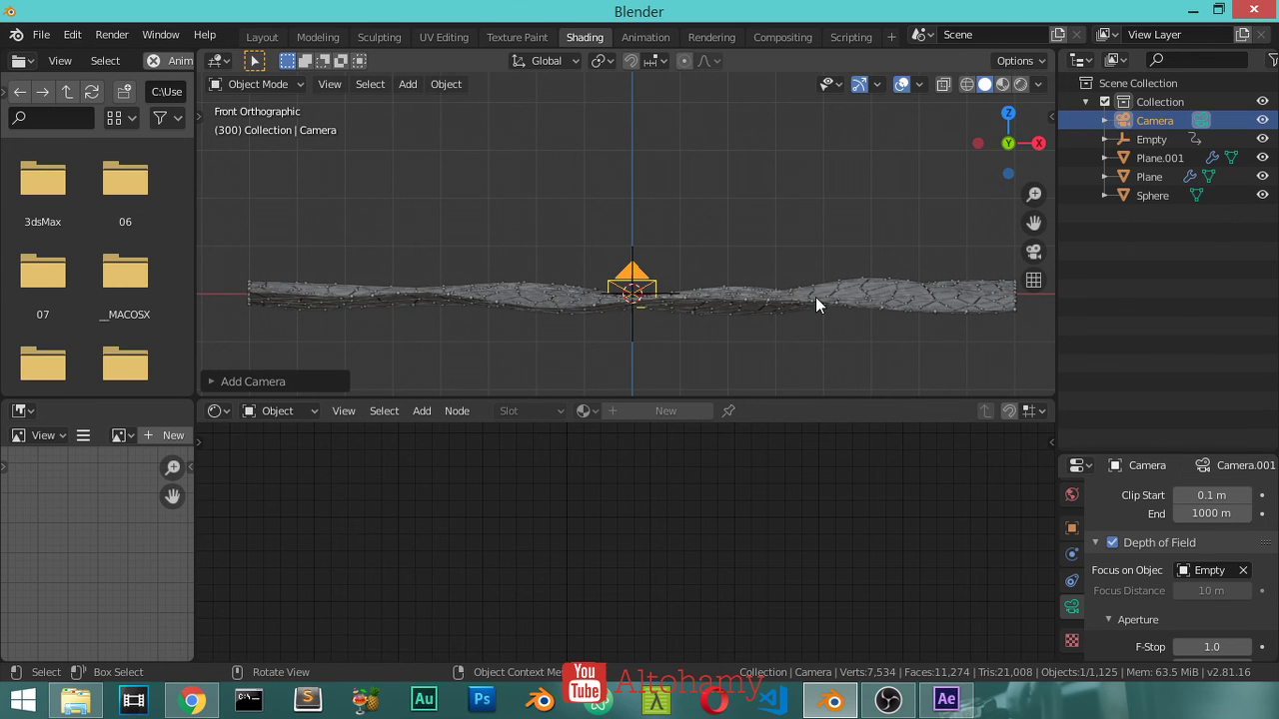
{"action": "key", "text": "KP_0"}
Lock the camera to the view, orbit, and tilt the camera around the Y axis
{"action": "key", "text": "n"}
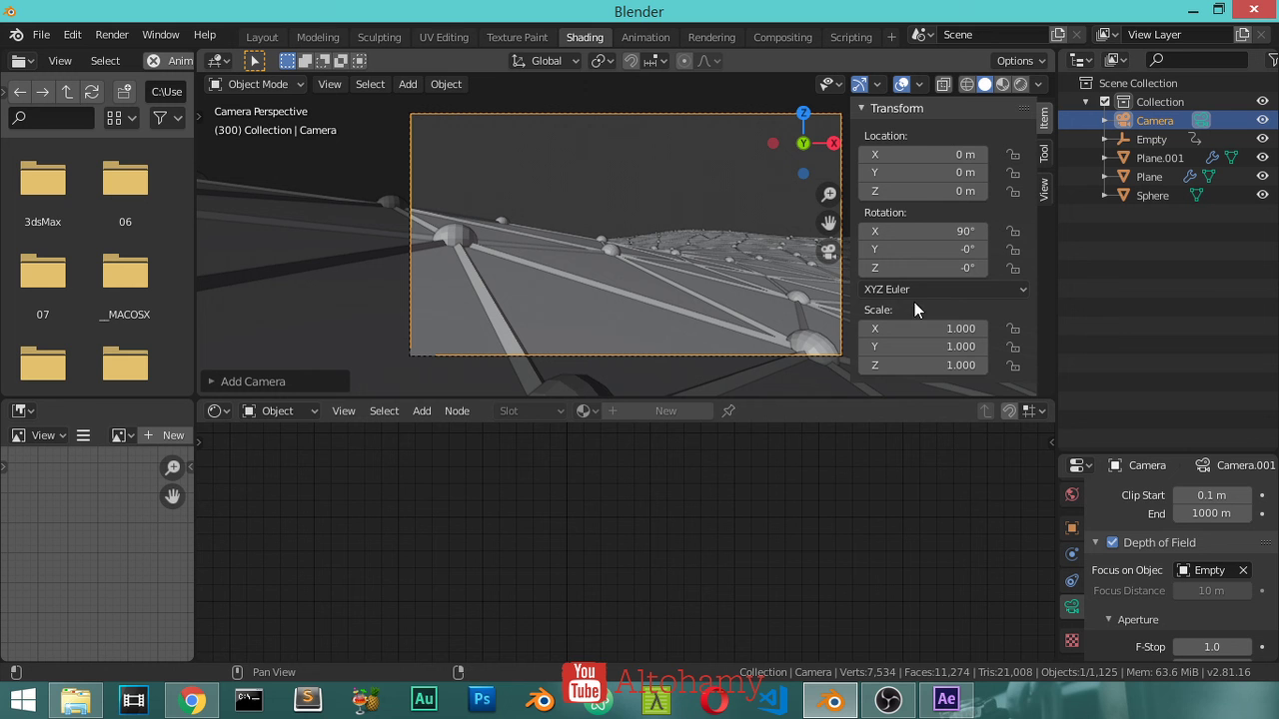
{"action": "left_click", "coordinate": [1043, 188]}
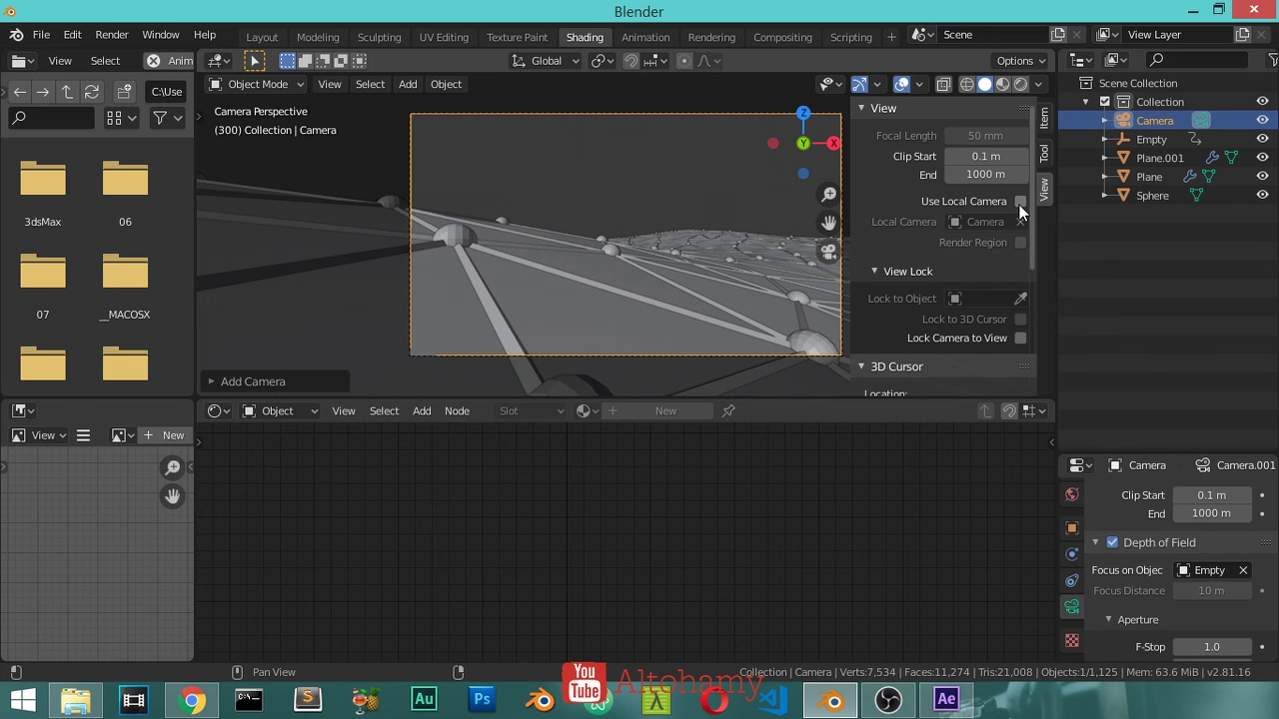
{"action": "left_click", "coordinate": [1020, 338]}
{"action": "key", "text": "n"}
{"action": "middle_click_drag", "start_coordinate": [675, 266], "coordinate": [676, 262]}
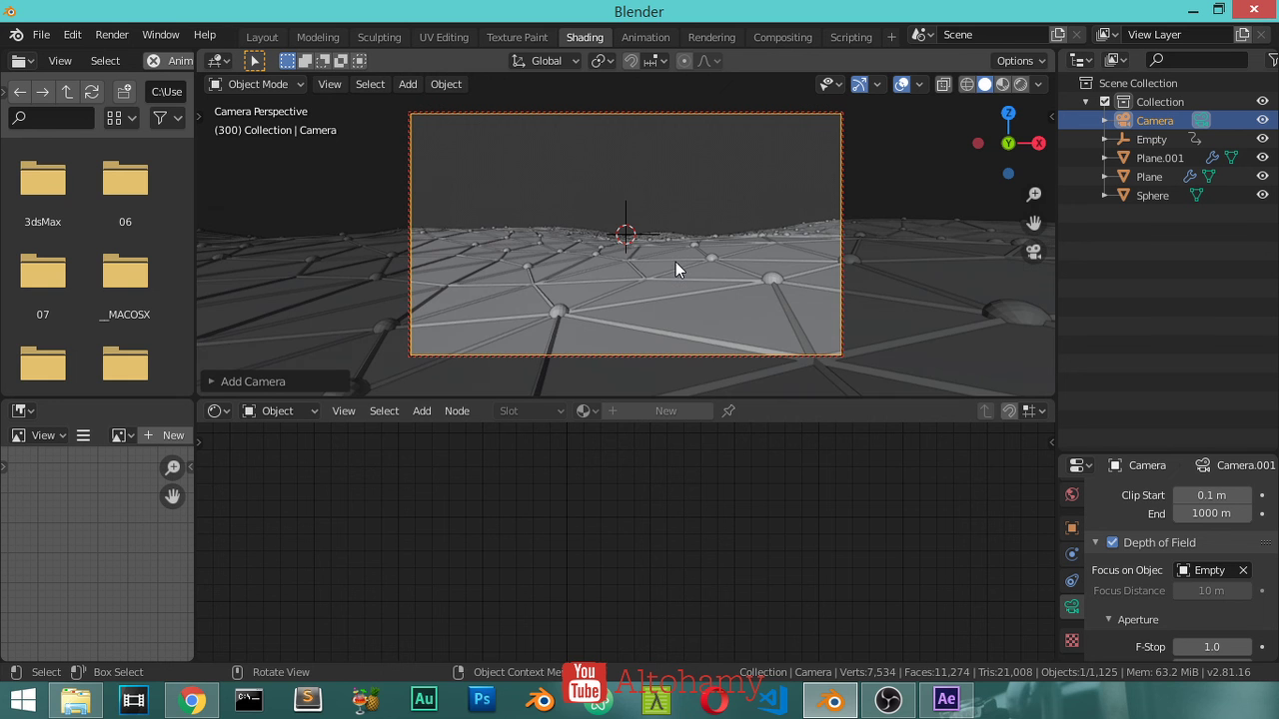
{"action": "key", "text": "r"}
{"action": "key", "text": "y"}
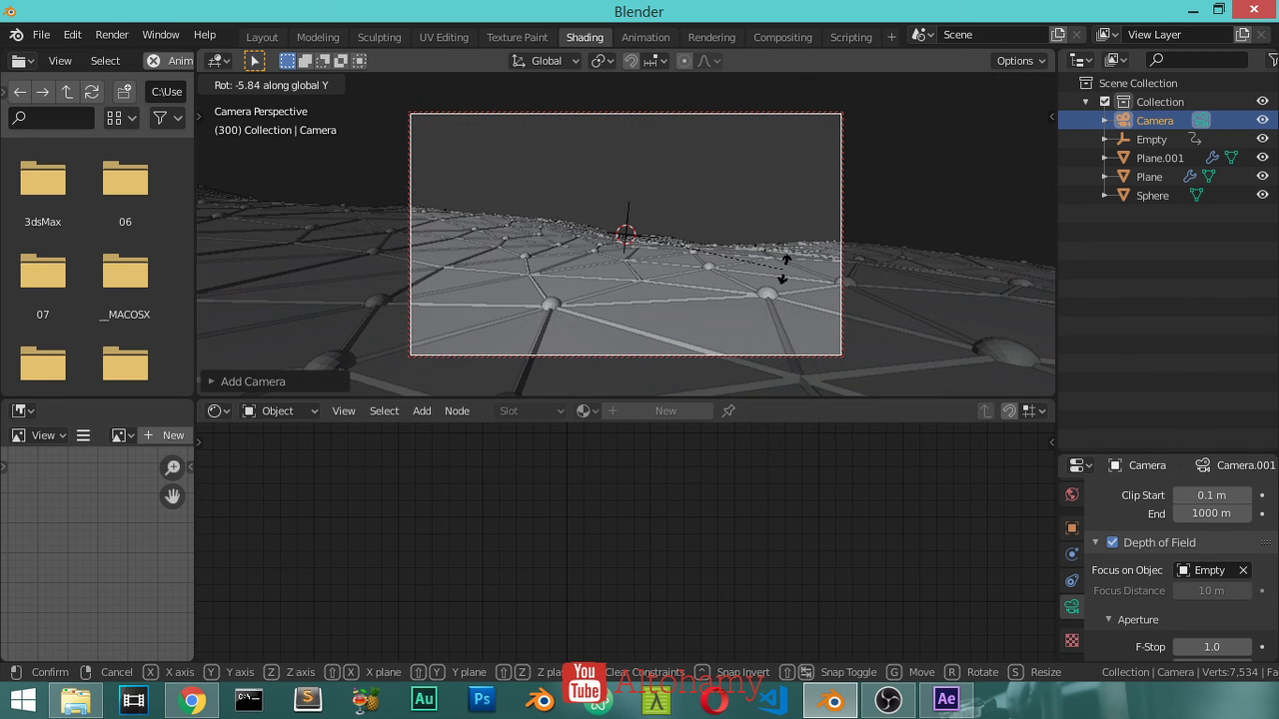
{"action": "left_click", "coordinate": [778, 207]}
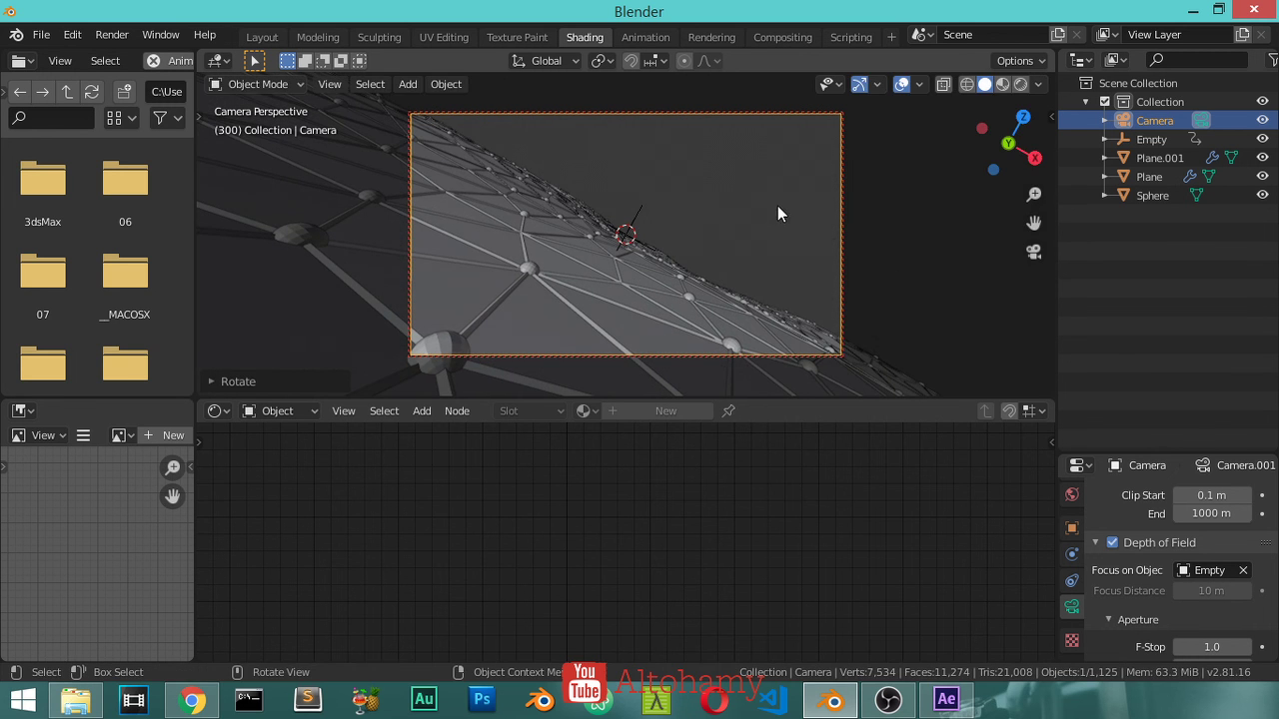
Preview the animation through the camera in rendered shading, then stop playback
{"action": "left_click", "coordinate": [1020, 85]}
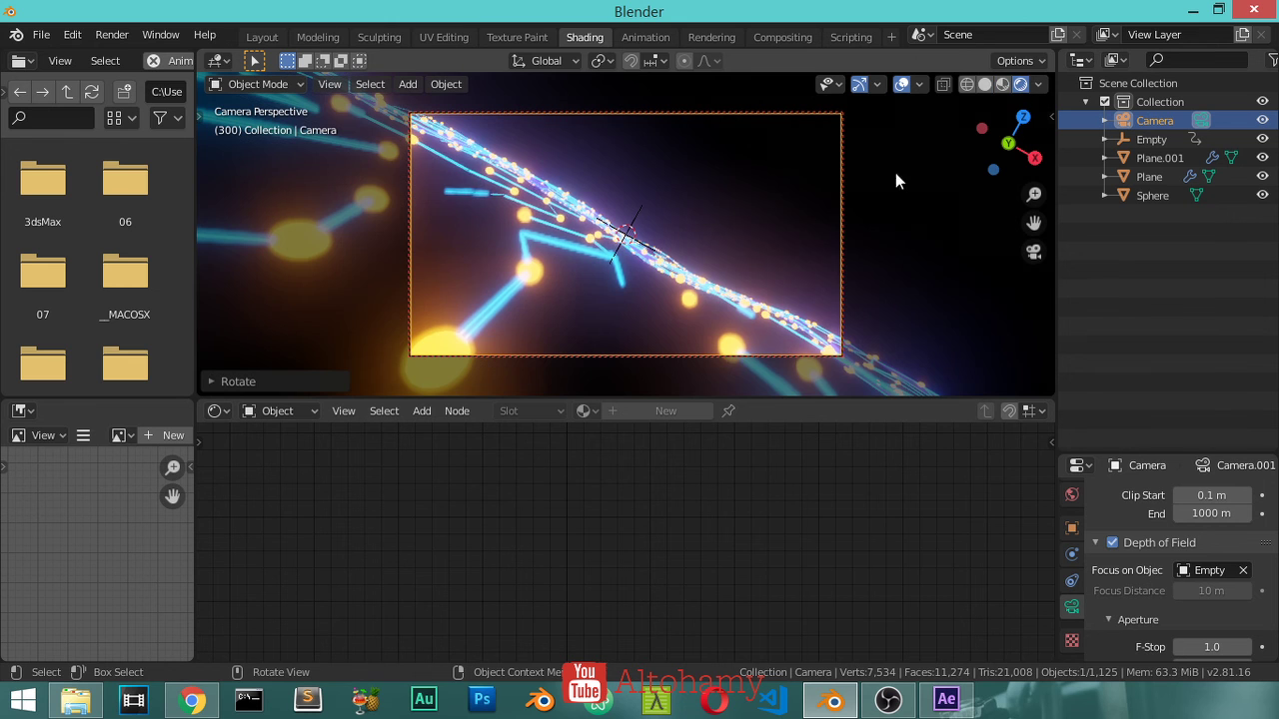
{"action": "left_click", "coordinate": [768, 260]}
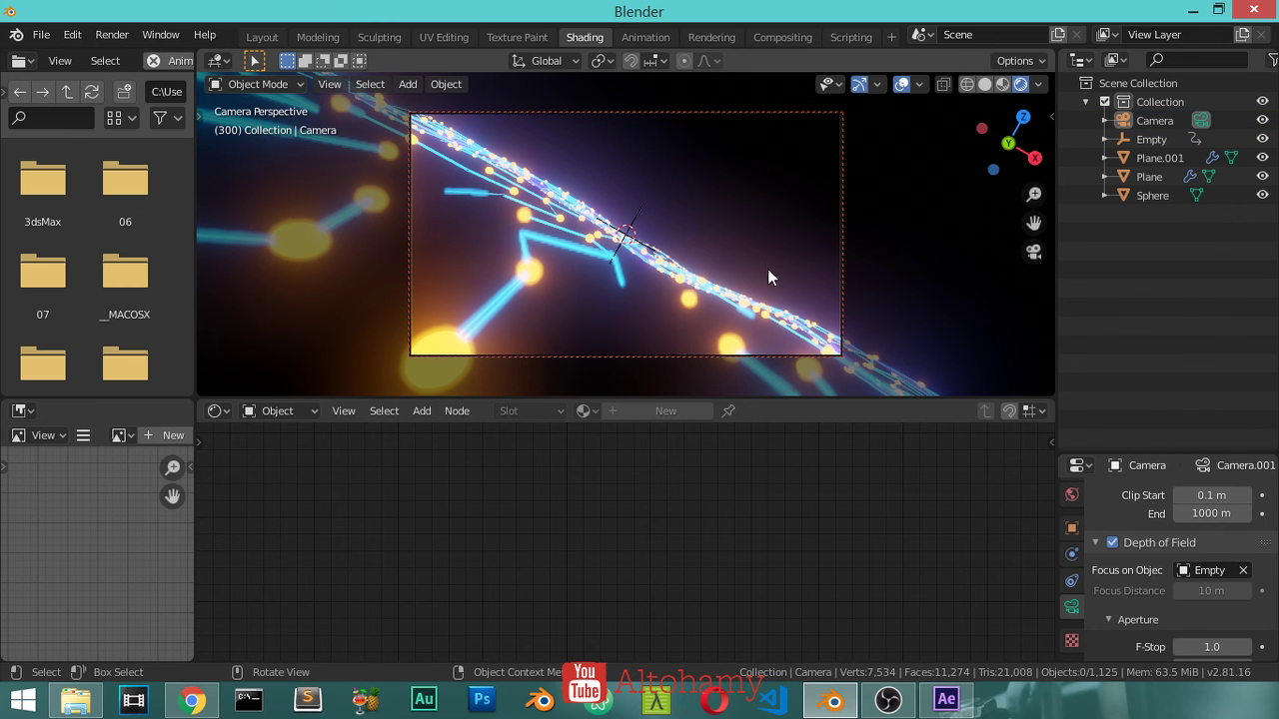
{"action": "key", "text": "space"}
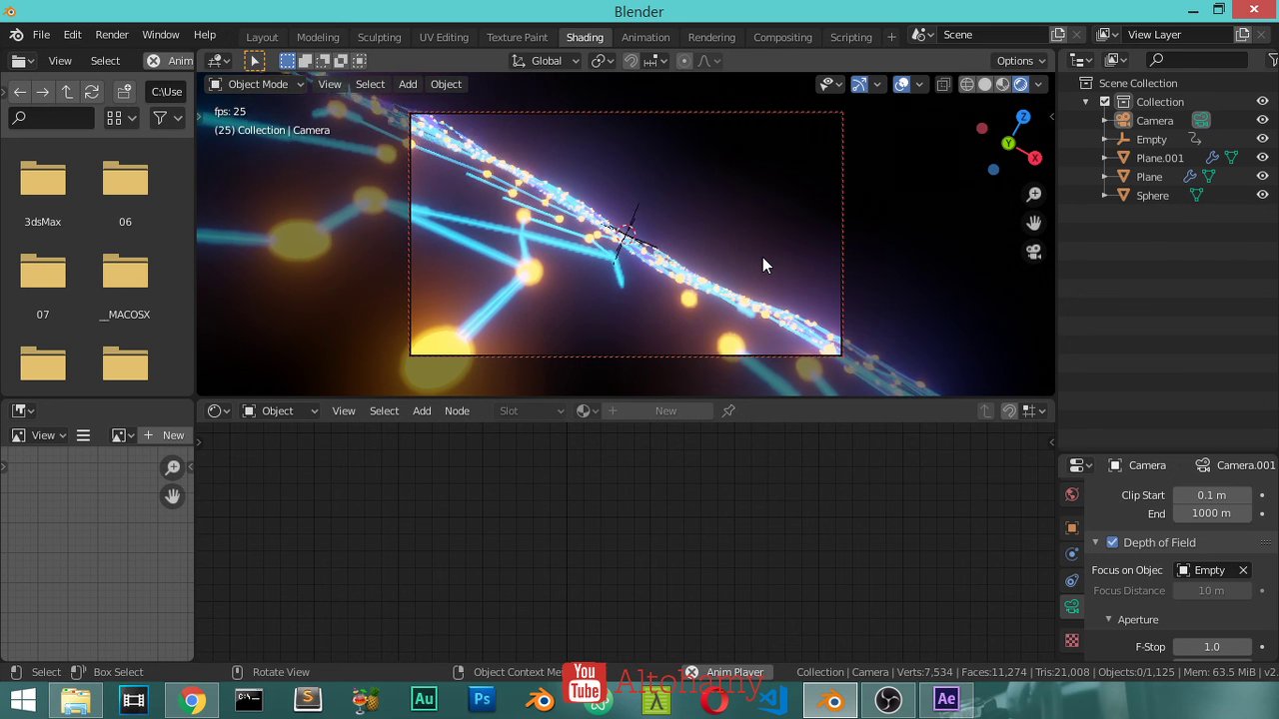
{"action": "key", "text": "Escape"}
Set the Empty's keyframes to linear interpolation in the Layout workspace's Graph Editor
{"action": "left_click", "coordinate": [1131, 141]}
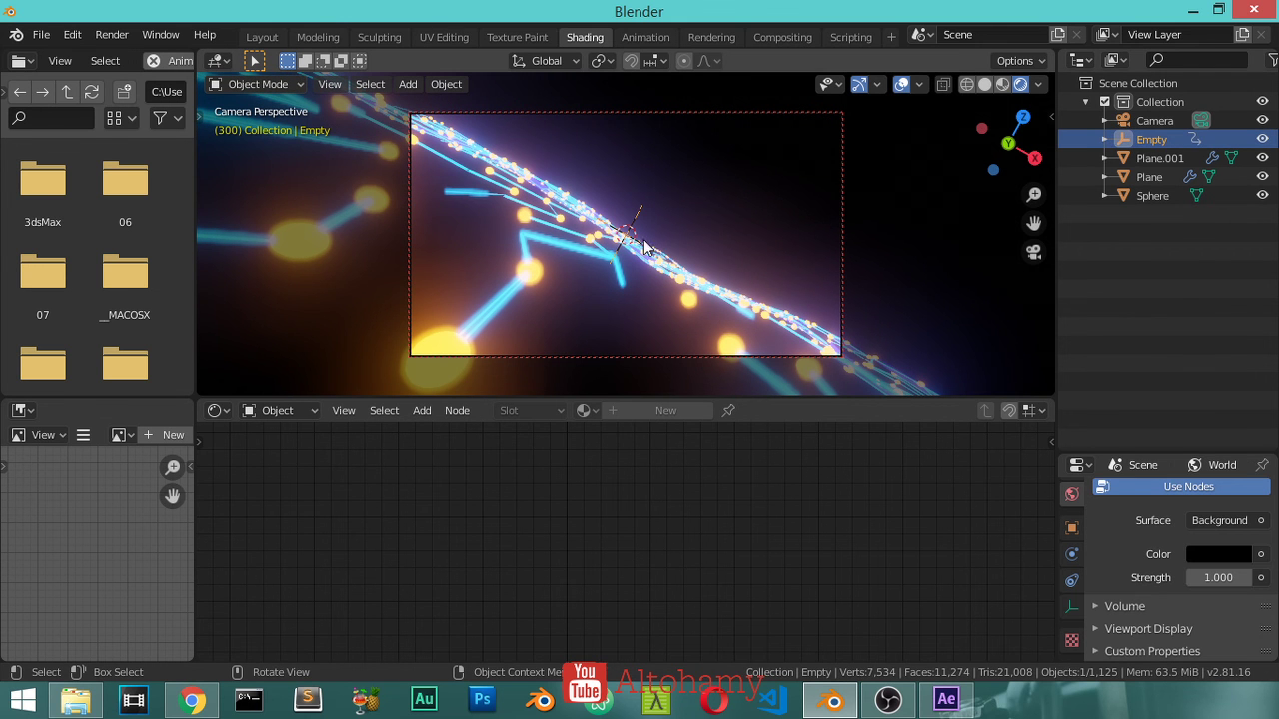
{"action": "left_click", "coordinate": [33, 62]}
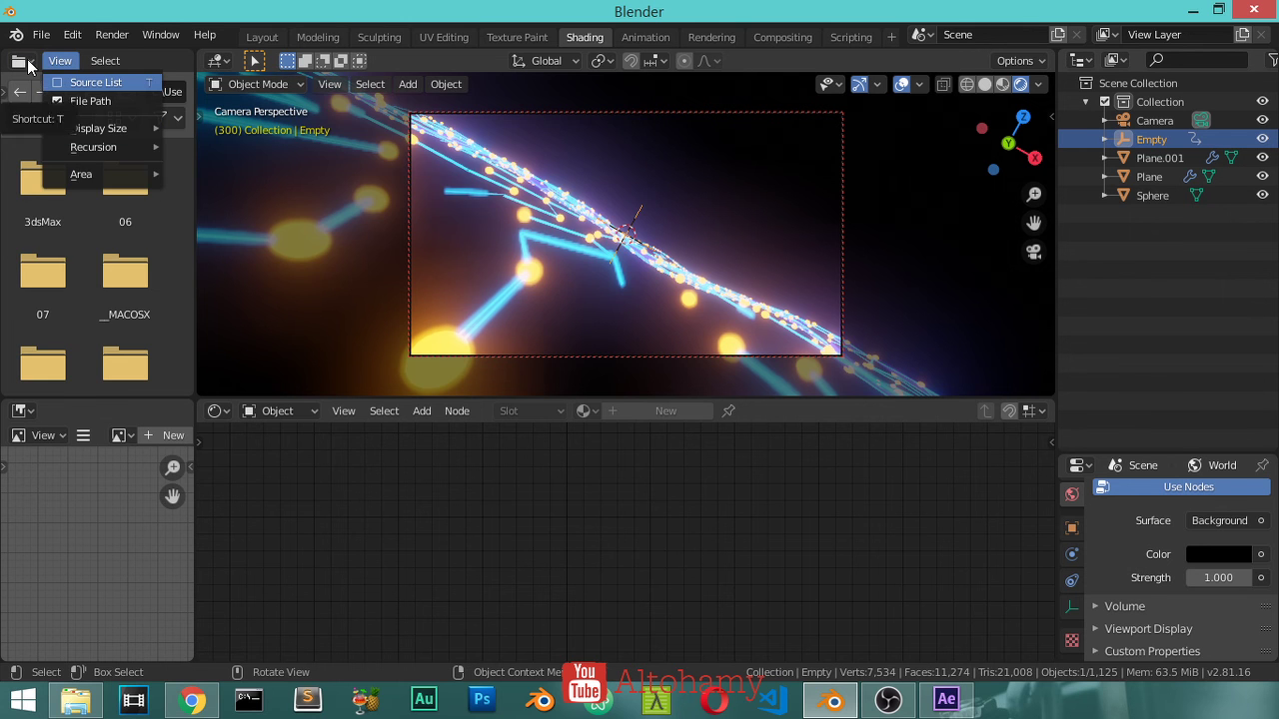
{"action": "left_click", "coordinate": [262, 37]}
{"action": "left_click", "coordinate": [24, 63]}
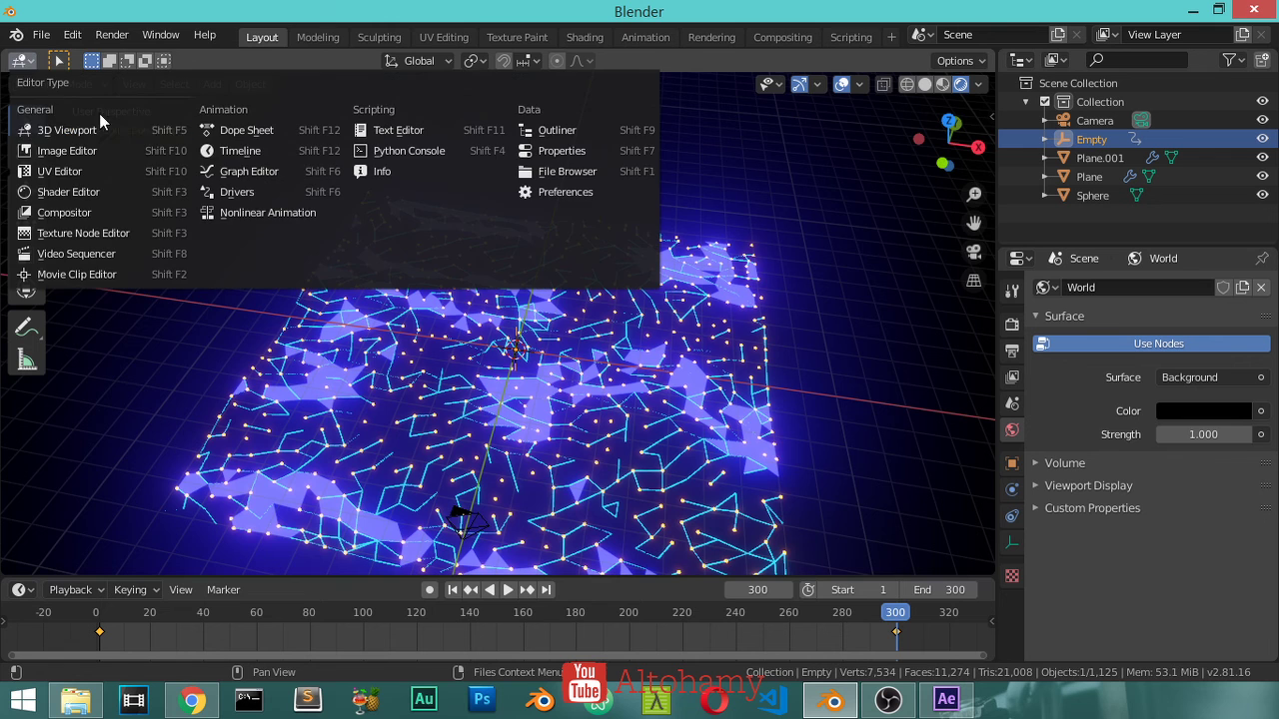
{"action": "left_click", "coordinate": [257, 171]}
{"action": "key", "text": "t"}
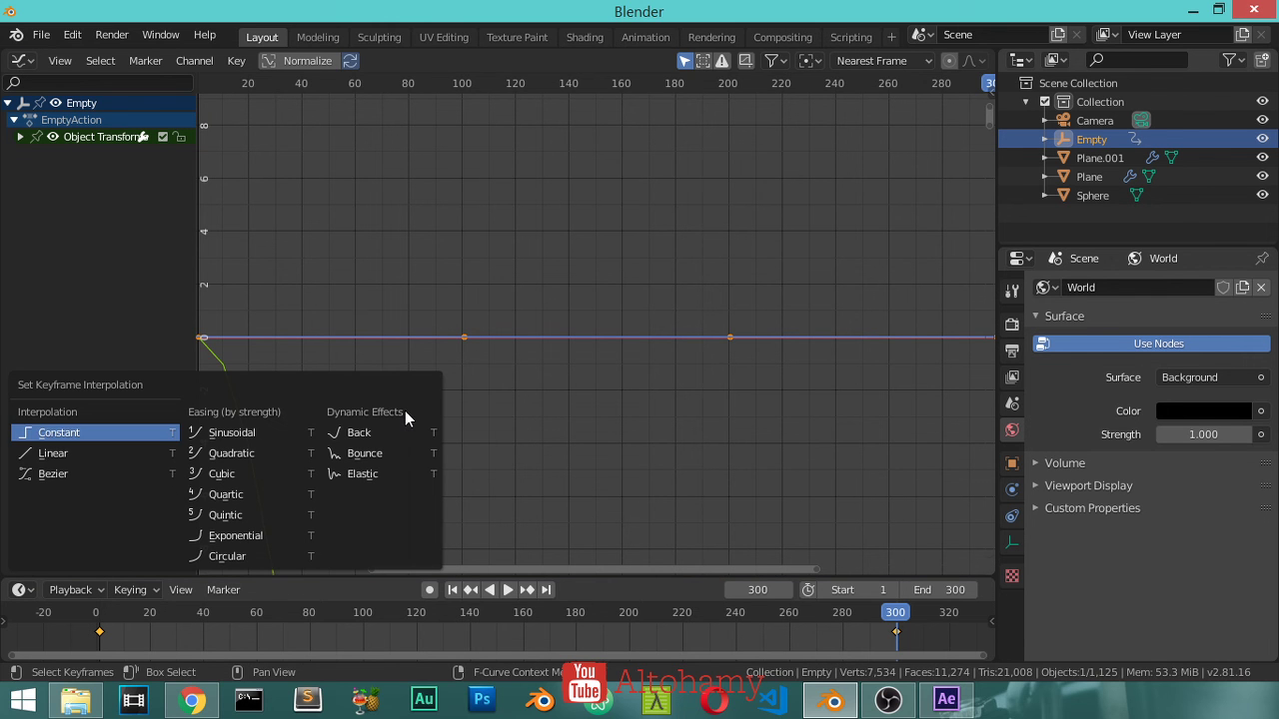
{"action": "left_click", "coordinate": [111, 454]}
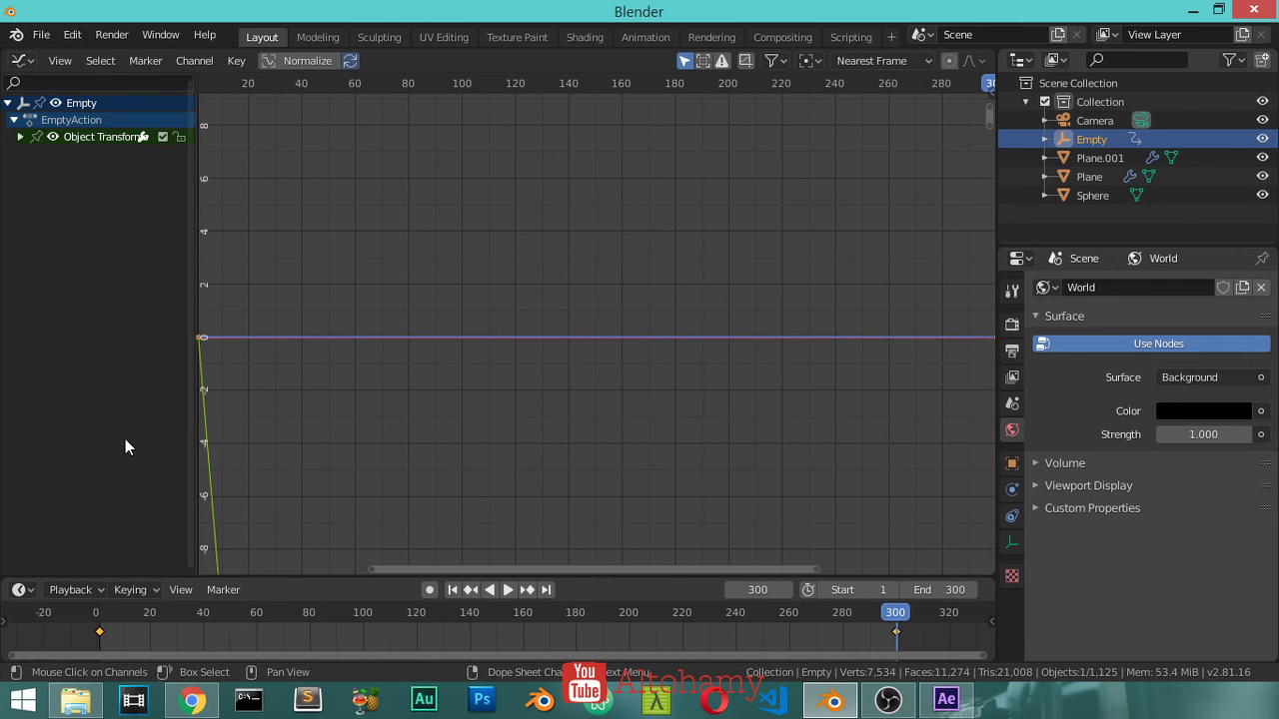
{"action": "left_click", "coordinate": [20, 62]}
Return to the 3D Viewport, play the animation through the camera, and show Render Properties
{"action": "left_click", "coordinate": [45, 131]}
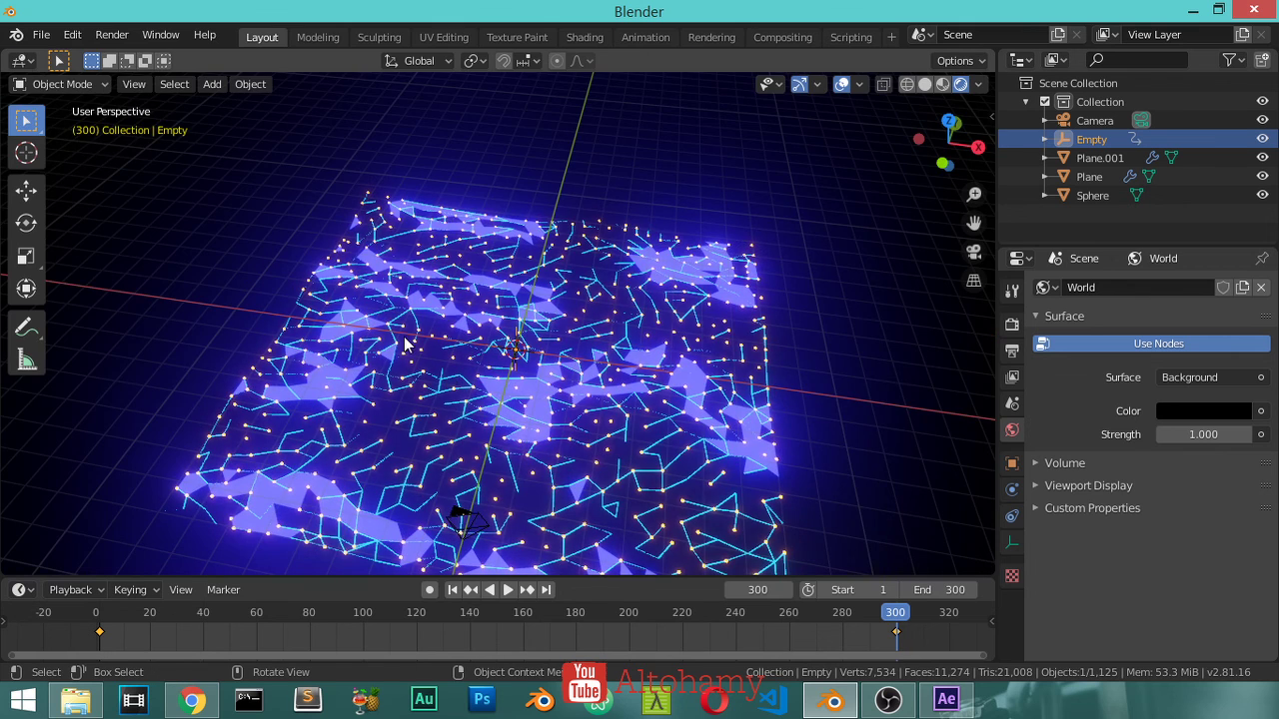
{"action": "key", "text": "KP_0"}
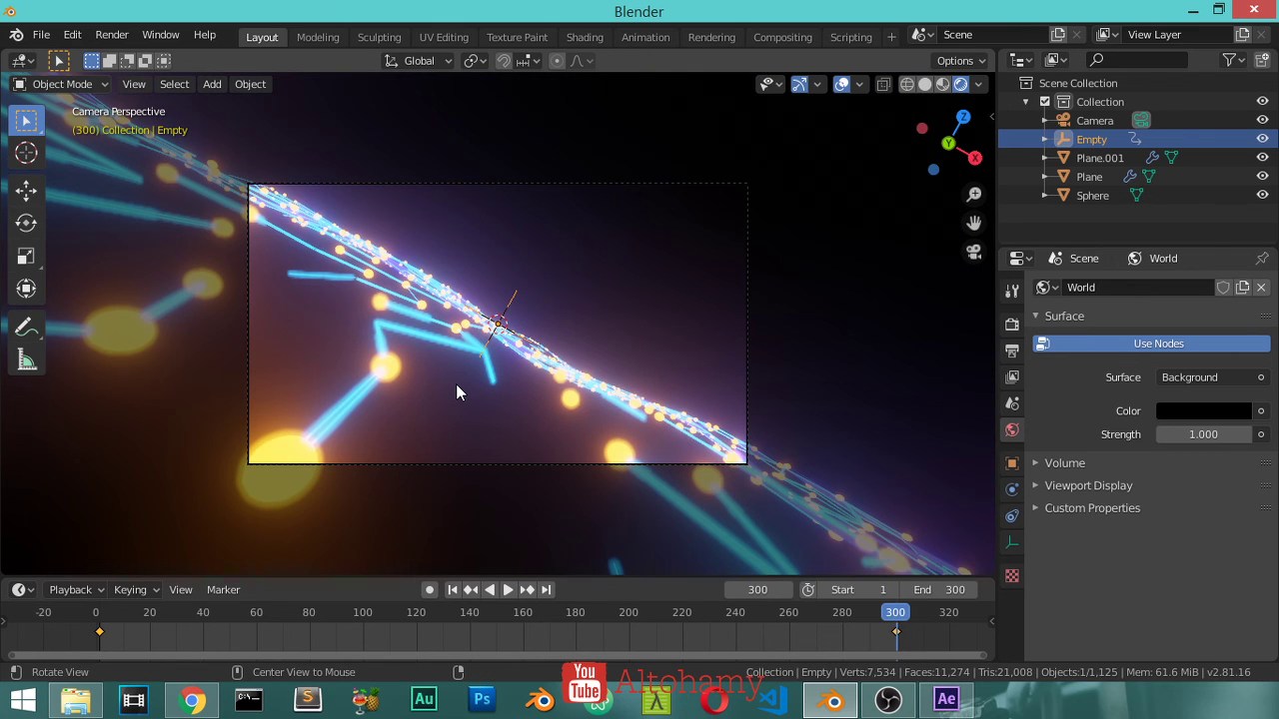
{"action": "key", "text": "space"}
{"action": "left_click", "coordinate": [477, 373]}
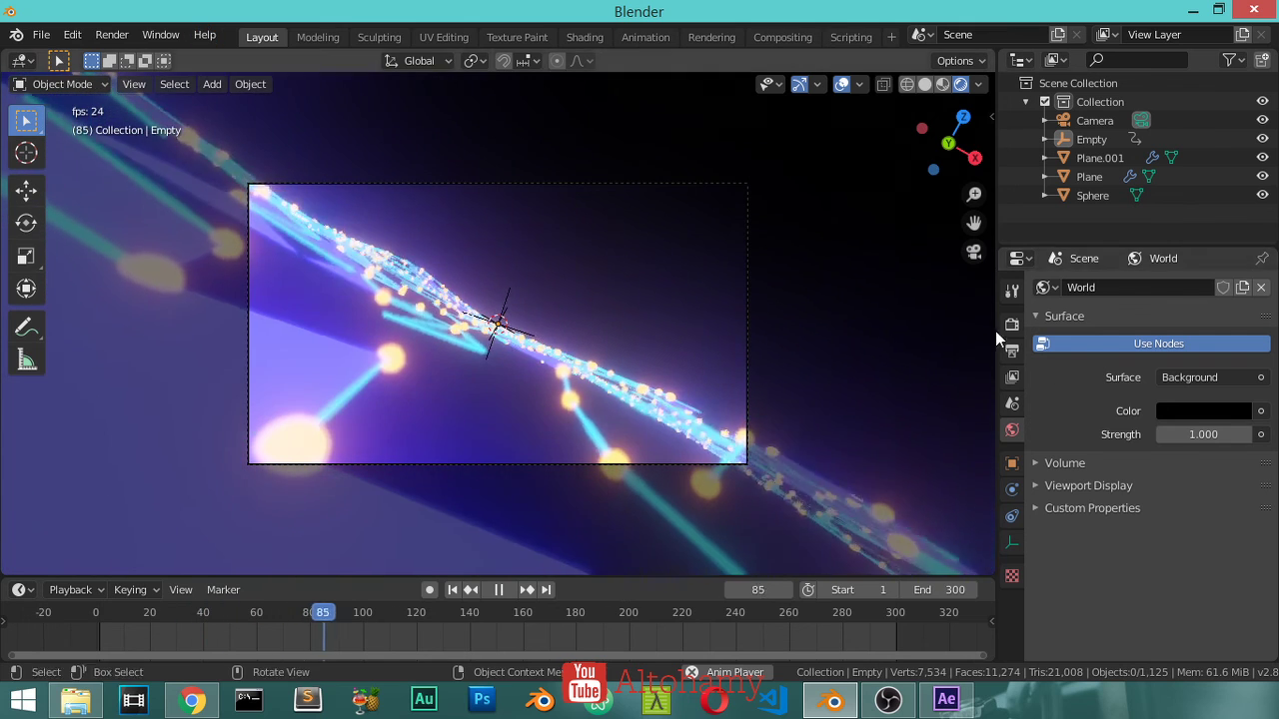
{"action": "left_click", "coordinate": [1011, 323]}
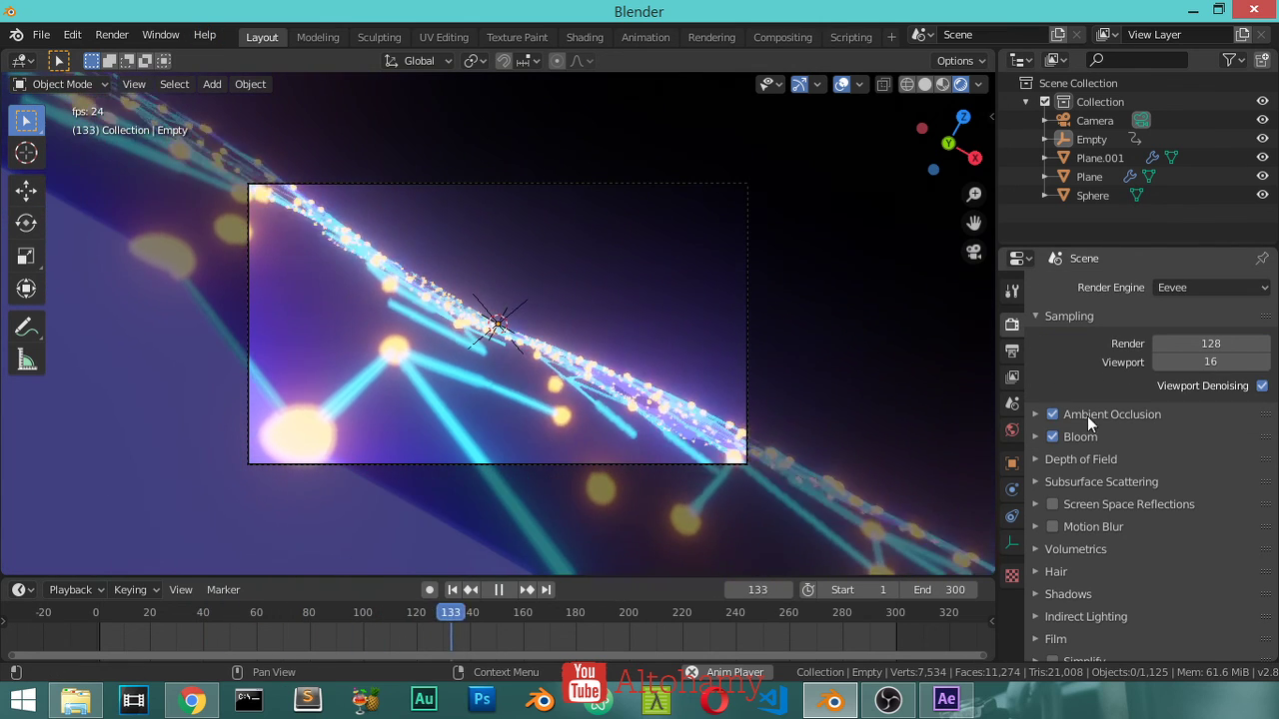